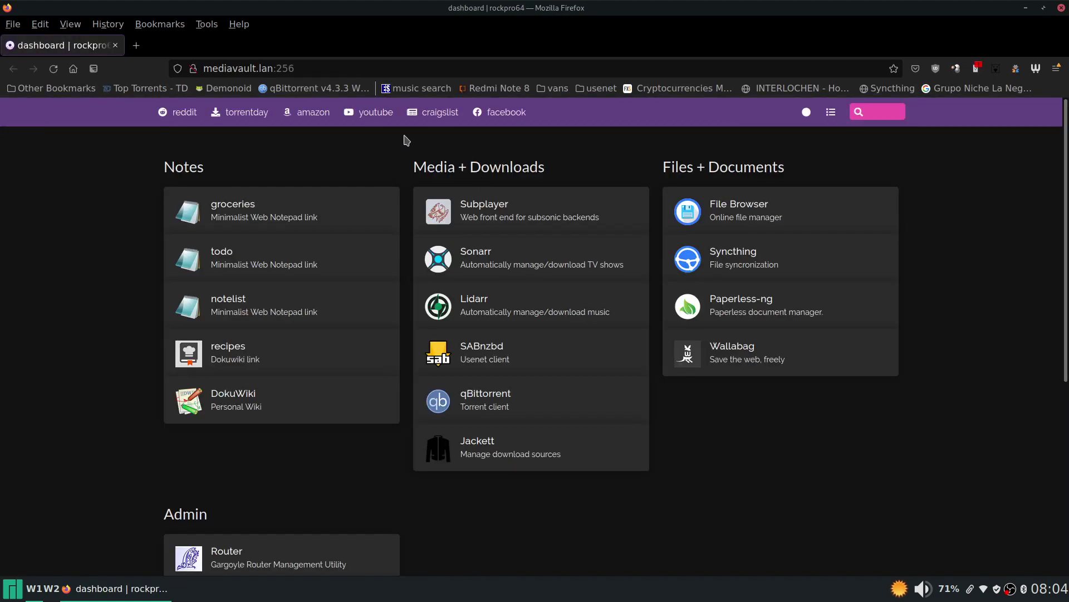
Open hub.docker.com in a new tab and search for nextcloud images.
{"action": "left_click", "coordinate": [135, 45]}
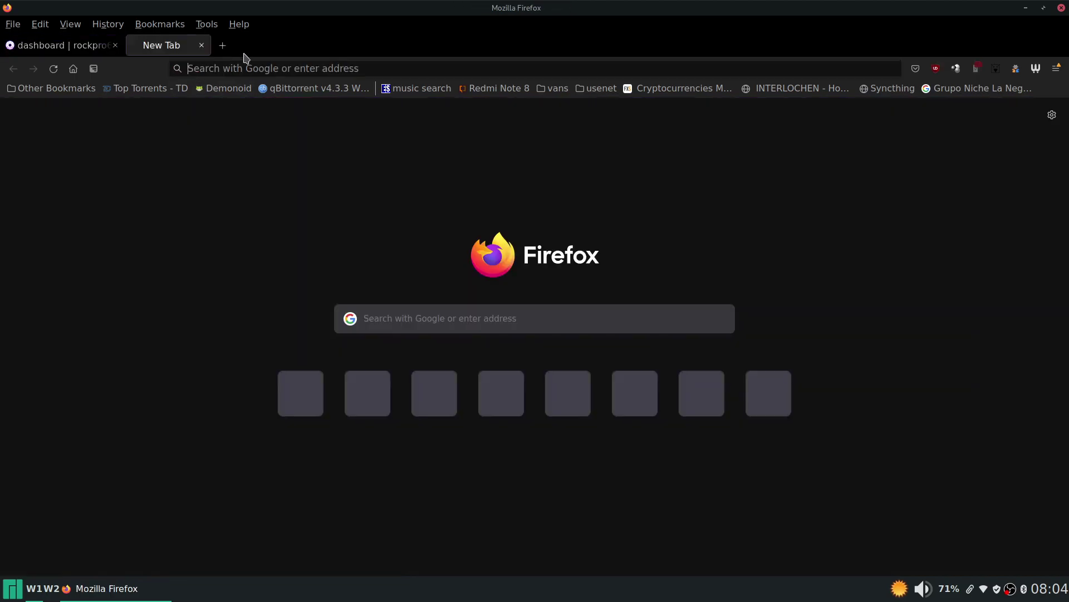
{"action": "type", "text": "hub.docker.com"}
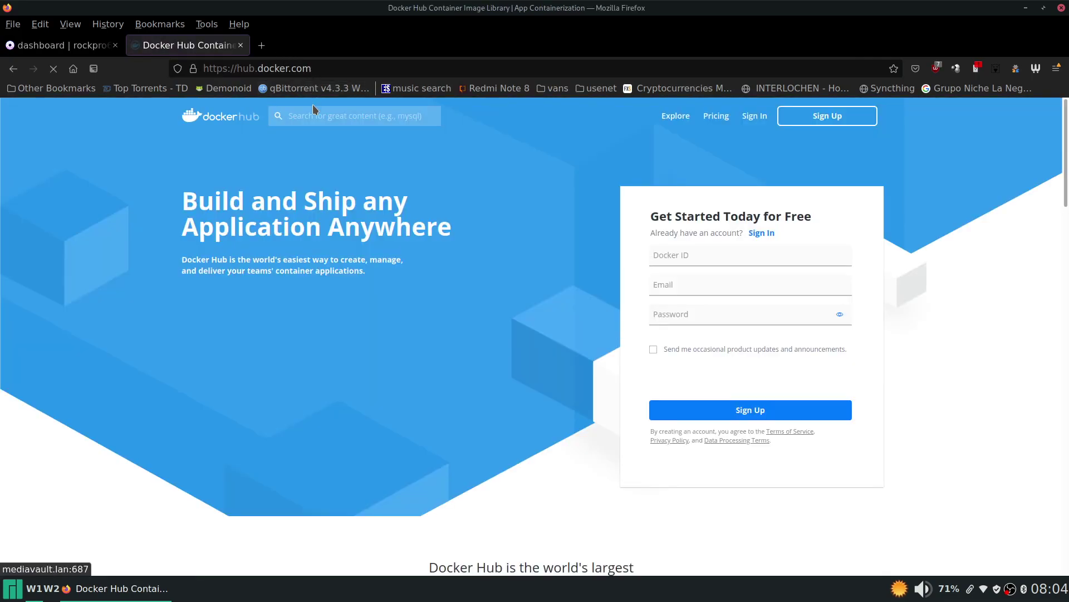
{"action": "left_click", "coordinate": [315, 115]}
{"action": "type", "text": "nextcloud"}
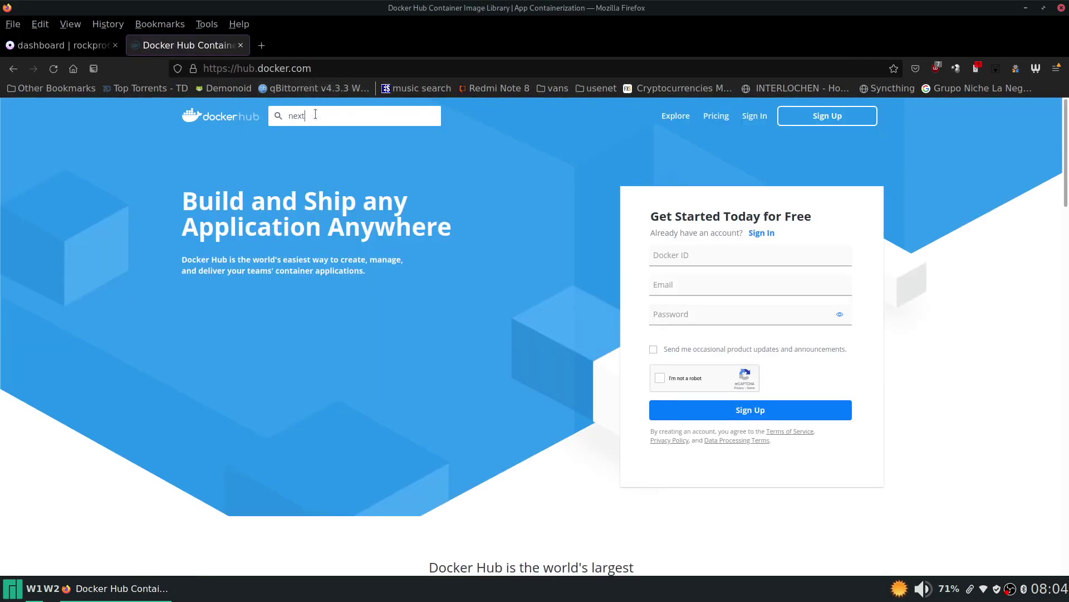
{"action": "key", "text": "Return"}
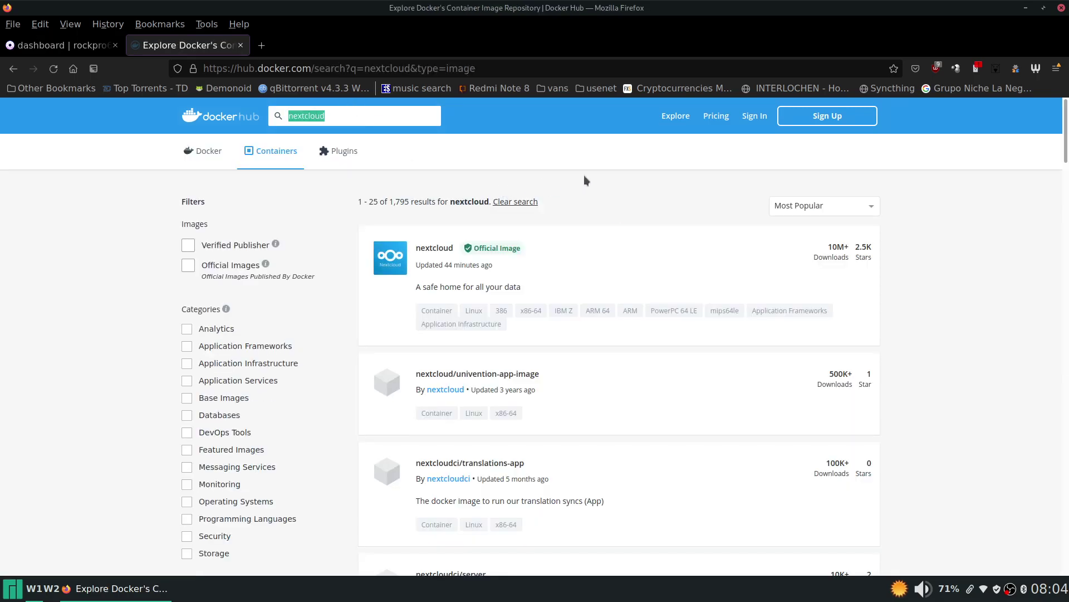
Copy the docker-compose example from the linuxserver/nextcloud image page.
{"action": "scroll", "coordinate": [606, 173], "scroll_direction": "down", "scroll_amount": 3}
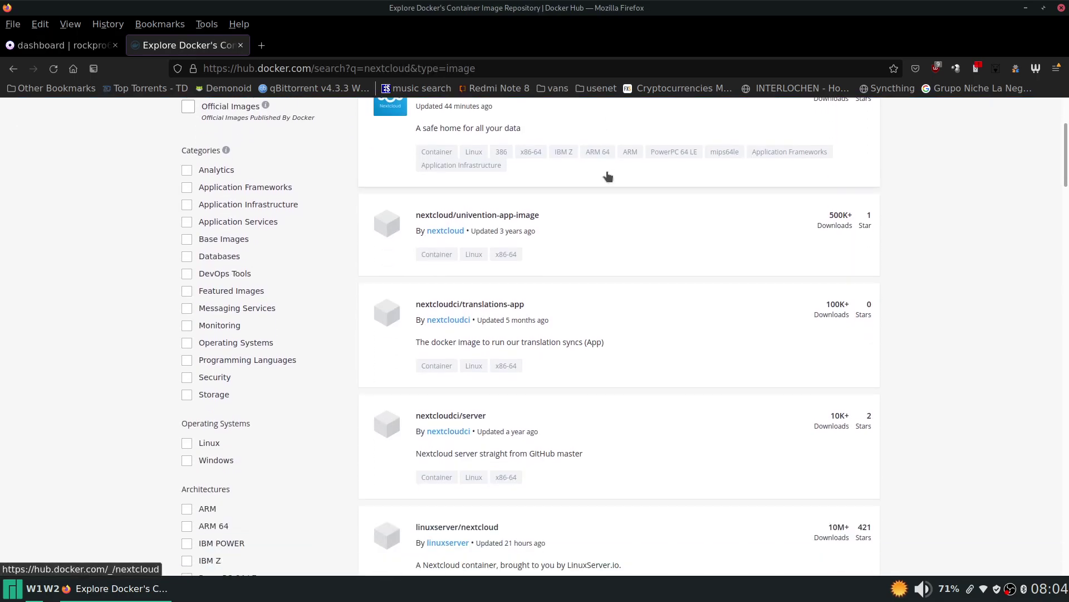
{"action": "scroll", "coordinate": [607, 177], "scroll_direction": "down", "scroll_amount": 5}
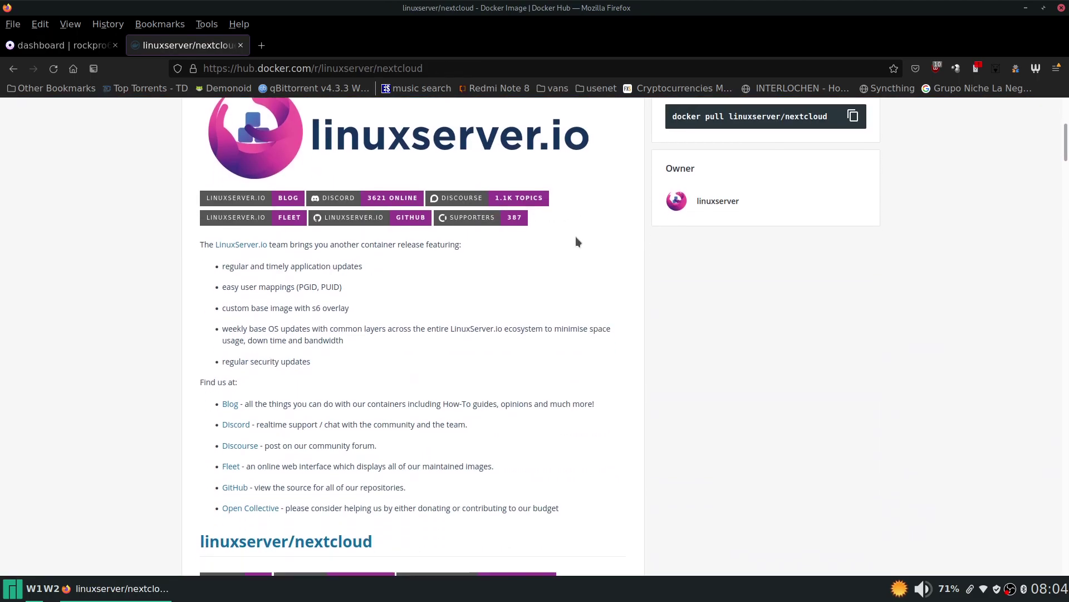
{"action": "scroll", "coordinate": [578, 240], "scroll_direction": "down", "scroll_amount": 16}
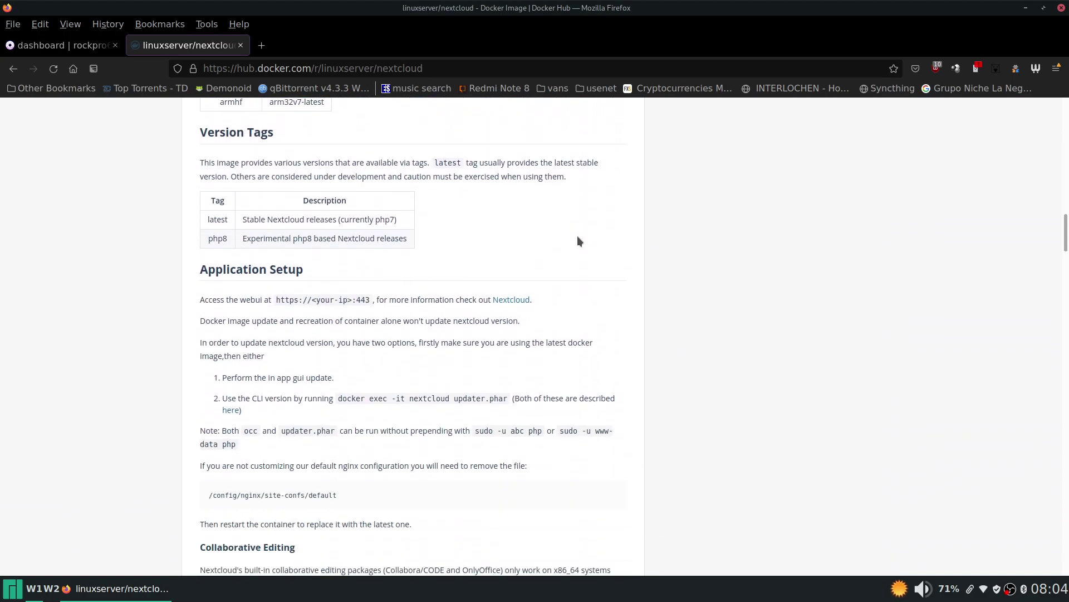
{"action": "scroll", "coordinate": [578, 241], "scroll_direction": "down", "scroll_amount": 5}
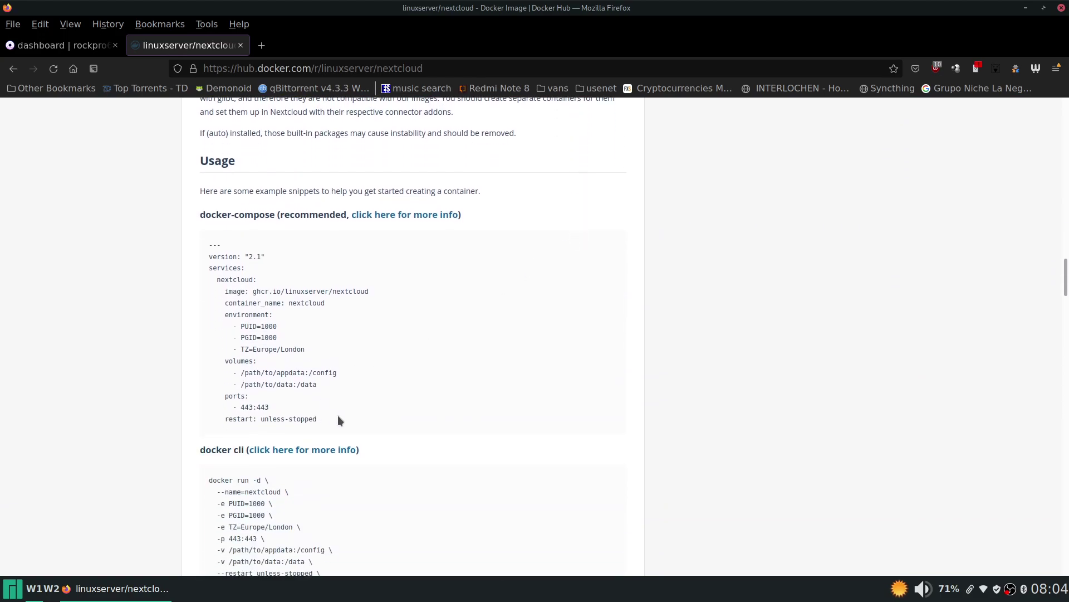
{"action": "left_click_drag", "start_coordinate": [338, 416], "coordinate": [209, 256]}
{"action": "right_click", "coordinate": [221, 263]}
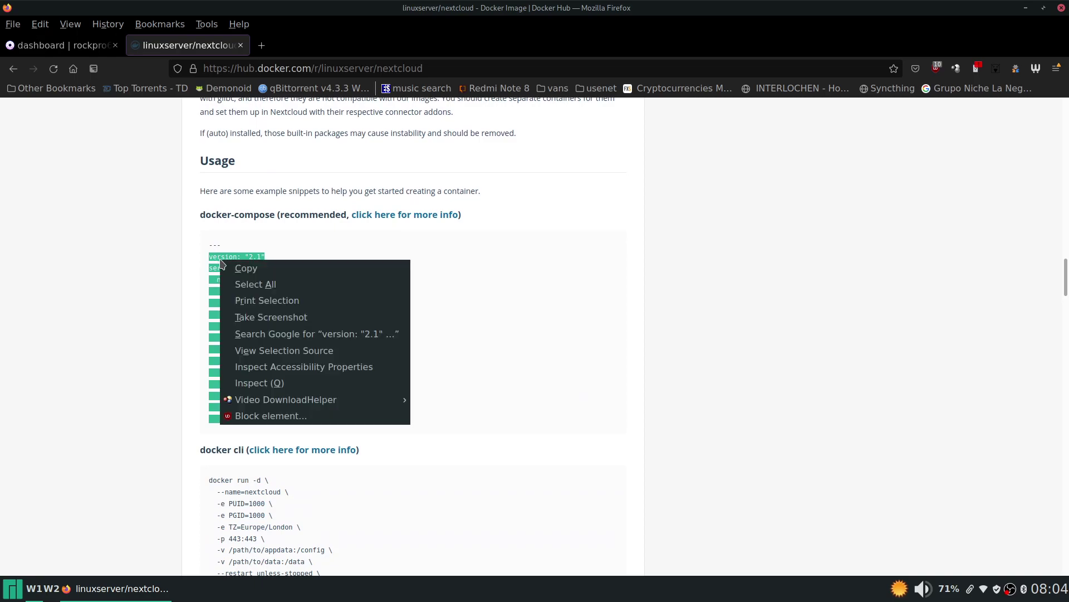
{"action": "left_click", "coordinate": [245, 269]}
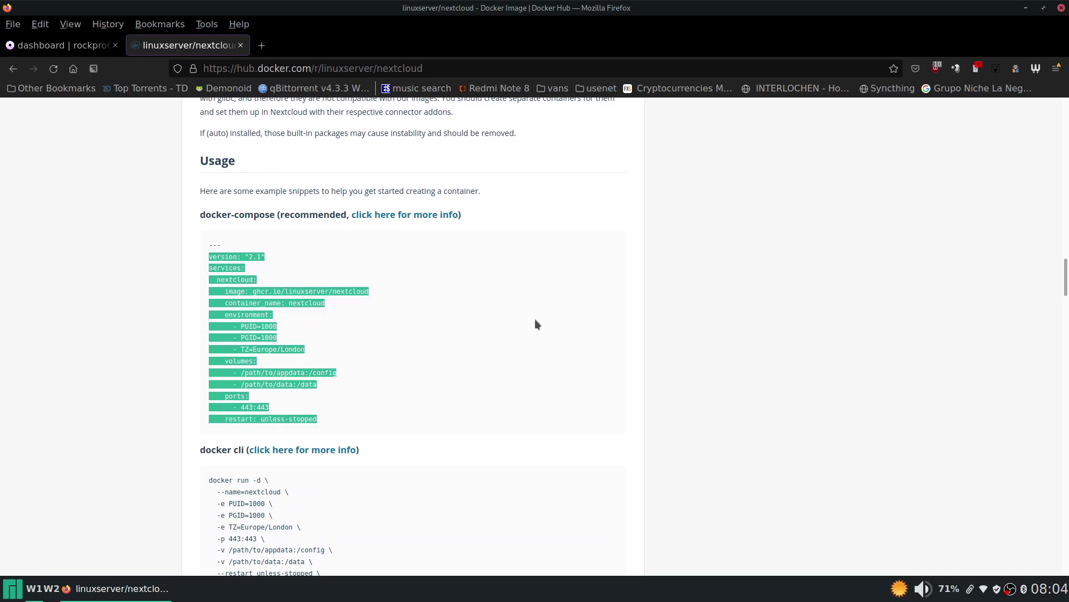
SSH into the server at 192.168.1.208 from a new terminal and log in.
{"action": "key", "text": "ctrl+alt+t"}
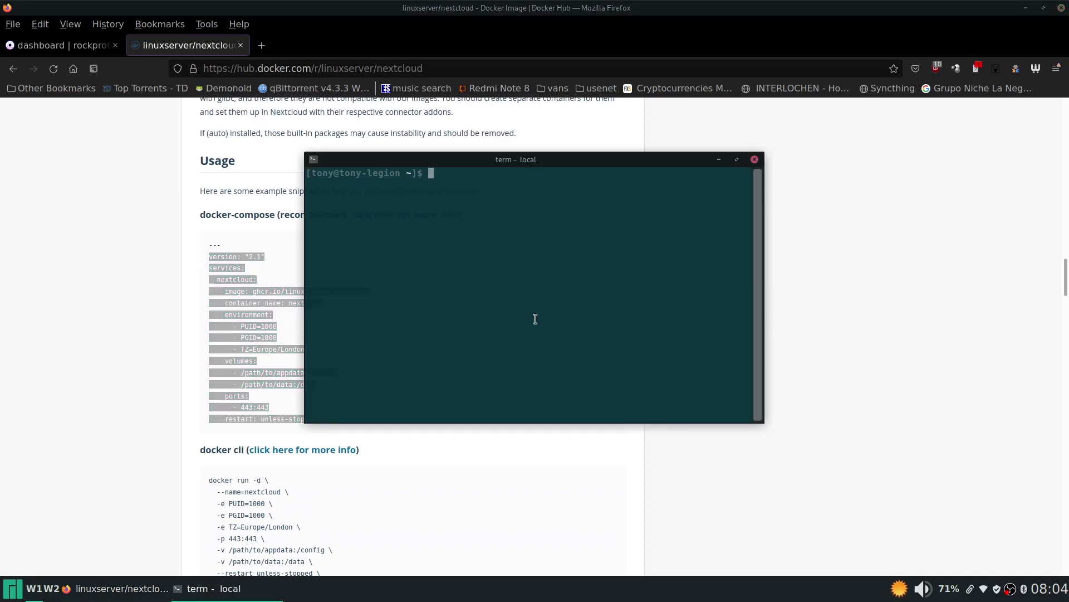
{"action": "type", "text": "ssh tony@192.168.1.208"}
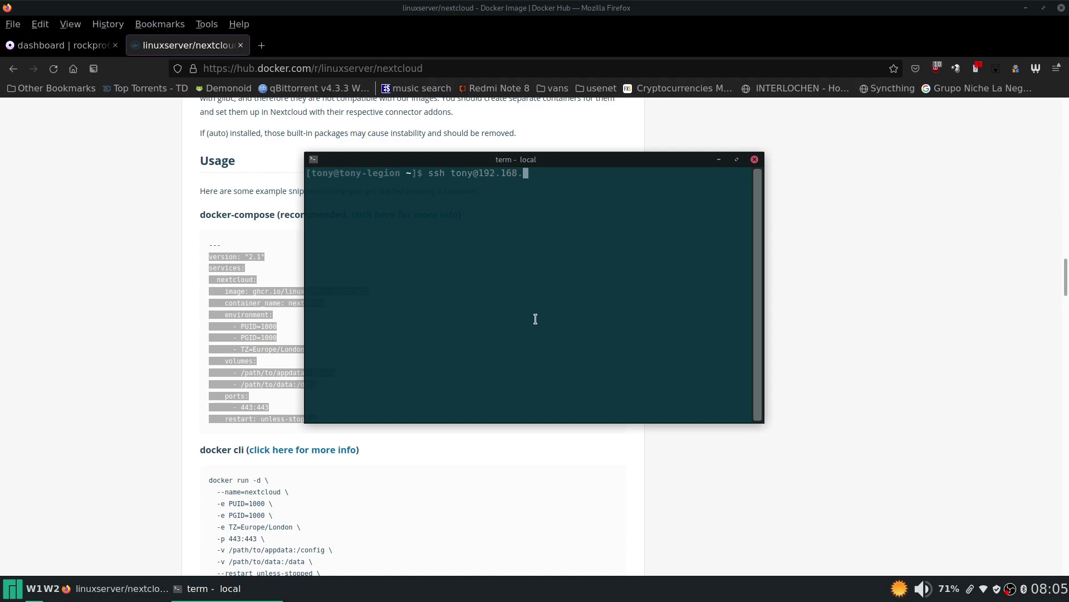
{"action": "key", "text": "Return"}
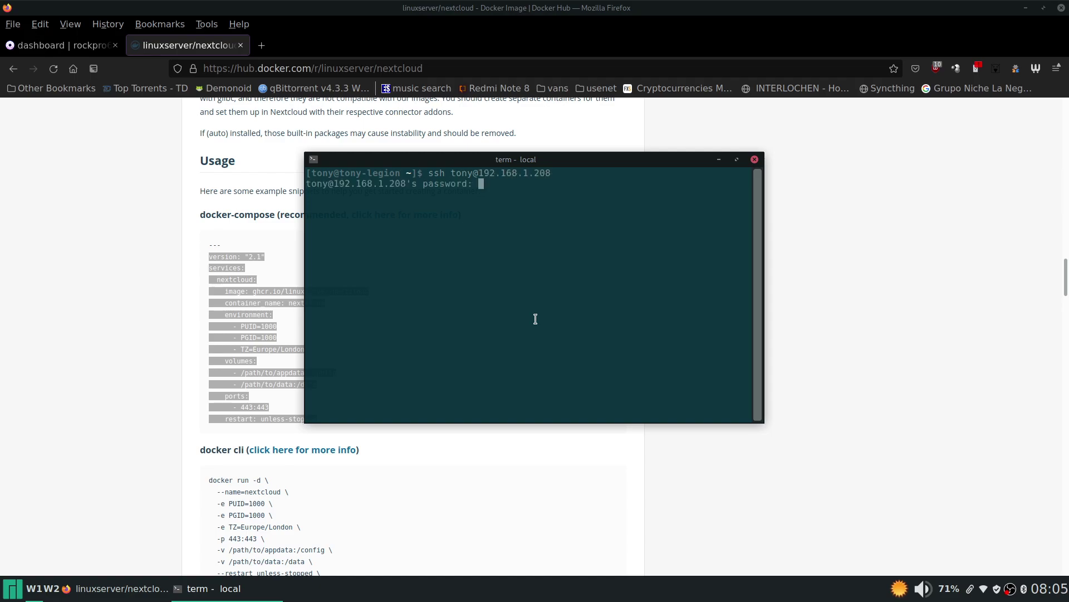
{"action": "key", "text": "Return"}
Change into the /shares/docker directory.
{"action": "type", "text": "c"}
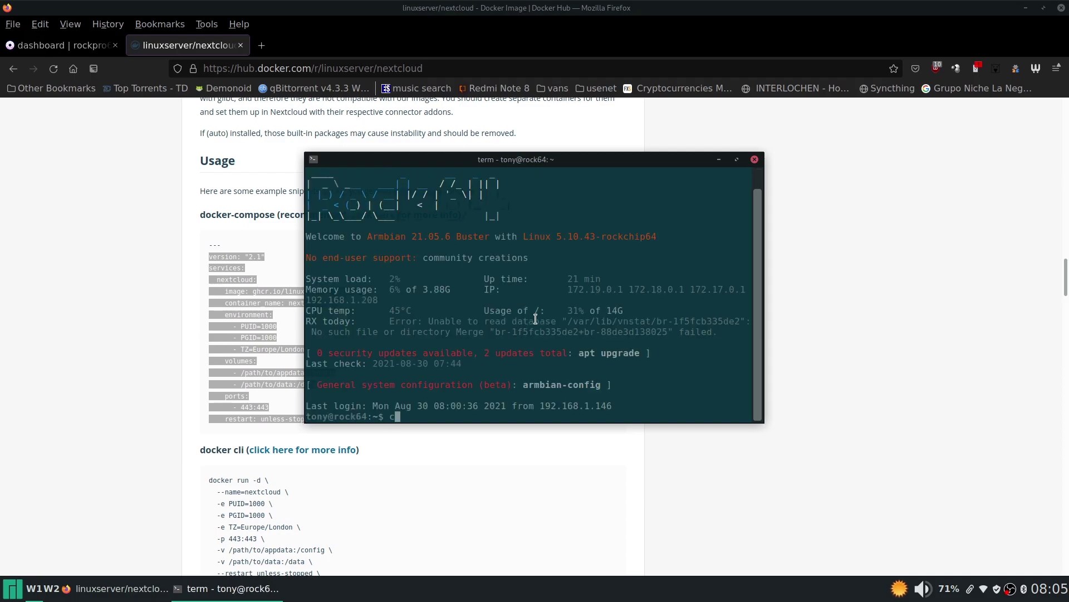
{"action": "type", "text": "d /shares/"}
{"action": "key", "text": "Return"}
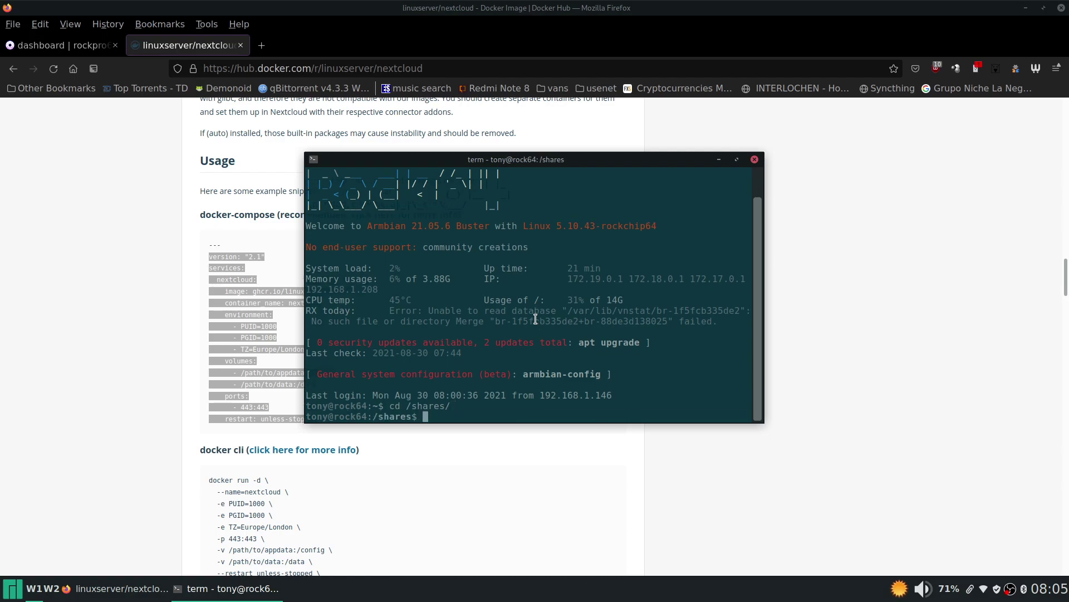
{"action": "type", "text": "cd d"}
{"action": "key", "text": "Tab"}
{"action": "key", "text": "Return"}
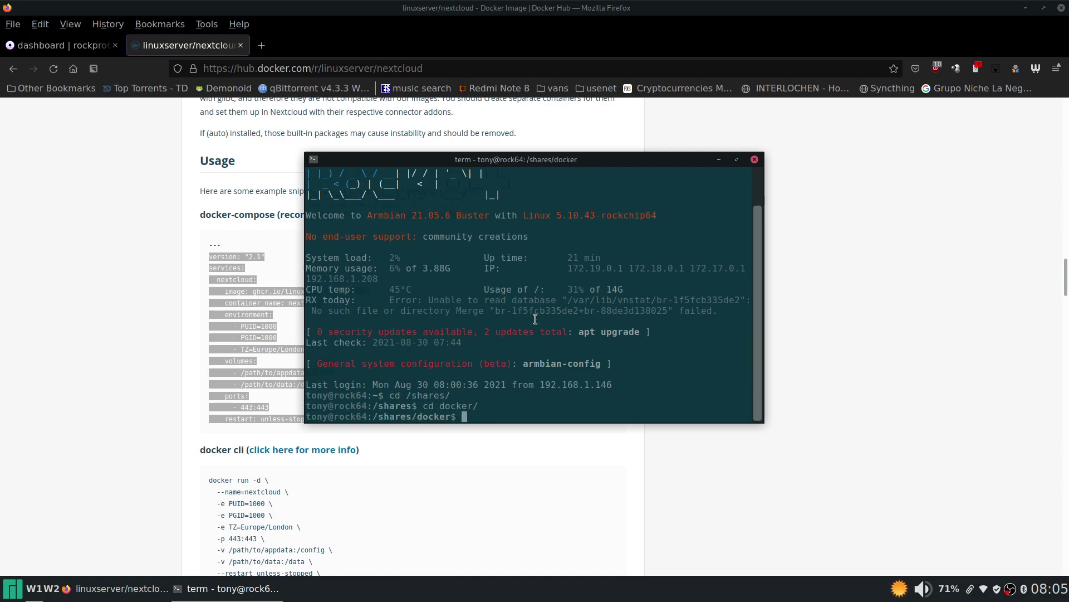
Create a nextcloud folder, move into it, and prepare to edit docker-compose.yml with micro.
{"action": "type", "text": "mkdir nextcloud"}
{"action": "key", "text": "Return"}
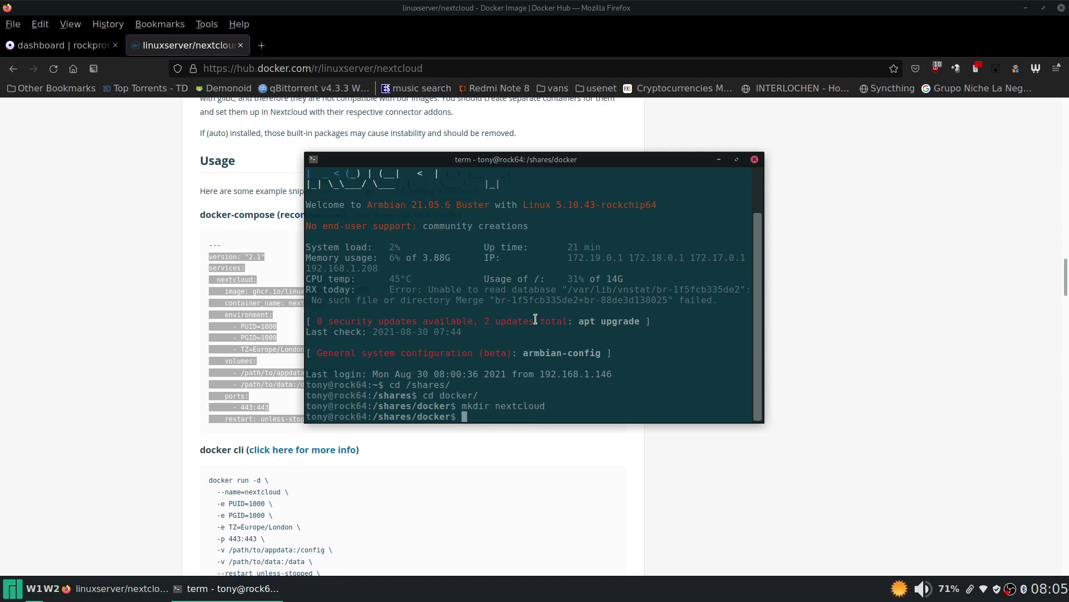
{"action": "type", "text": "cd nextcloud"}
{"action": "key", "text": "Return"}
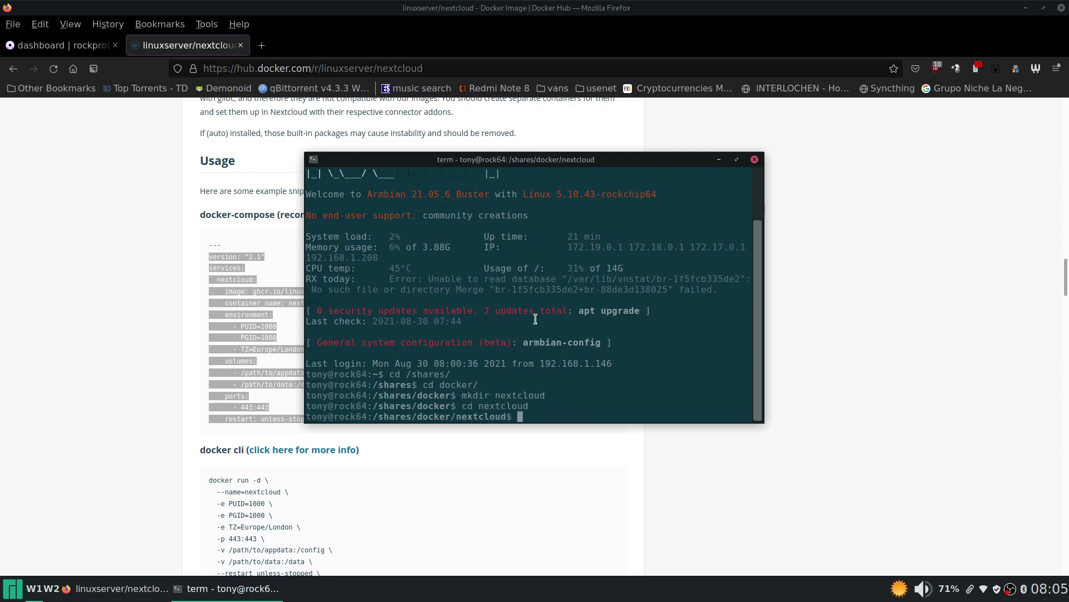
{"action": "type", "text": "micro docker-compose.yml"}
Paste the compose configuration into docker-compose.yml and set TZ to America/Chicago.
{"action": "key", "text": "Return"}
{"action": "key", "text": "ctrl+shift+v"}
{"action": "key", "text": "Return"}
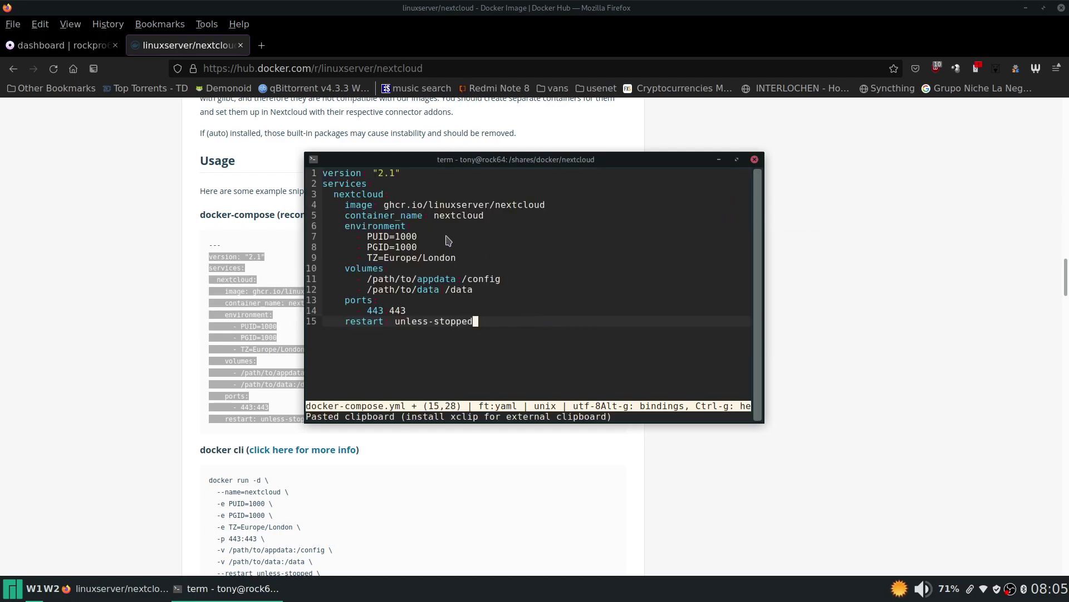
{"action": "left_click", "coordinate": [470, 258]}
{"action": "key", "text": "BackSpace"}
{"action": "key", "text": "BackSpace"}
{"action": "key", "text": "BackSpace"}
{"action": "key", "text": "BackSpace"}
{"action": "key", "text": "BackSpace"}
{"action": "key", "text": "BackSpace"}
{"action": "key", "text": "BackSpace"}
{"action": "key", "text": "BackSpace"}
{"action": "key", "text": "BackSpace"}
{"action": "key", "text": "BackSpace"}
{"action": "key", "text": "BackSpace"}
{"action": "key", "text": "BackSpace"}
{"action": "key", "text": "BackSpace"}
{"action": "key", "text": "BackSpace"}
{"action": "key", "text": "BackSpace"}
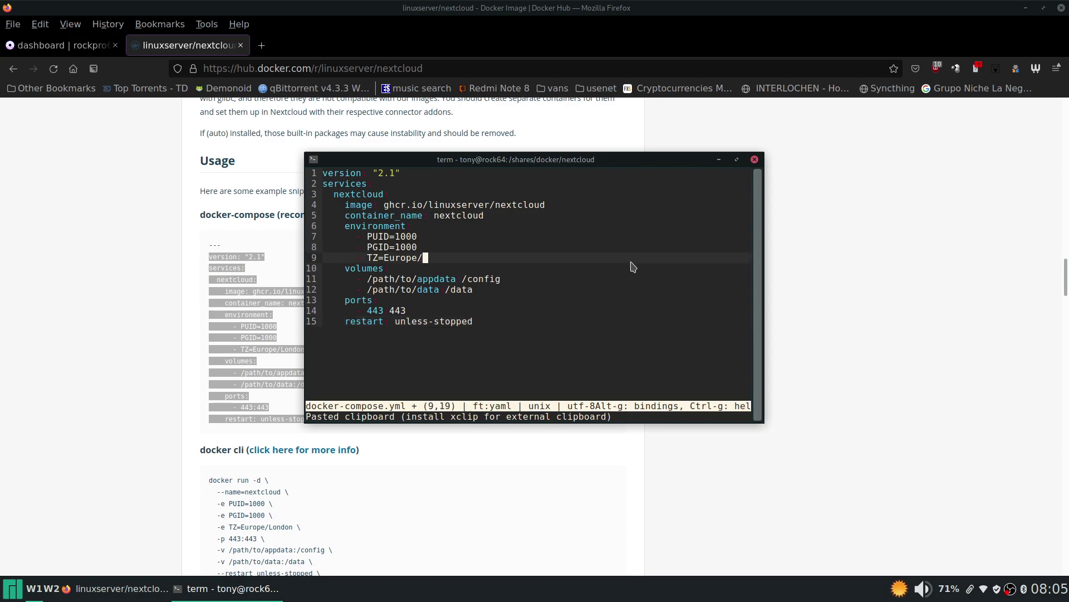
{"action": "type", "text": "Z=America/Chicago"}
Change the volume paths to ./appdata and ./data.
{"action": "left_click", "coordinate": [414, 280]}
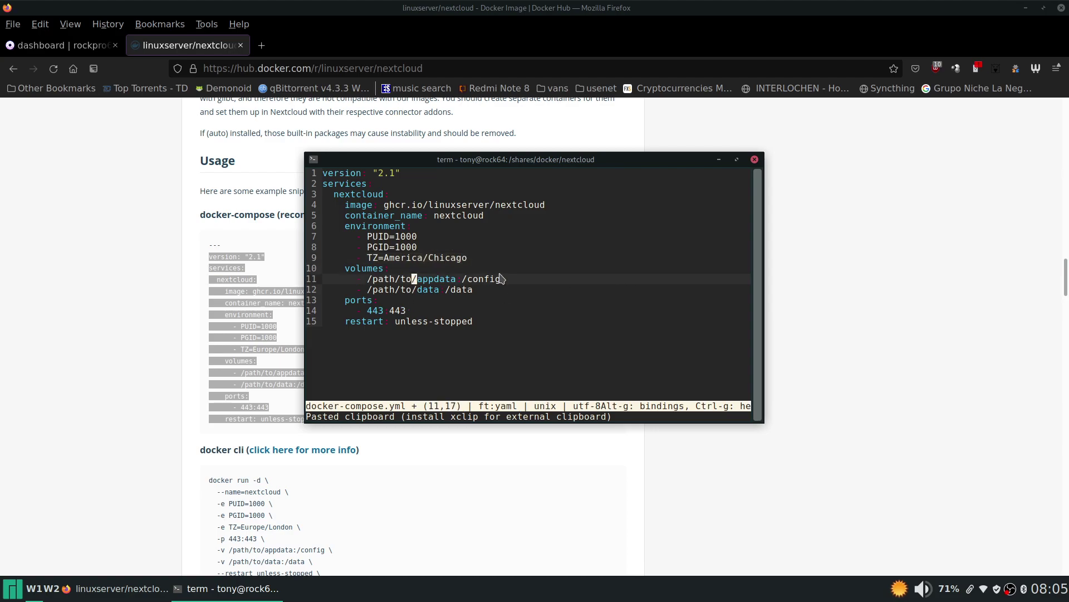
{"action": "key", "text": "BackSpace"}
{"action": "key", "text": "BackSpace"}
{"action": "key", "text": "BackSpace"}
{"action": "key", "text": "BackSpace"}
{"action": "key", "text": "BackSpace"}
{"action": "key", "text": "BackSpace"}
{"action": "key", "text": "BackSpace"}
{"action": "key", "text": "BackSpace"}
{"action": "type", "text": "."}
{"action": "key", "text": "Down"}
{"action": "key", "text": "Right"}
{"action": "key", "text": "Right"}
{"action": "key", "text": "Right"}
{"action": "key", "text": "Right"}
{"action": "key", "text": "Right"}
{"action": "key", "text": "Right"}
{"action": "key", "text": "BackSpace"}
{"action": "key", "text": "BackSpace"}
{"action": "key", "text": "BackSpace"}
{"action": "key", "text": "BackSpace"}
{"action": "key", "text": "BackSpace"}
{"action": "key", "text": "BackSpace"}
{"action": "key", "text": "BackSpace"}
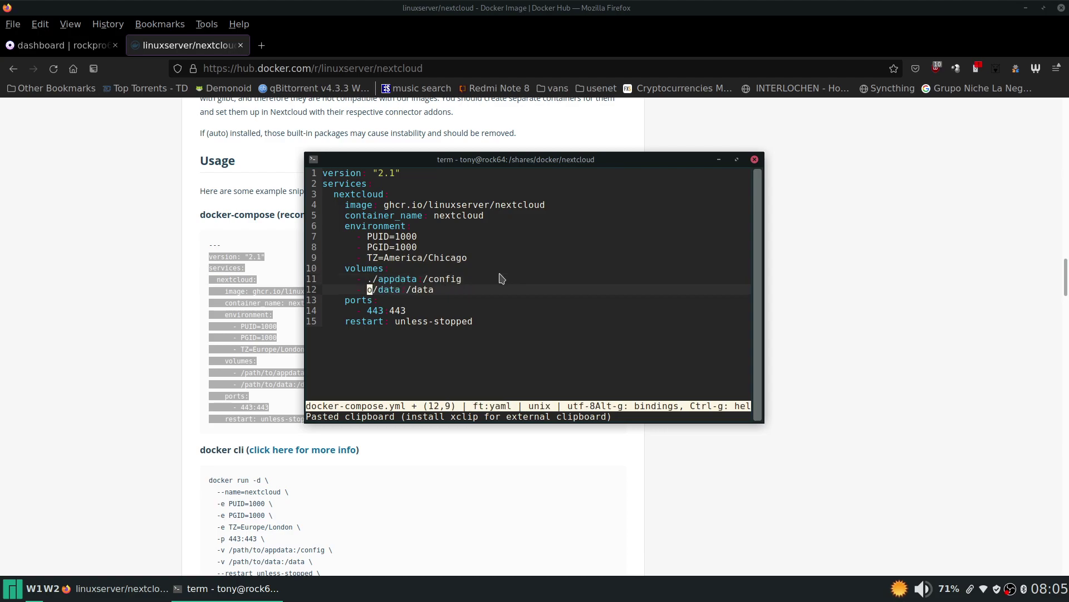
{"action": "key", "text": "Delete"}
{"action": "type", "text": "."}
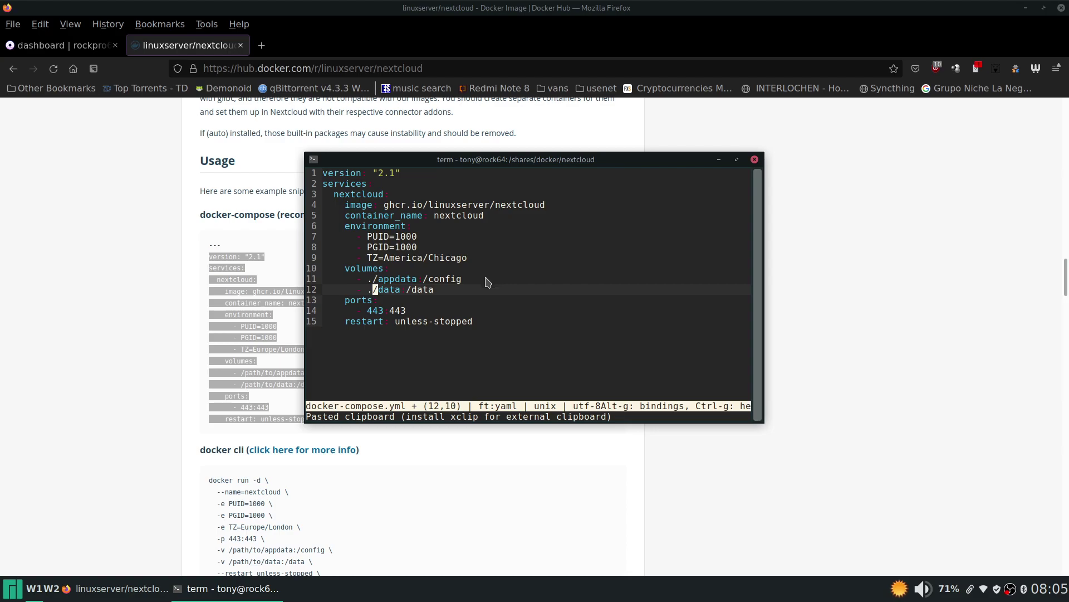
Change the host port to 4044, then save the file and quit micro.
{"action": "left_click", "coordinate": [387, 311]}
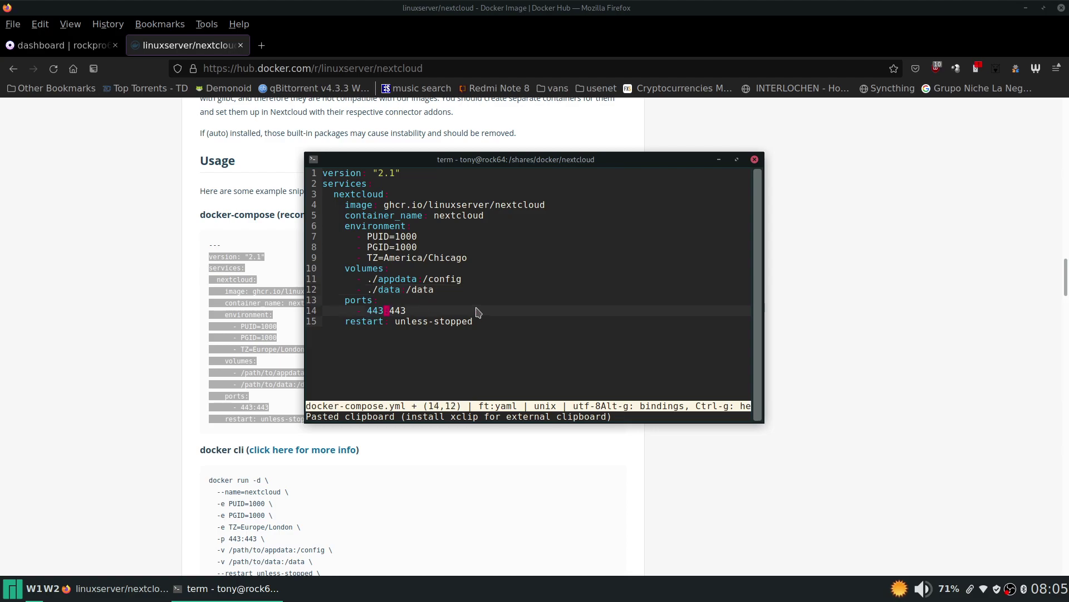
{"action": "key", "text": "BackSpace"}
{"action": "key", "text": "BackSpace"}
{"action": "type", "text": "044"}
{"action": "key", "text": "ctrl+s"}
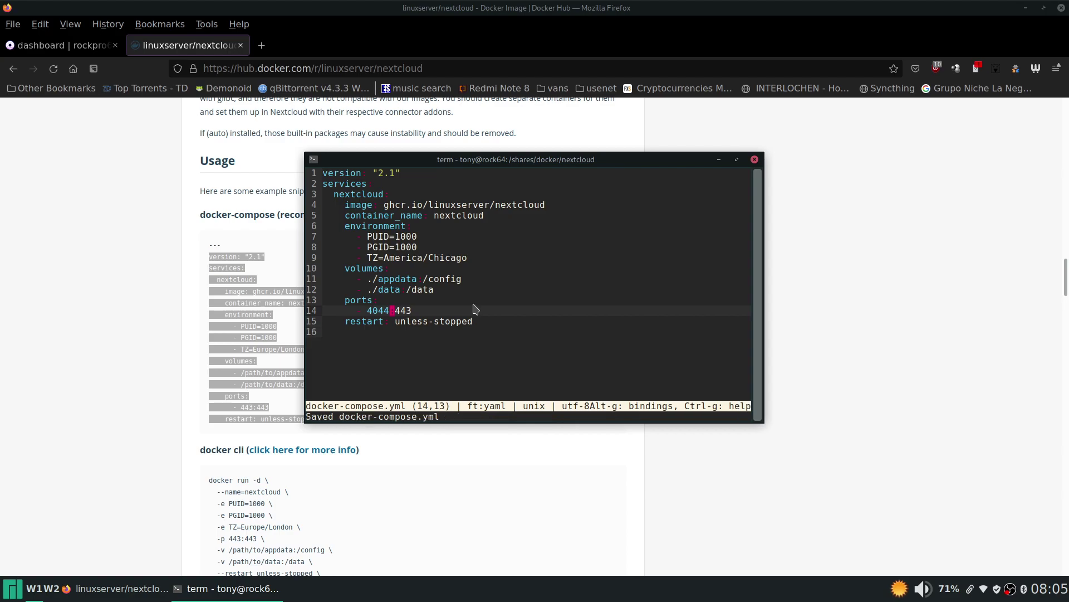
{"action": "key", "text": "ctrl+q"}
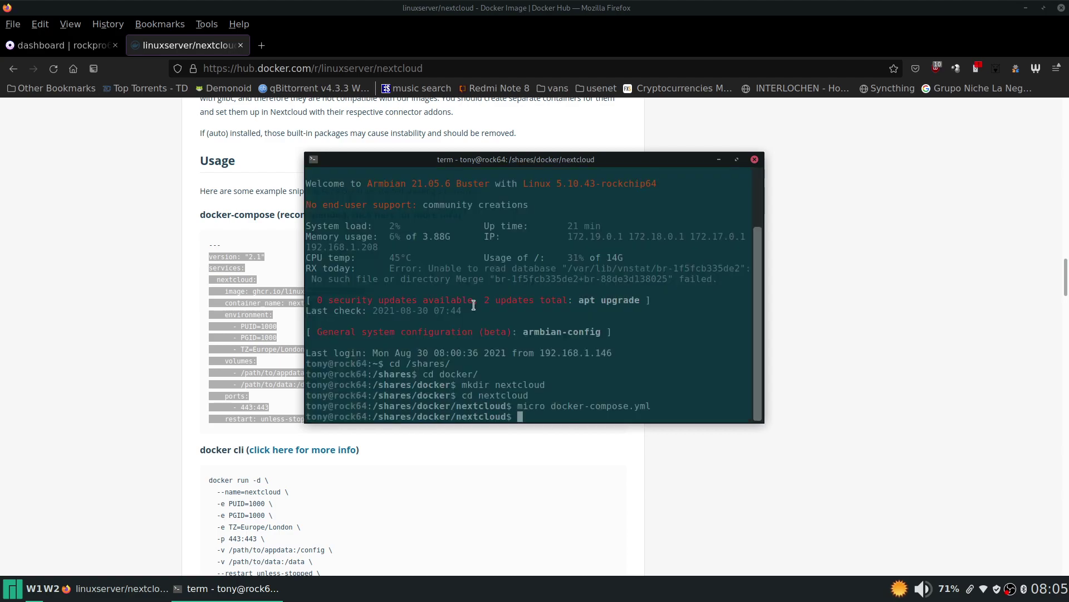
Run sudo docker-compose up -d with the sudo password to create the nextcloud container.
{"action": "type", "text": "sudo docker-compose up -d"}
{"action": "key", "text": "Return"}
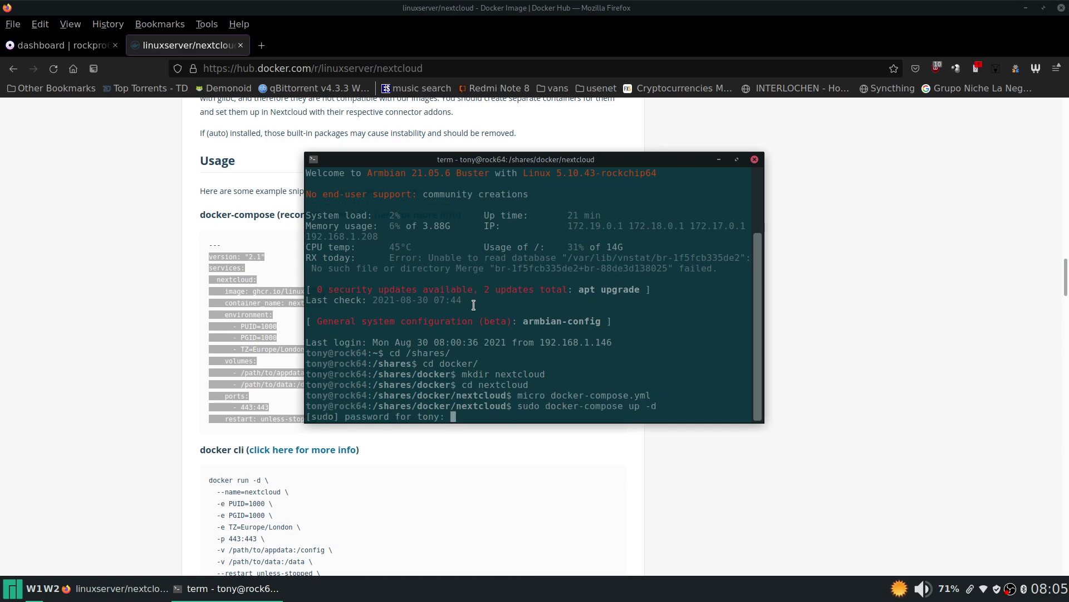
{"action": "key", "text": "Return"}
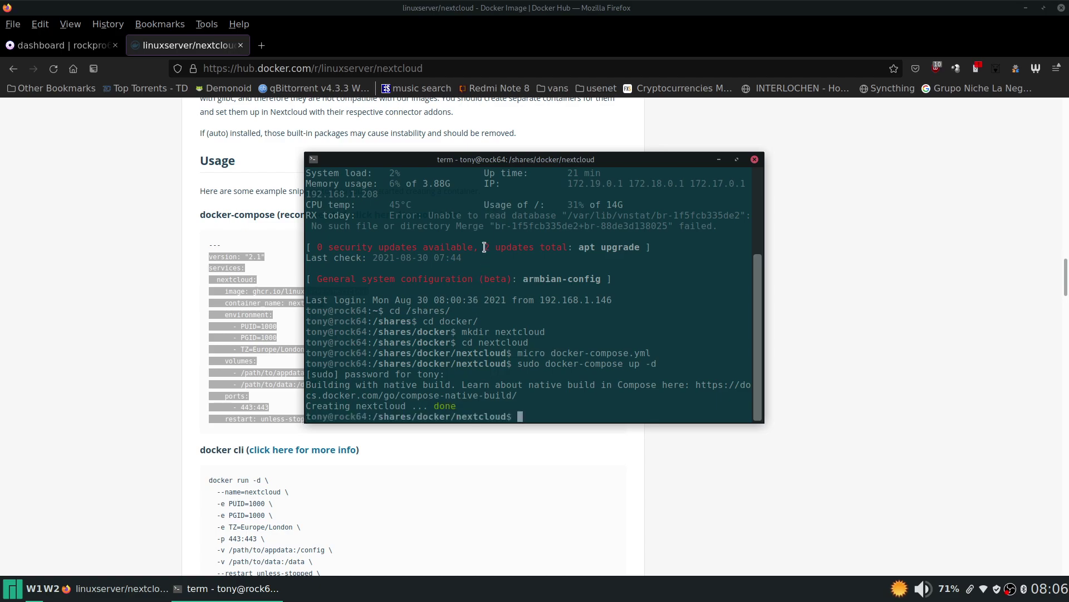
{"action": "left_click", "coordinate": [136, 298]}
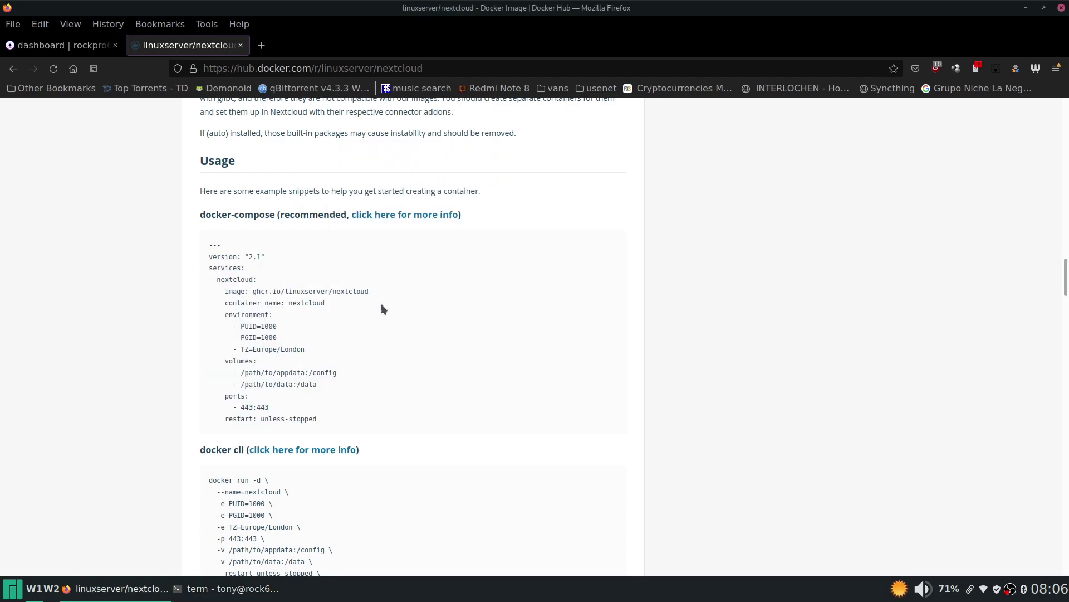
{"action": "left_click", "coordinate": [270, 598]}
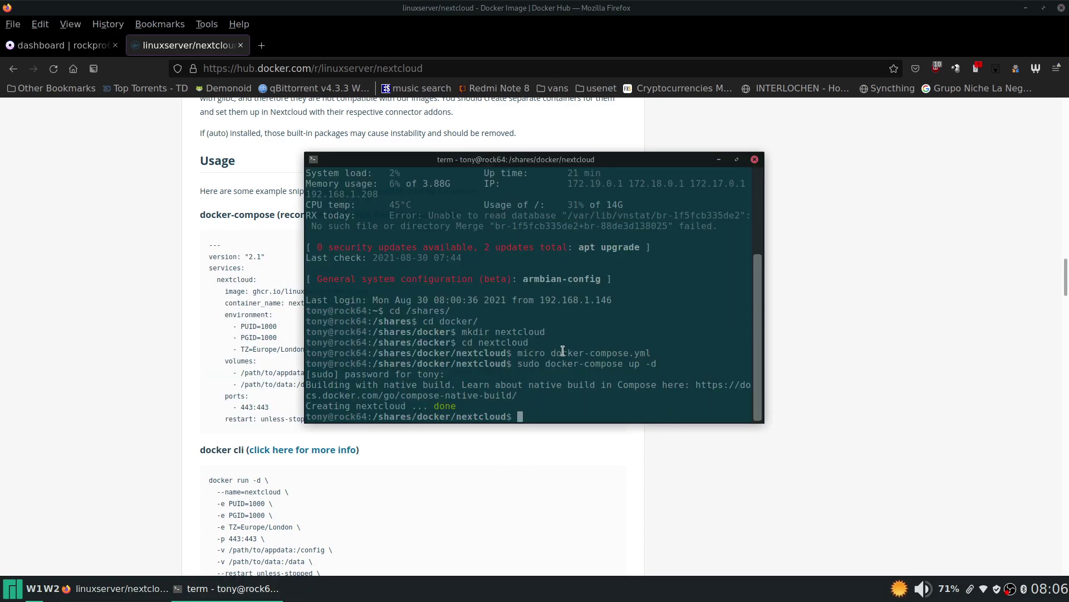
{"action": "left_click", "coordinate": [264, 45]}
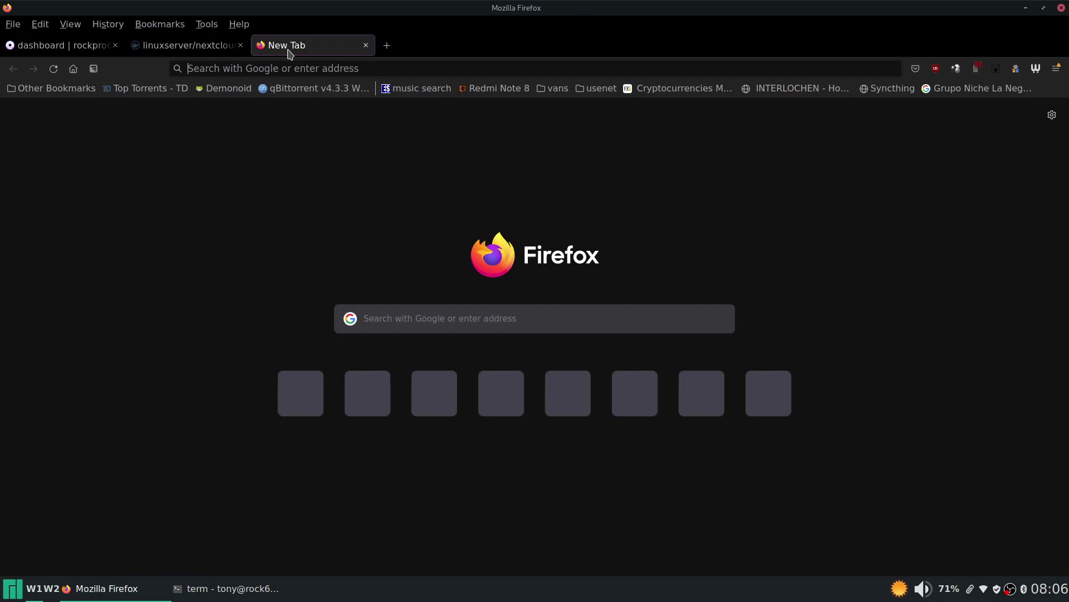
{"action": "type", "text": "https://"}
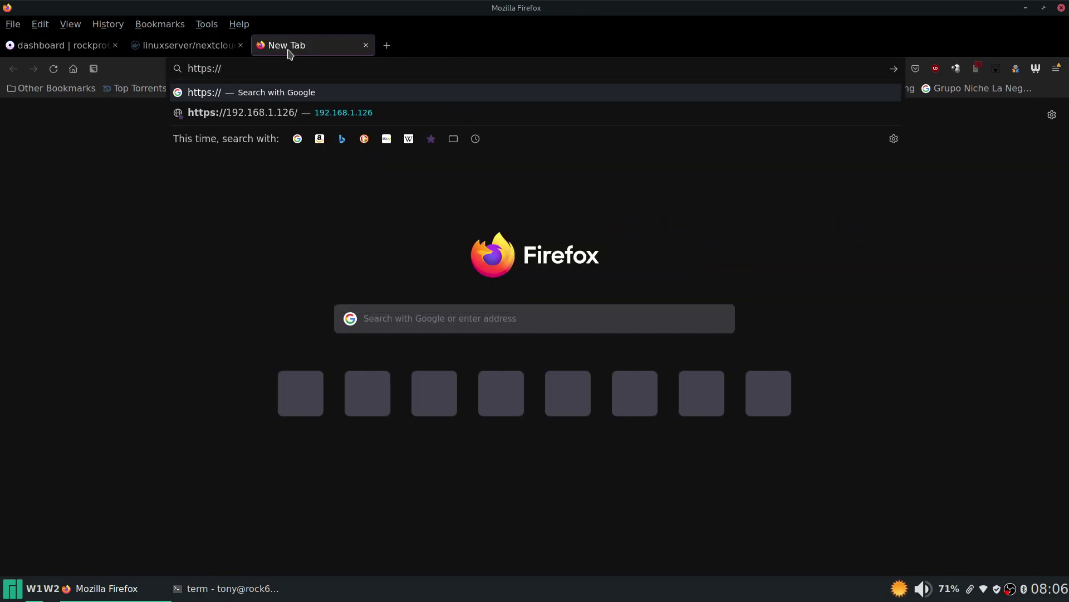
{"action": "type", "text": "192.168."}
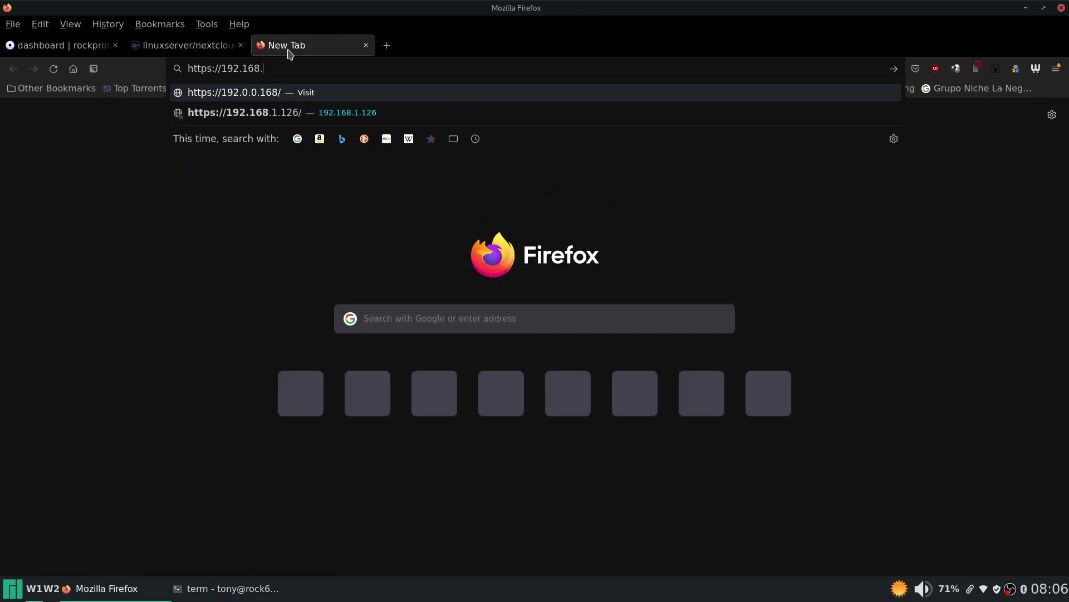
{"action": "type", "text": "1.208:"}
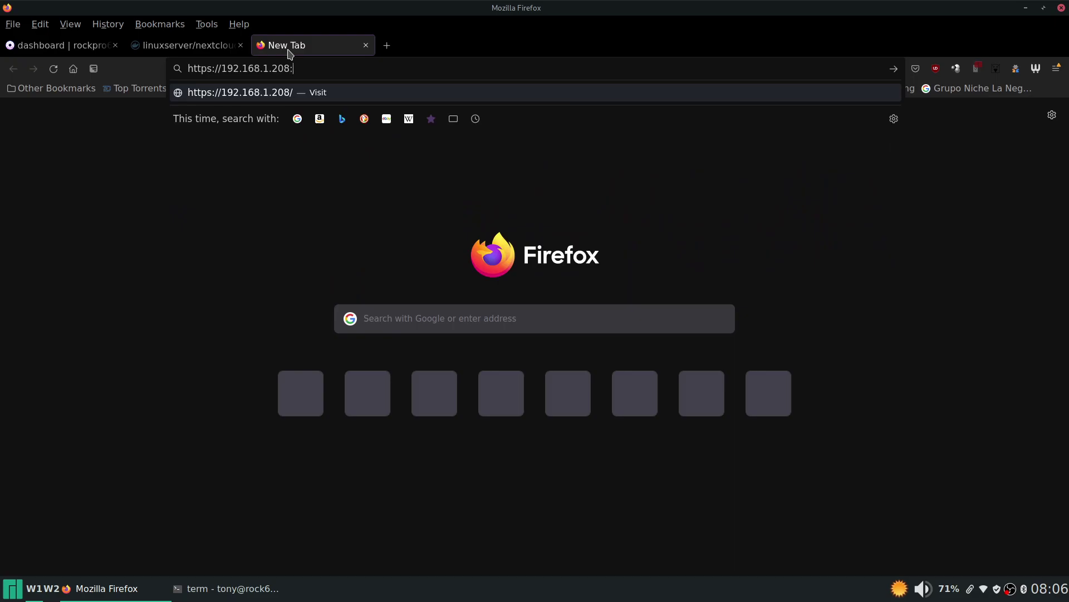
{"action": "type", "text": "4044"}
{"action": "key", "text": "Return"}
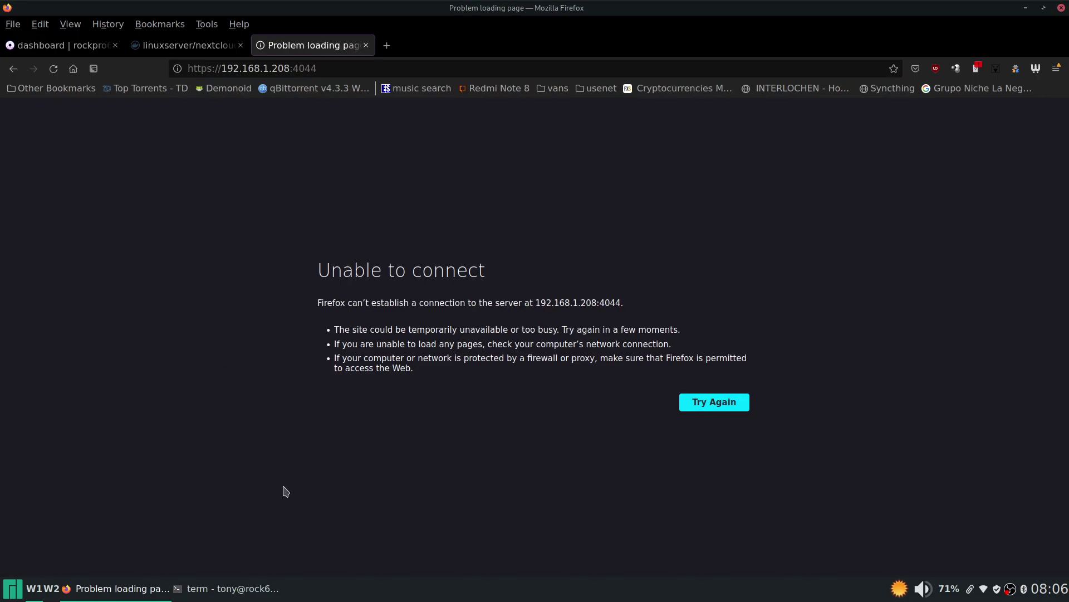
Scroll the linuxserver/nextcloud page back to the top, then return to the dashboard tab.
{"action": "left_click", "coordinate": [186, 48]}
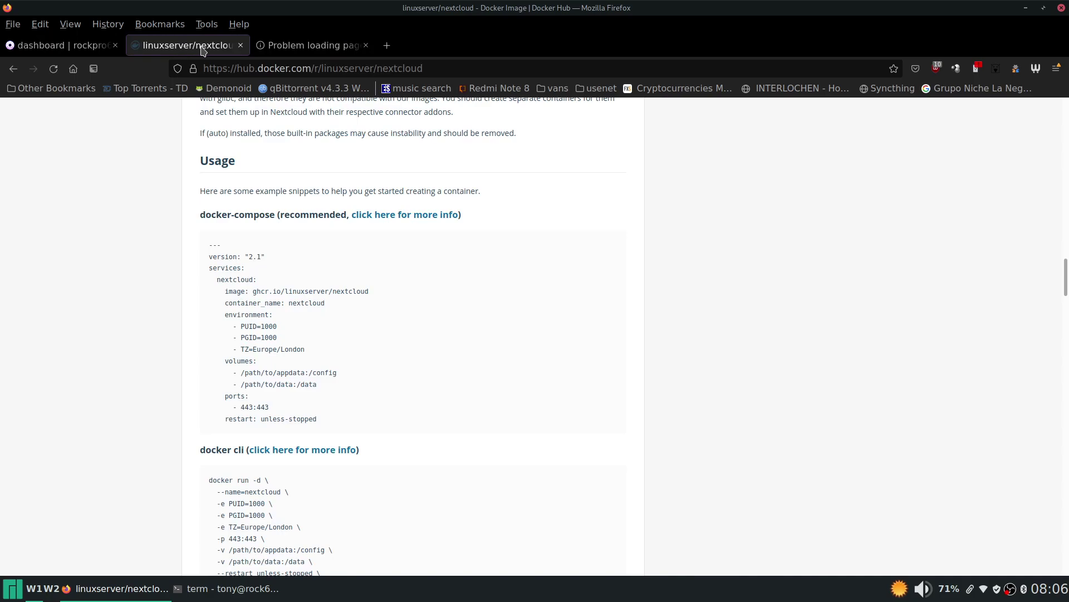
{"action": "scroll", "coordinate": [527, 305], "scroll_direction": "up", "scroll_amount": 5}
{"action": "scroll", "coordinate": [528, 305], "scroll_direction": "up", "scroll_amount": 15}
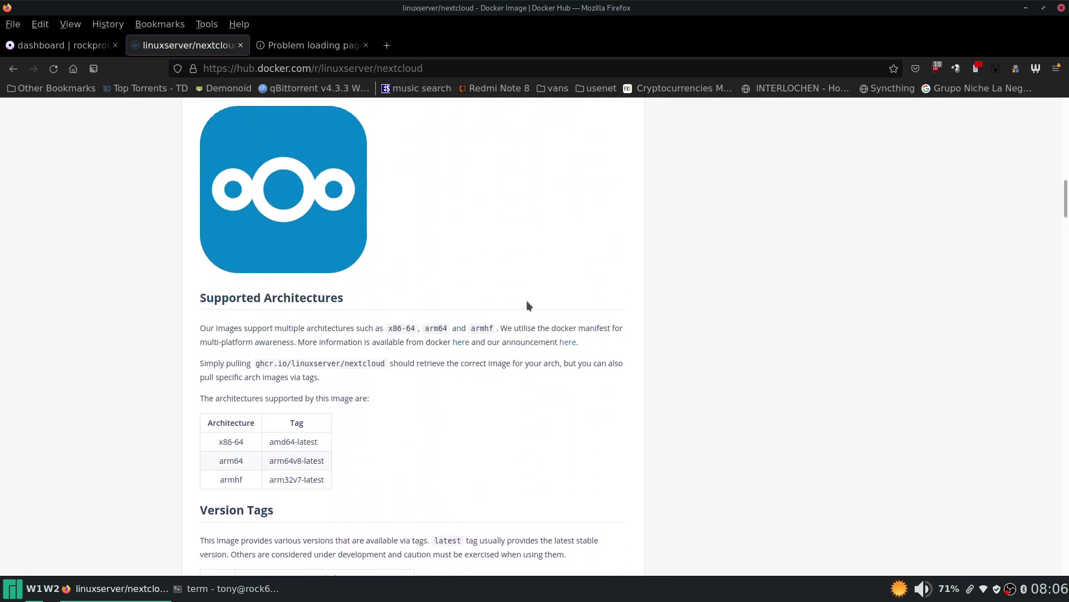
{"action": "scroll", "coordinate": [526, 300], "scroll_direction": "up", "scroll_amount": 10}
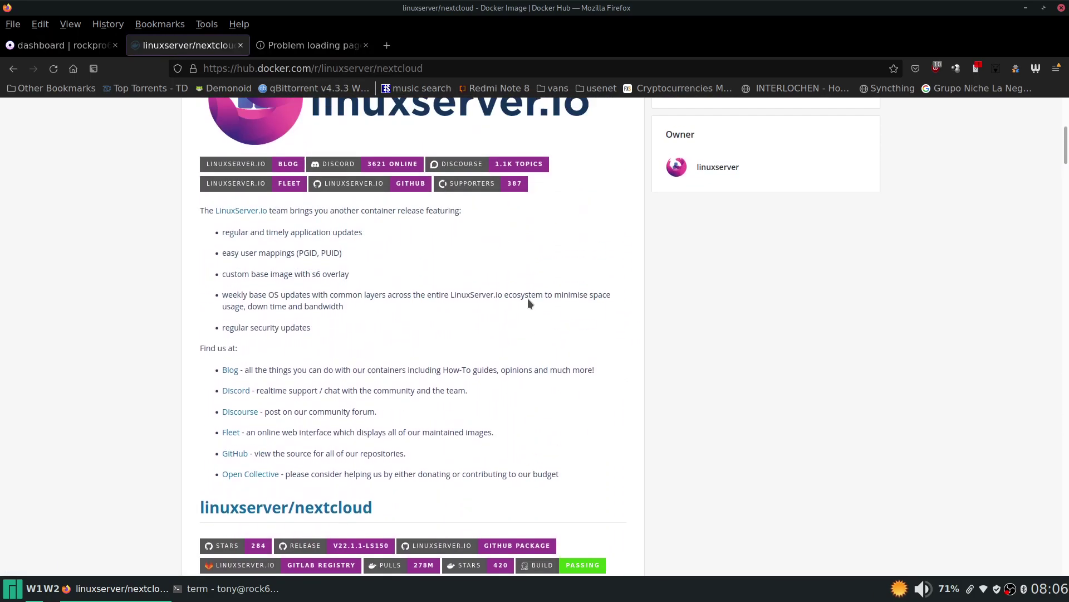
{"action": "scroll", "coordinate": [517, 271], "scroll_direction": "up", "scroll_amount": 3}
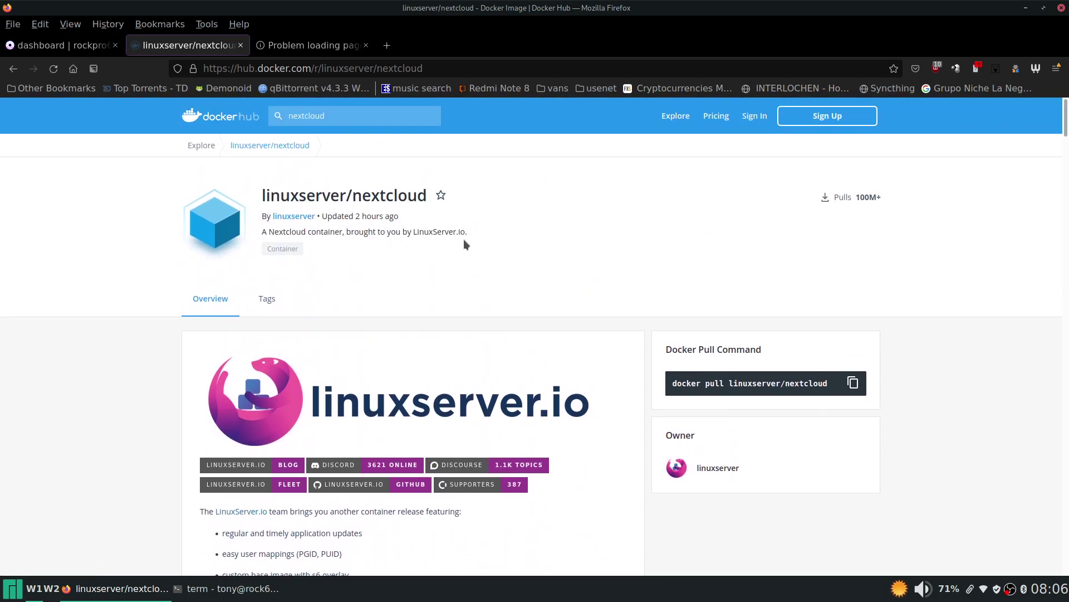
{"action": "left_click", "coordinate": [55, 45]}
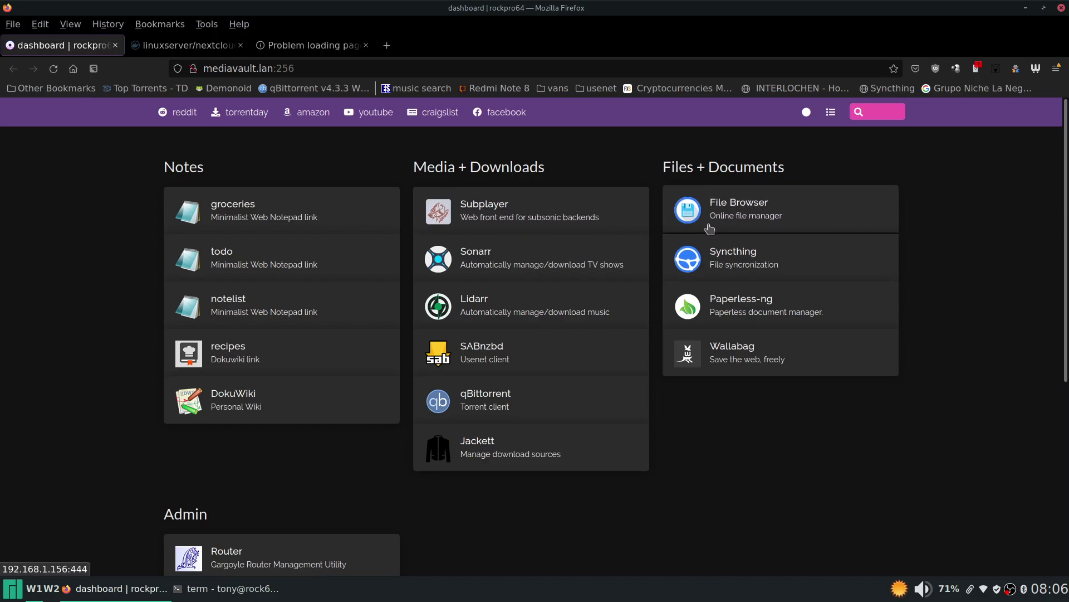
Open File Browser from the dashboard and sign in with the account username and password.
{"action": "left_click", "coordinate": [766, 219]}
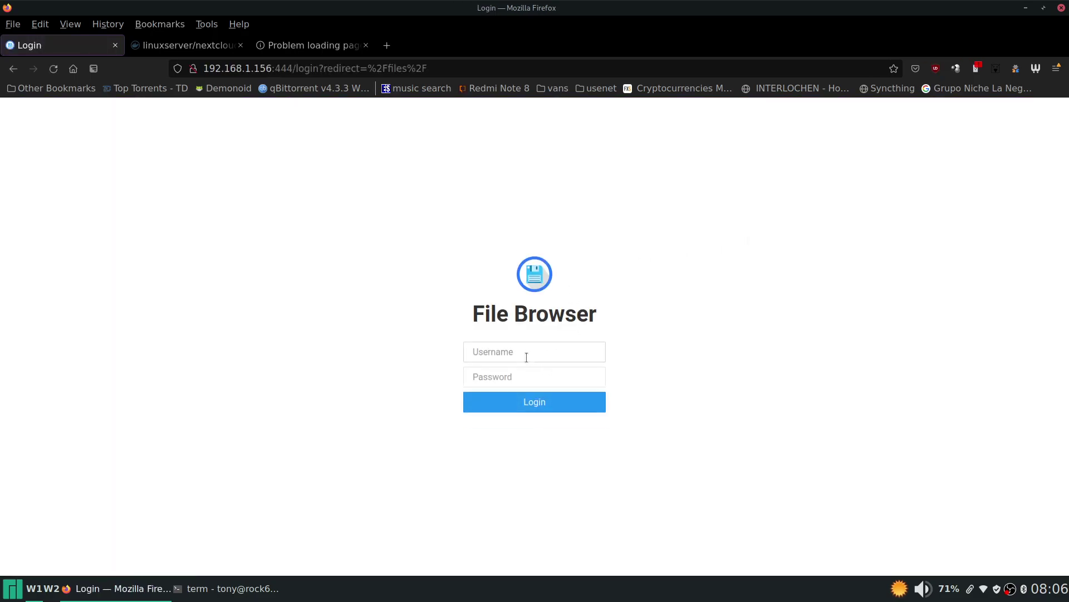
{"action": "type", "text": "tony"}
{"action": "key", "text": "Tab"}
{"action": "type", "text": "********"}
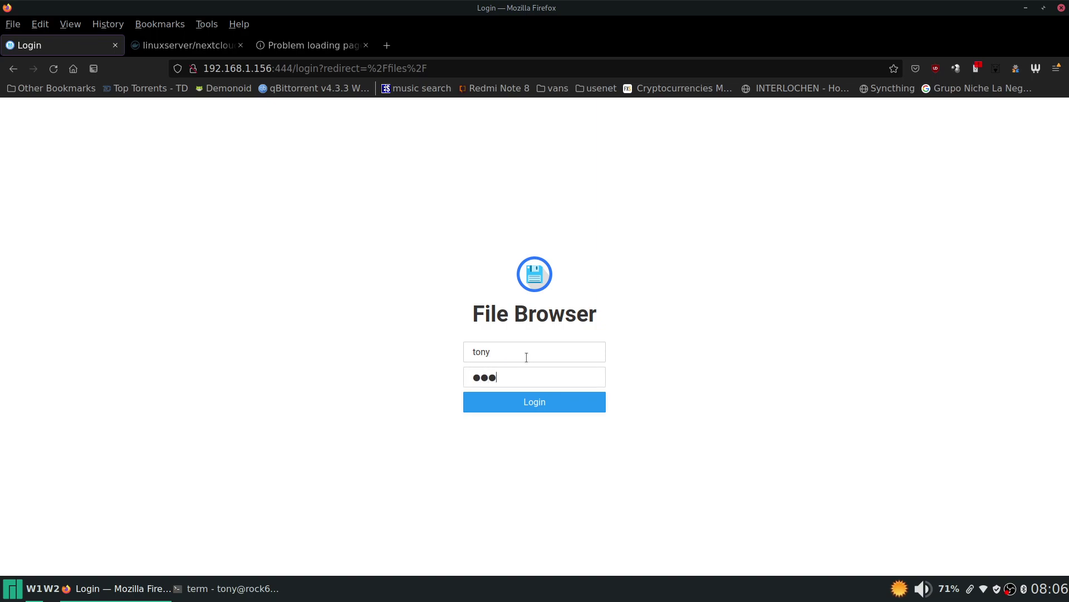
{"action": "key", "text": "Return"}
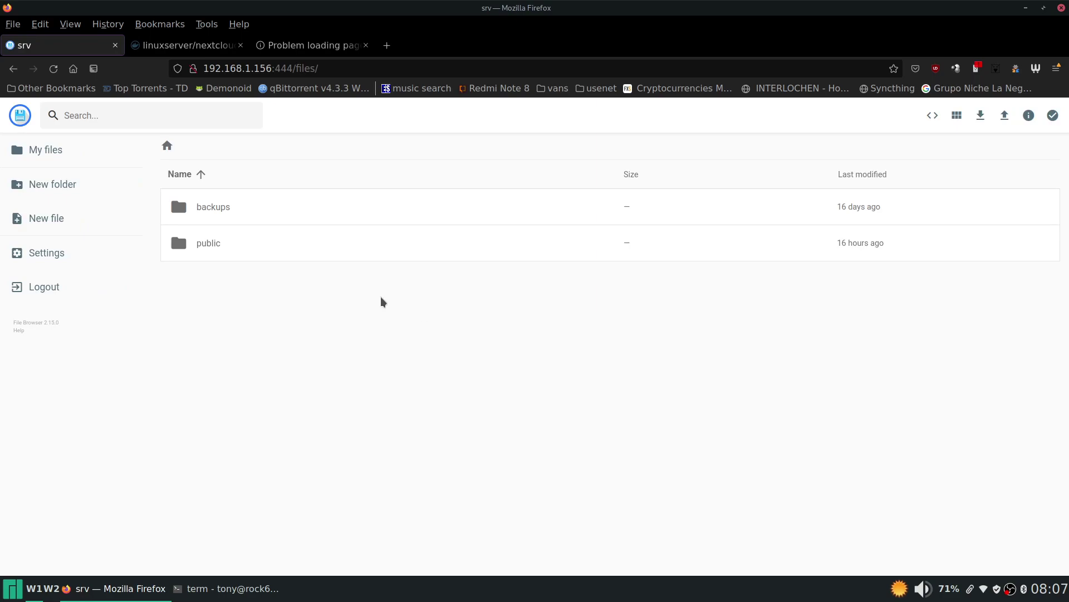
{"action": "left_click", "coordinate": [338, 47]}
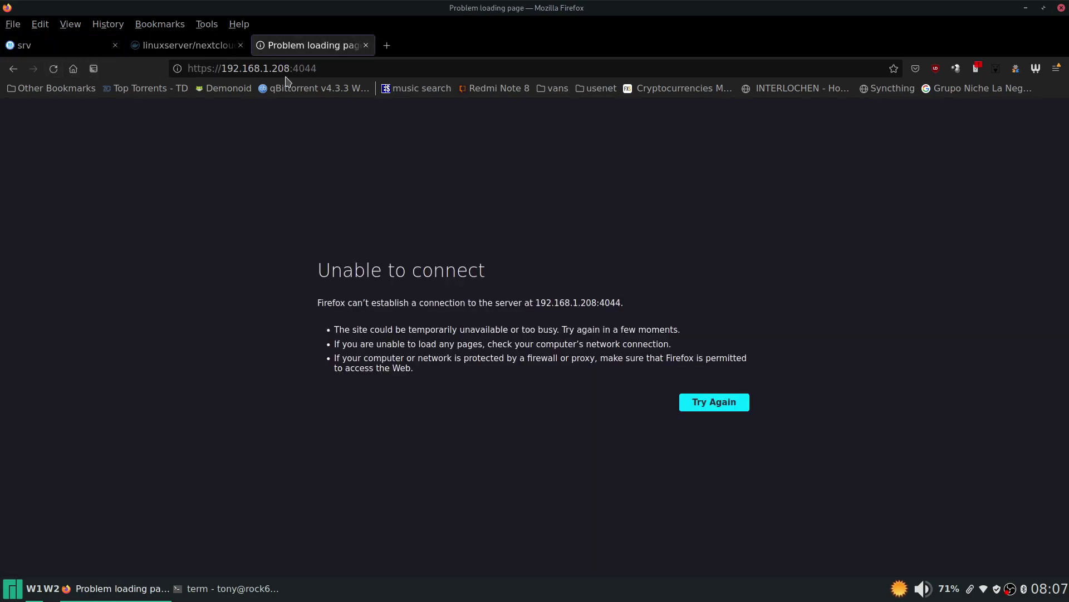
{"action": "key", "text": "ctrl+Tab"}
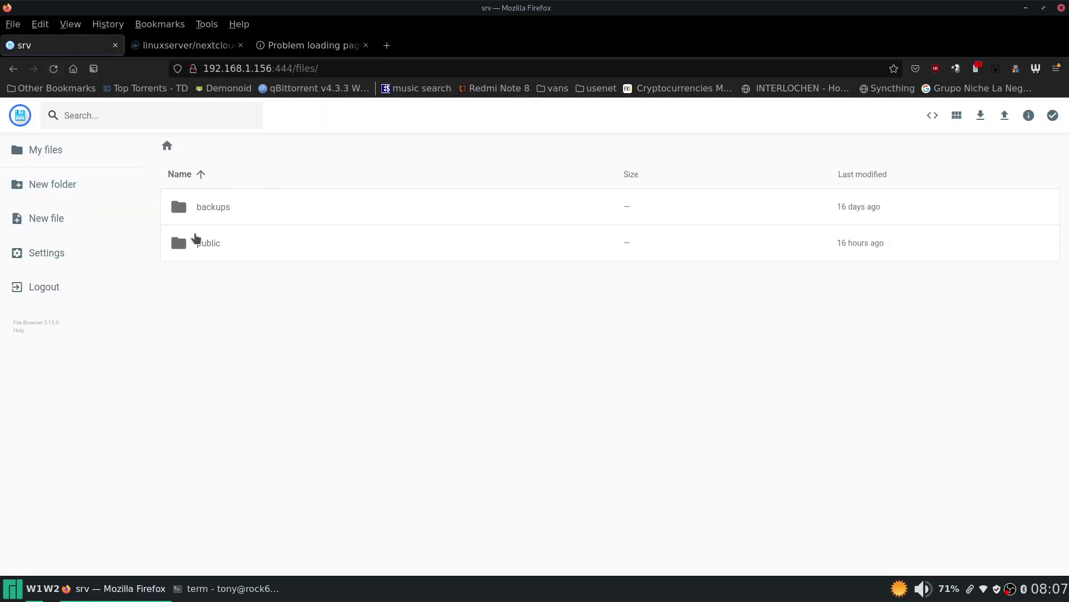
Open the public folder and view mathsfordummies.jpg, then close the preview.
{"action": "double_click", "coordinate": [196, 238]}
{"action": "scroll", "coordinate": [333, 392], "scroll_direction": "down", "scroll_amount": 5}
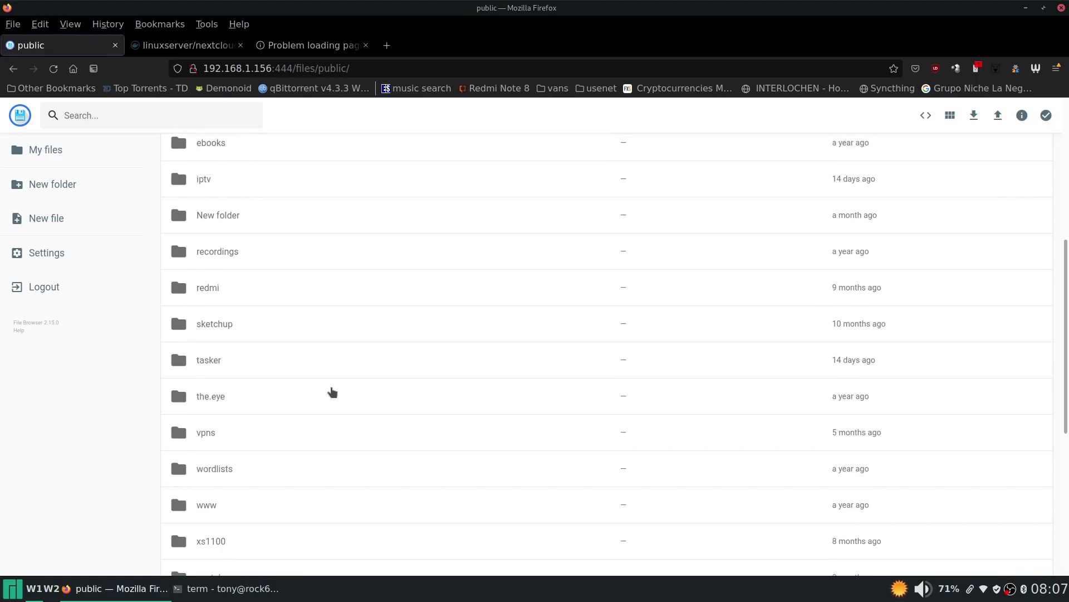
{"action": "scroll", "coordinate": [332, 392], "scroll_direction": "down", "scroll_amount": 5}
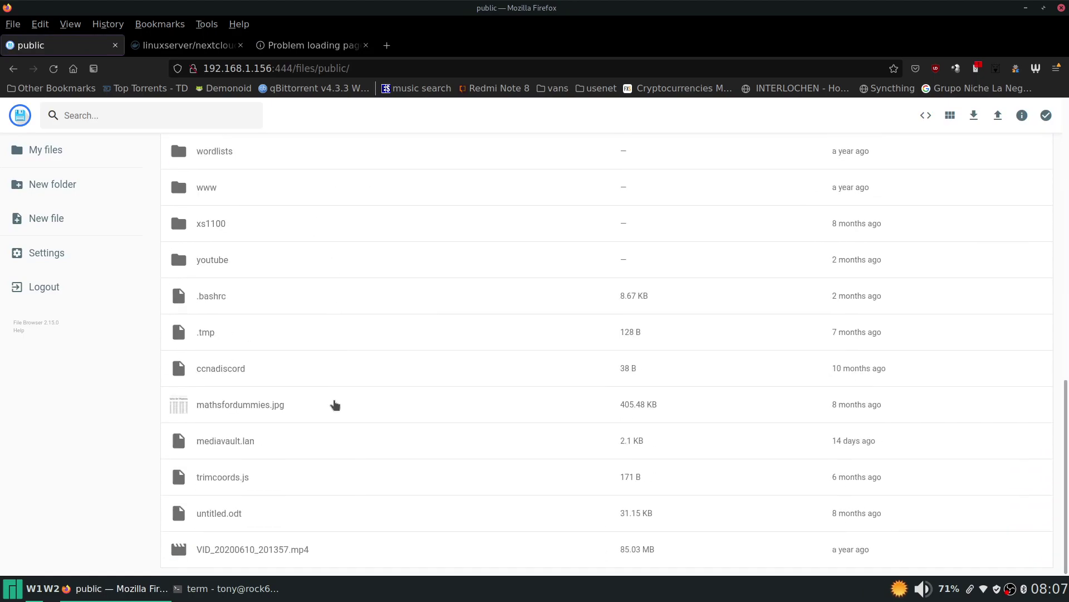
{"action": "double_click", "coordinate": [183, 410]}
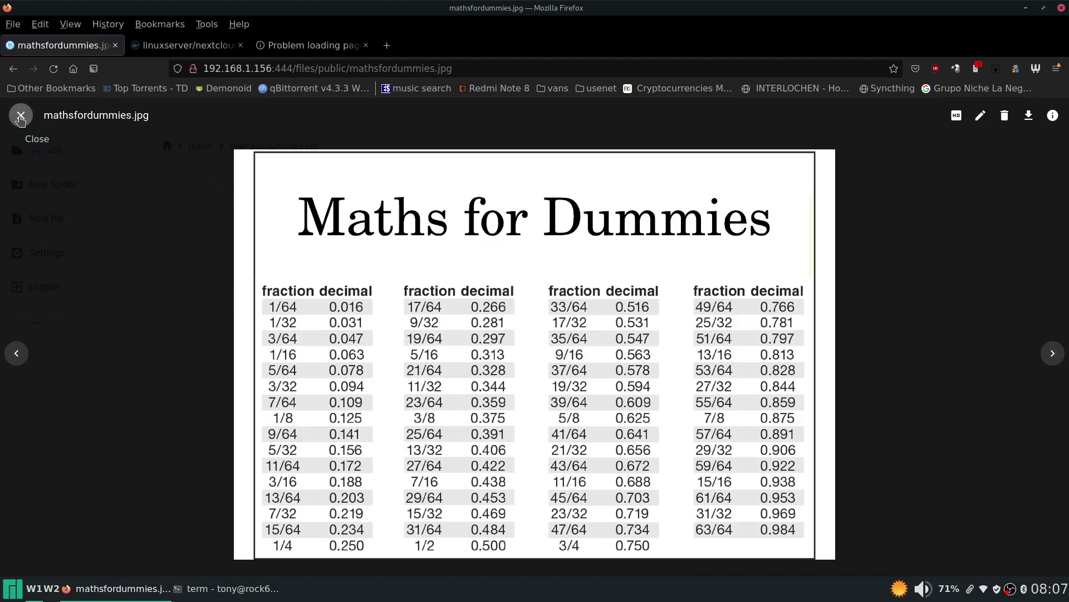
{"action": "left_click", "coordinate": [20, 117]}
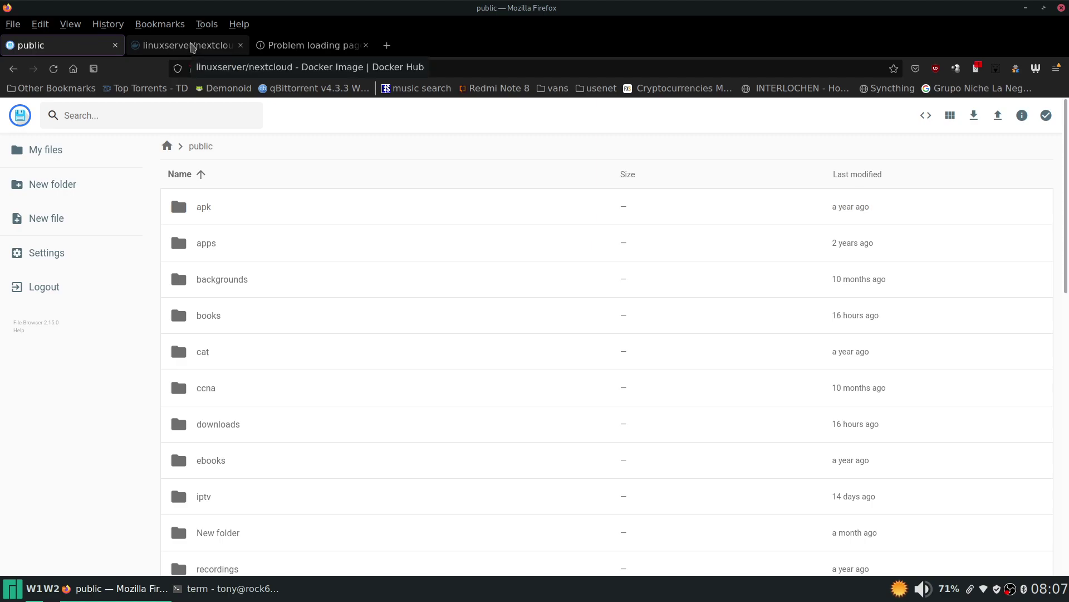
Return File Browser to the top-level listing and switch to the Docker Hub nextcloud page.
{"action": "left_click", "coordinate": [191, 46]}
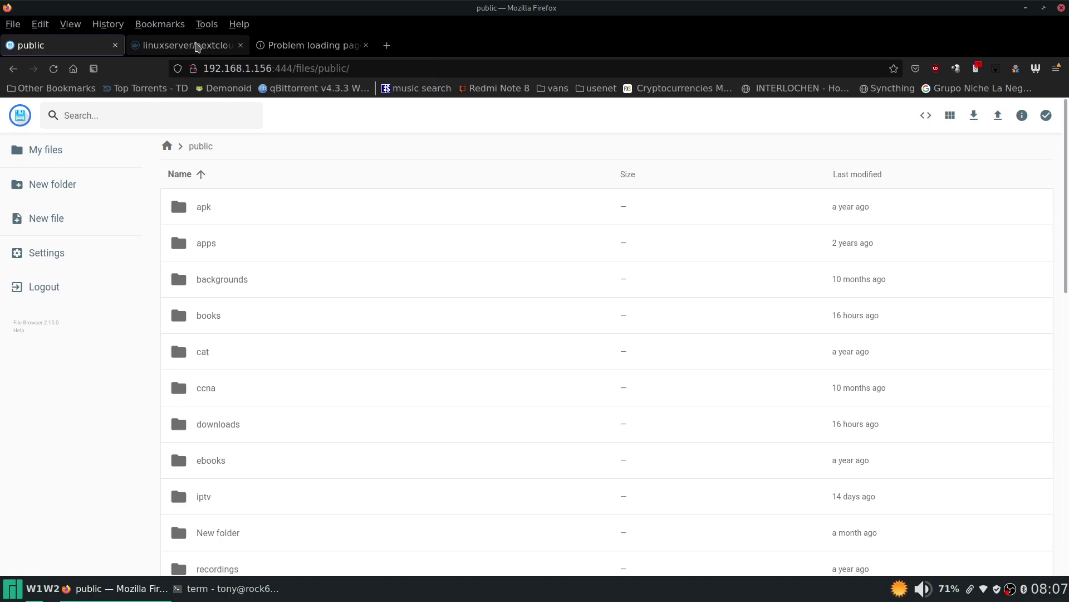
{"action": "key", "text": "ctrl+Page_Up"}
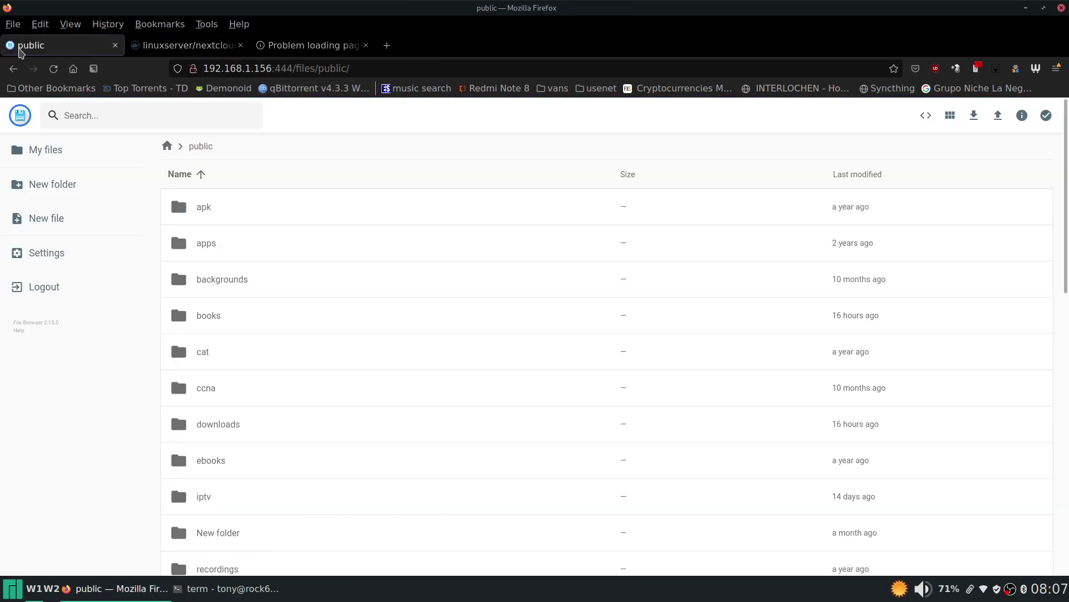
{"action": "key", "text": "Return"}
{"action": "key", "text": "Escape"}
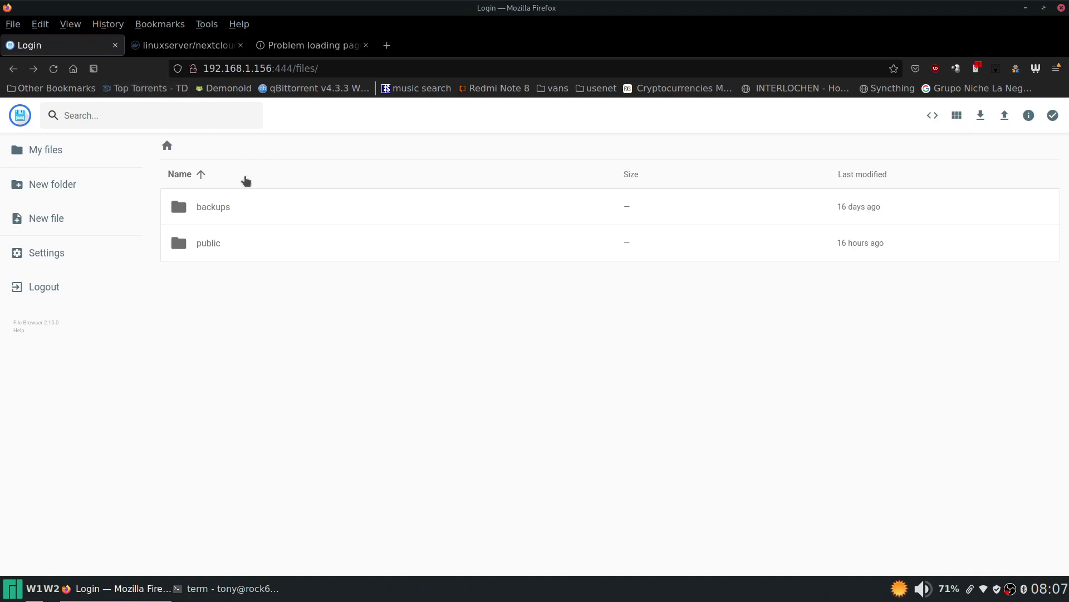
{"action": "left_click", "coordinate": [178, 48]}
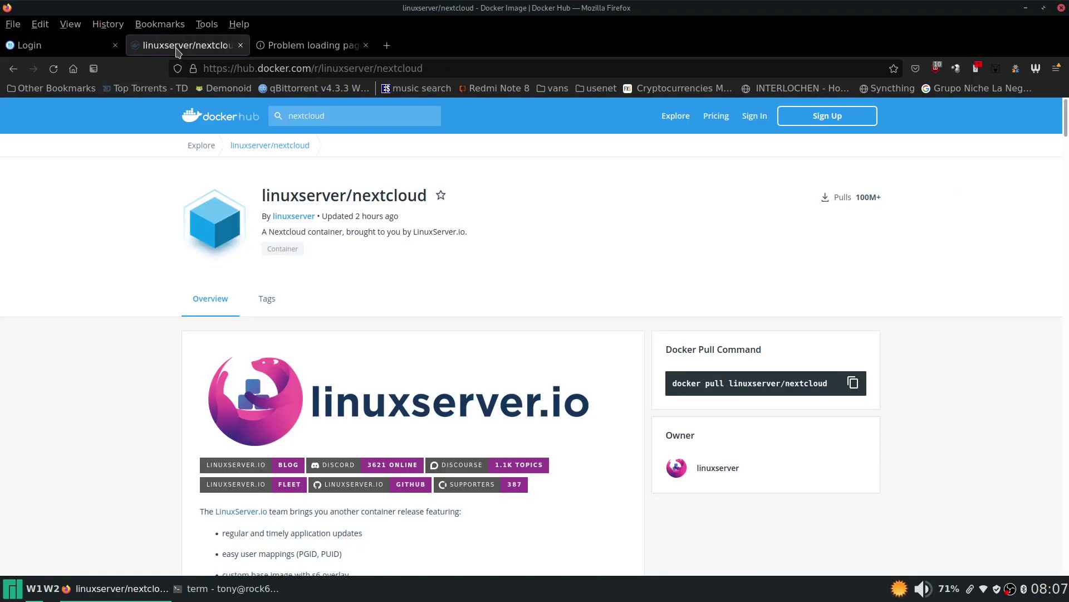
{"action": "left_click", "coordinate": [79, 47]}
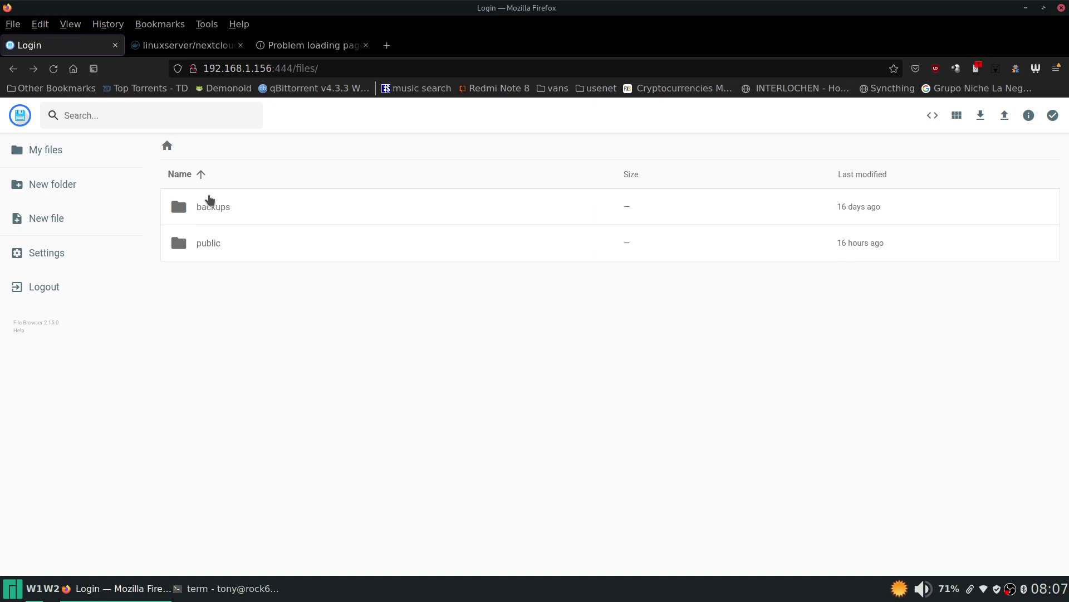
{"action": "left_click", "coordinate": [203, 49]}
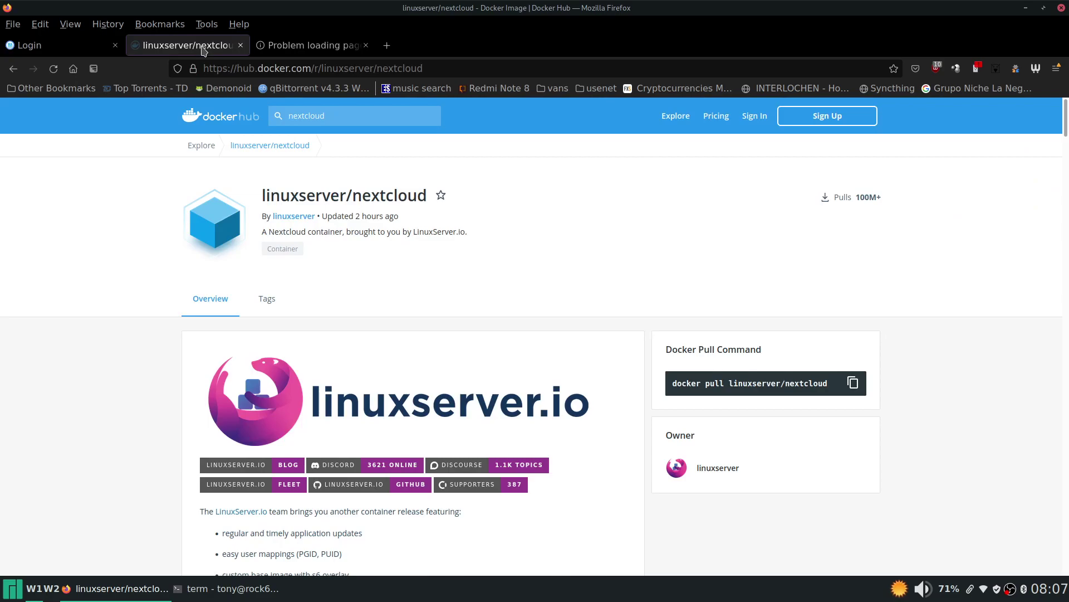
{"action": "left_click", "coordinate": [314, 49]}
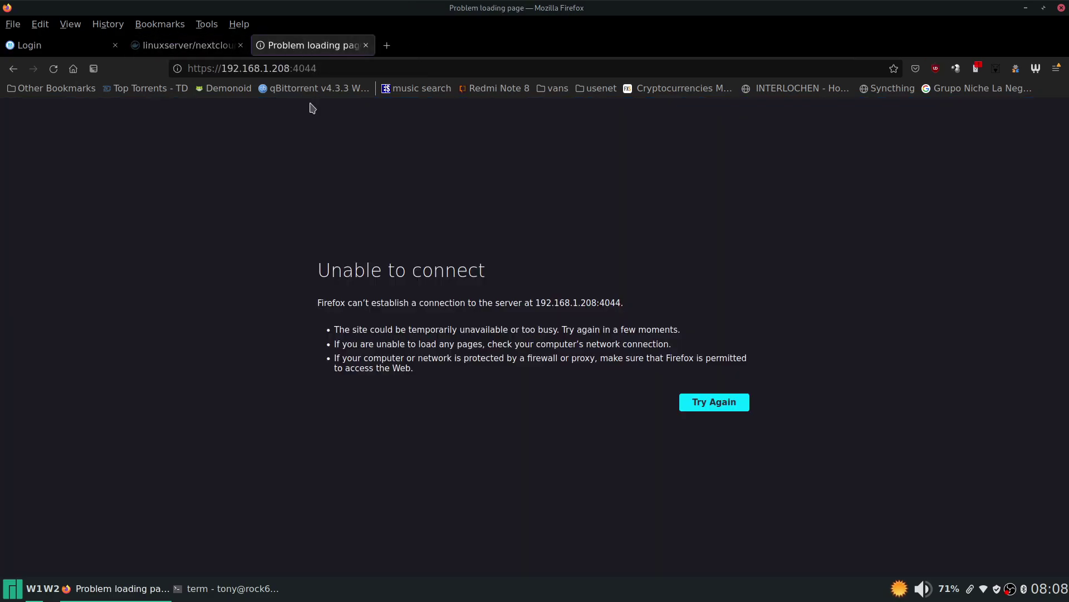
{"action": "left_click", "coordinate": [53, 70]}
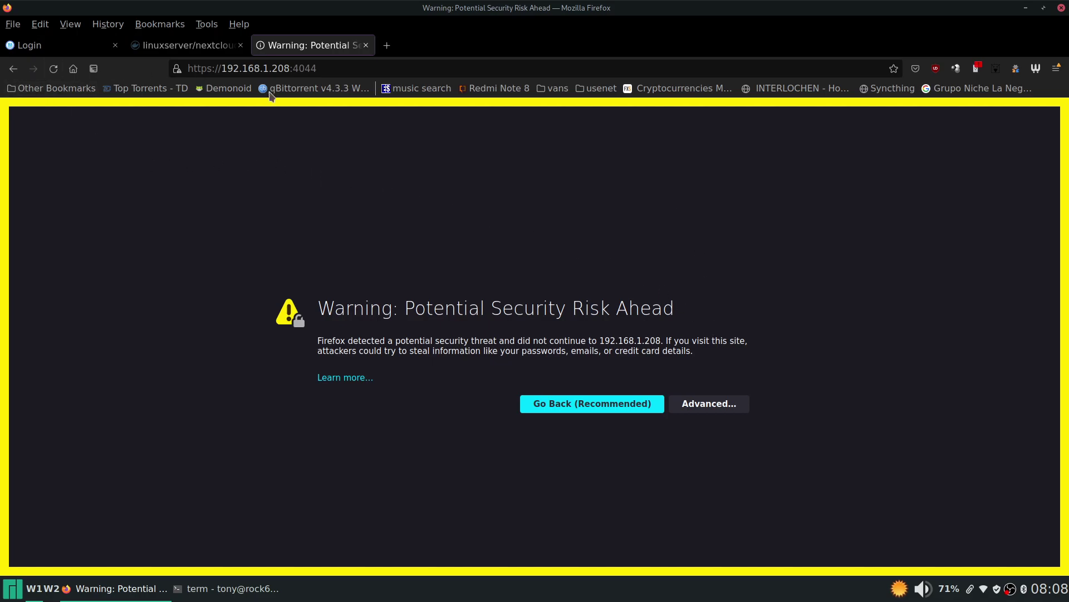
{"action": "left_click", "coordinate": [709, 403]}
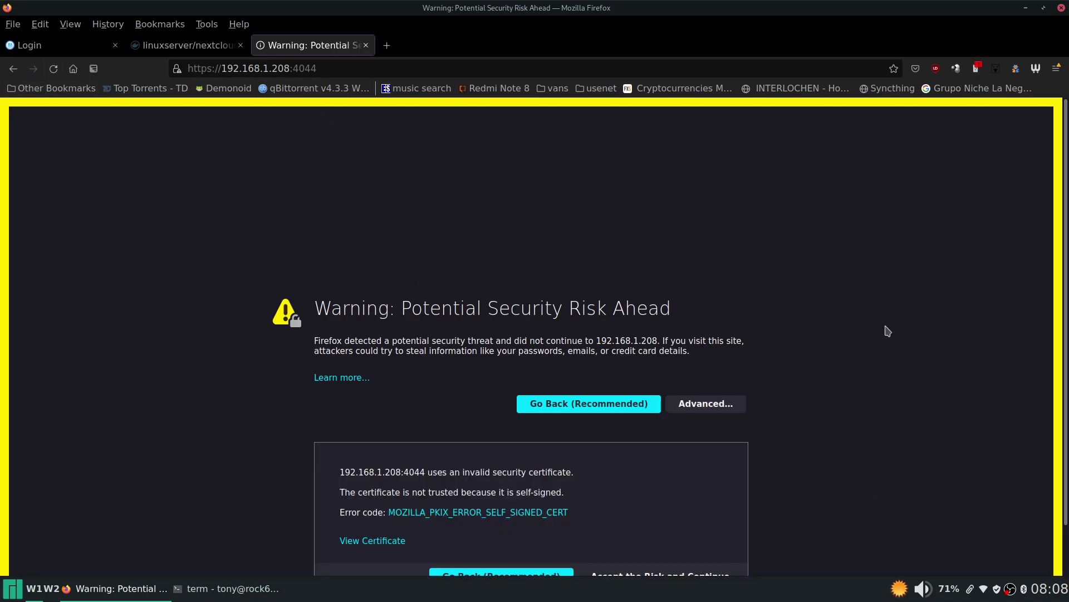
{"action": "scroll", "coordinate": [884, 329], "scroll_direction": "down", "scroll_amount": 1}
{"action": "left_click", "coordinate": [684, 529]}
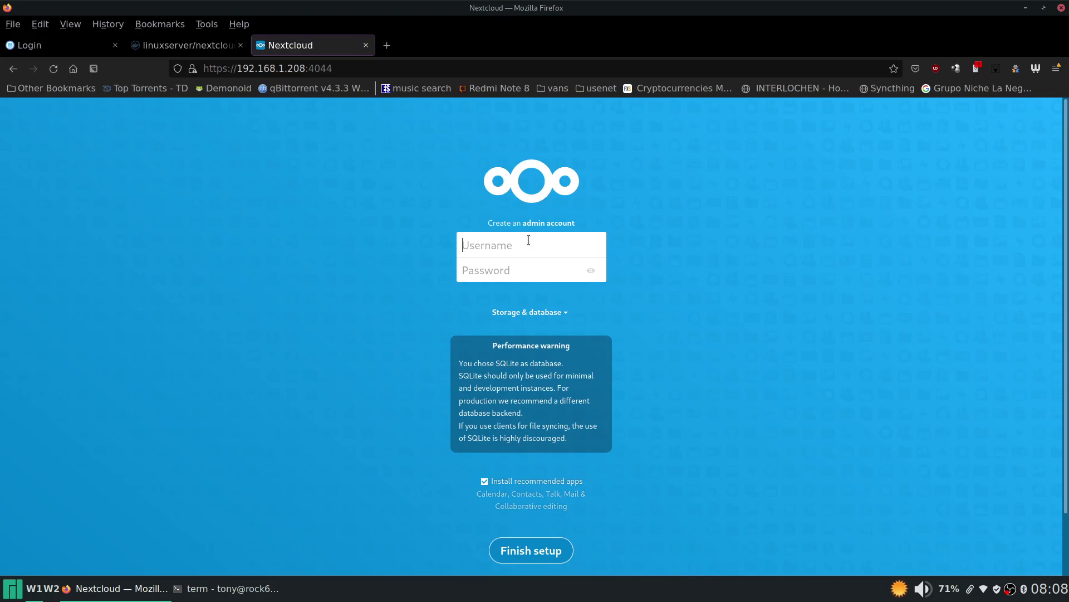
Enter the admin account username and password on the setup form.
{"action": "type", "text": "tony"}
{"action": "key", "text": "Tab"}
{"action": "type", "text": "••"}
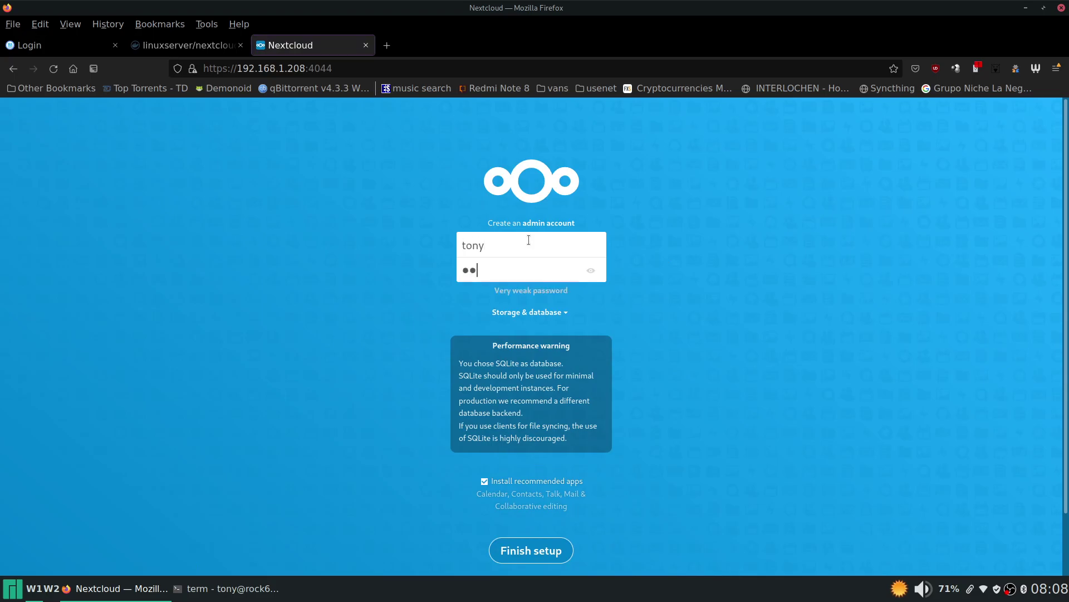
{"action": "type", "text": "••••••"}
Expand Storage & database to confirm the /data folder and SQLite database.
{"action": "scroll", "coordinate": [661, 268], "scroll_direction": "down", "scroll_amount": 2}
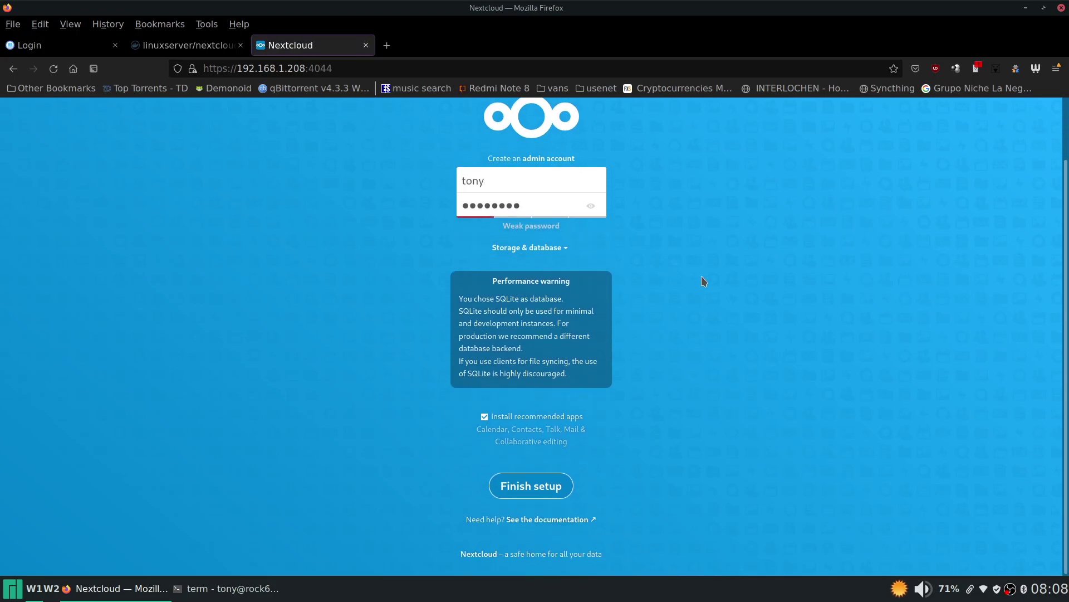
{"action": "left_click", "coordinate": [573, 249]}
{"action": "scroll", "coordinate": [773, 263], "scroll_direction": "down", "scroll_amount": 1}
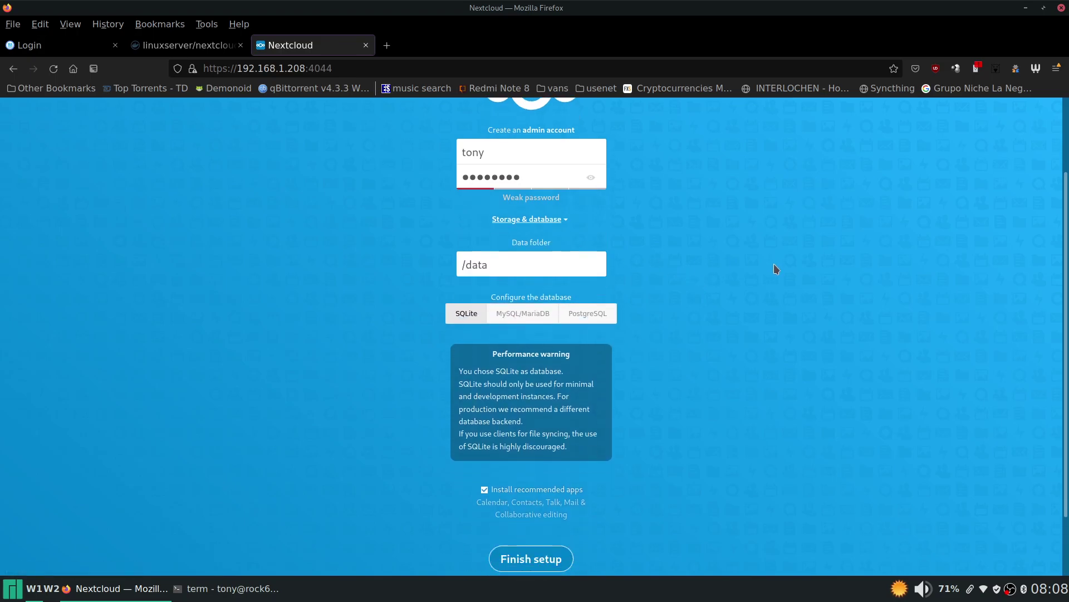
{"action": "scroll", "coordinate": [774, 263], "scroll_direction": "down", "scroll_amount": 2}
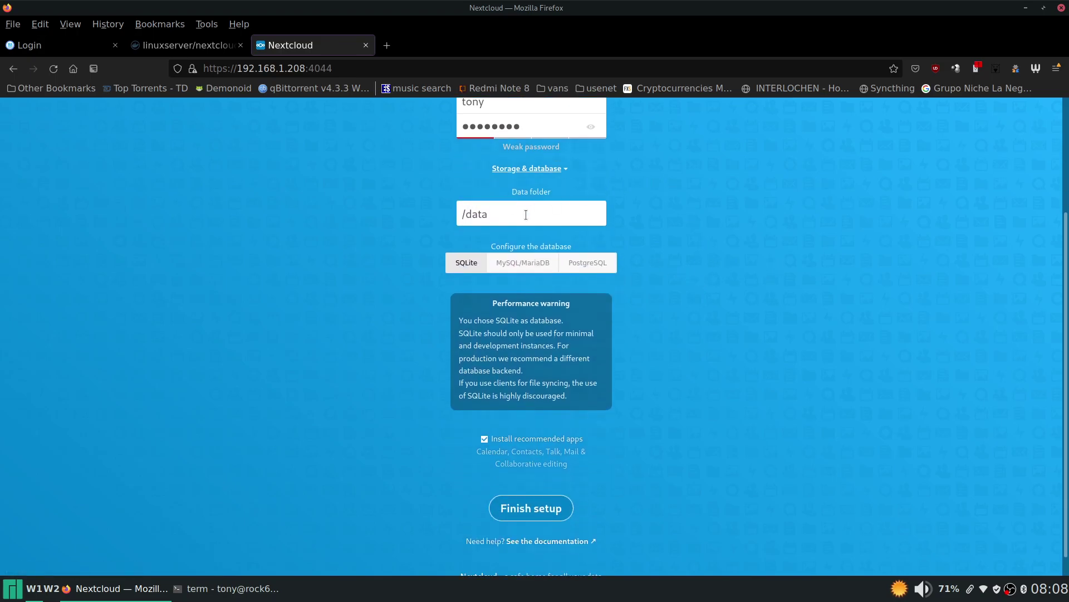
{"action": "key", "text": "alt+Tab"}
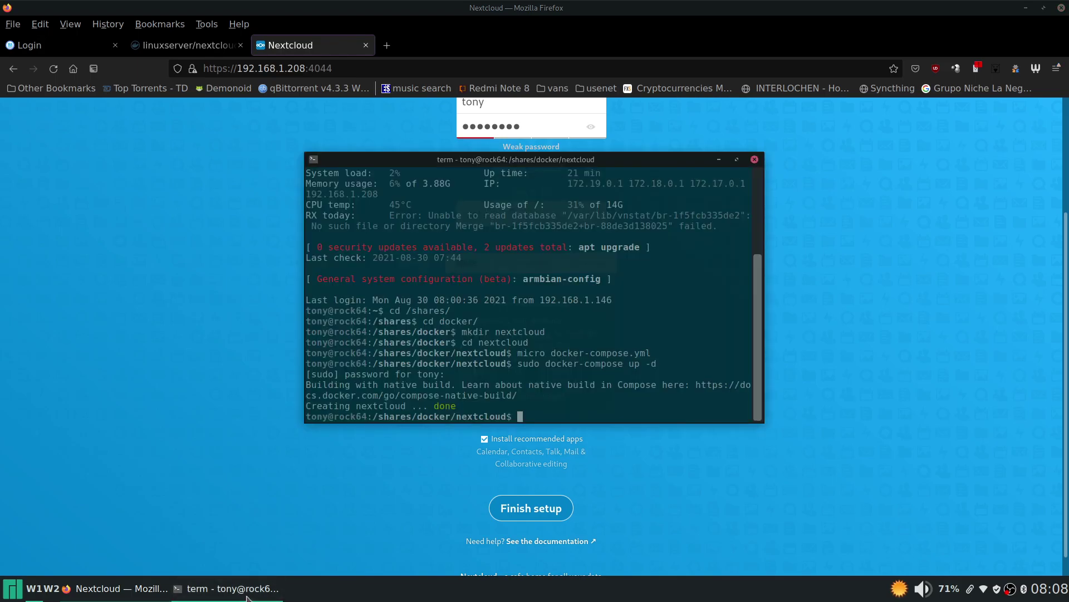
{"action": "left_click", "coordinate": [145, 249]}
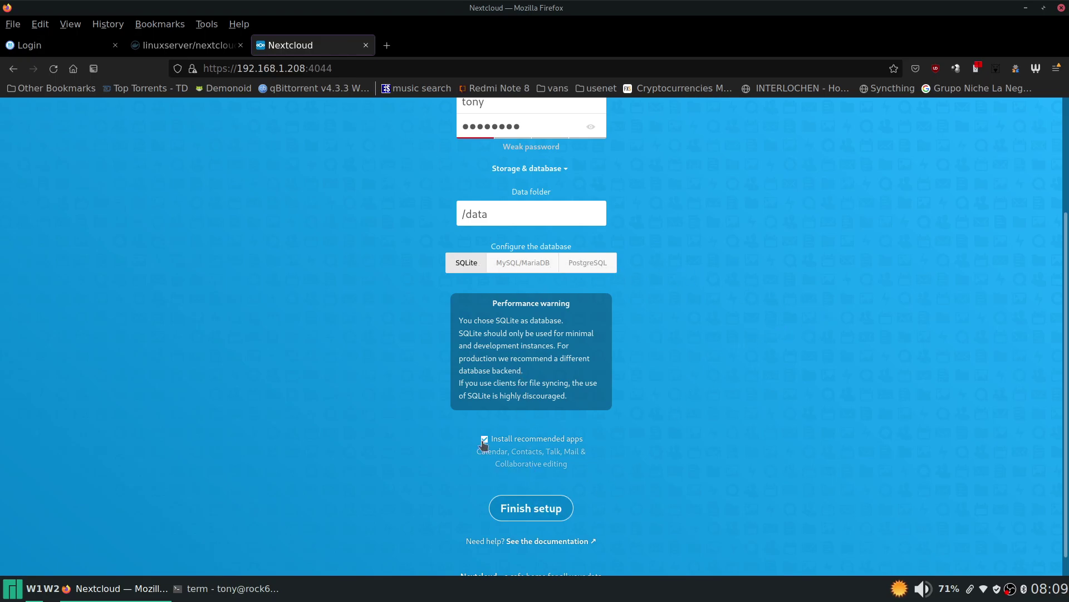
Finish the installation and step through all five welcome slides to the Dashboard.
{"action": "left_click", "coordinate": [538, 511]}
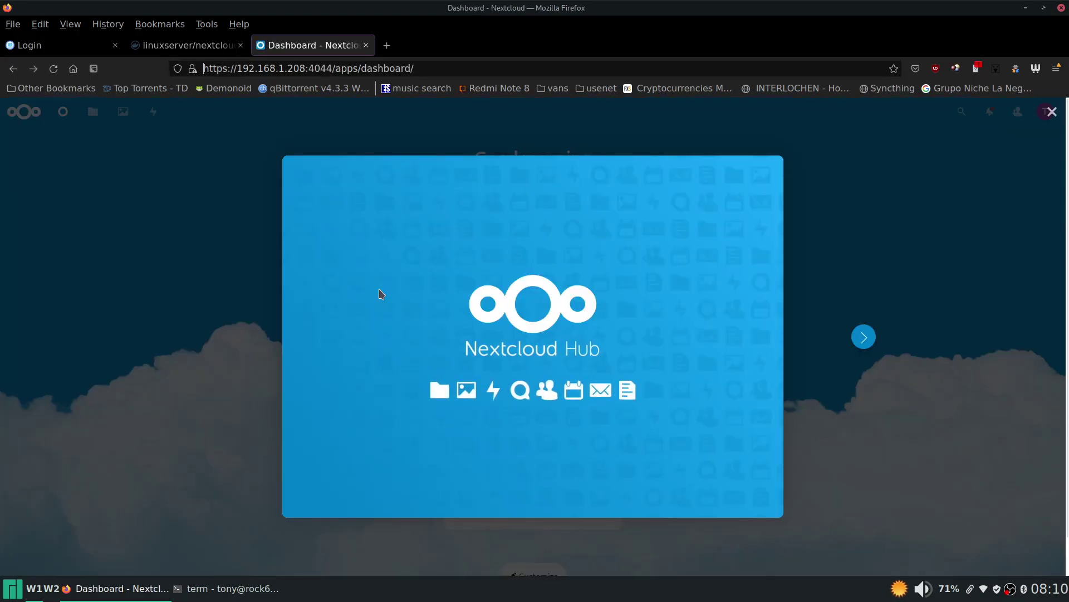
{"action": "left_click", "coordinate": [864, 338]}
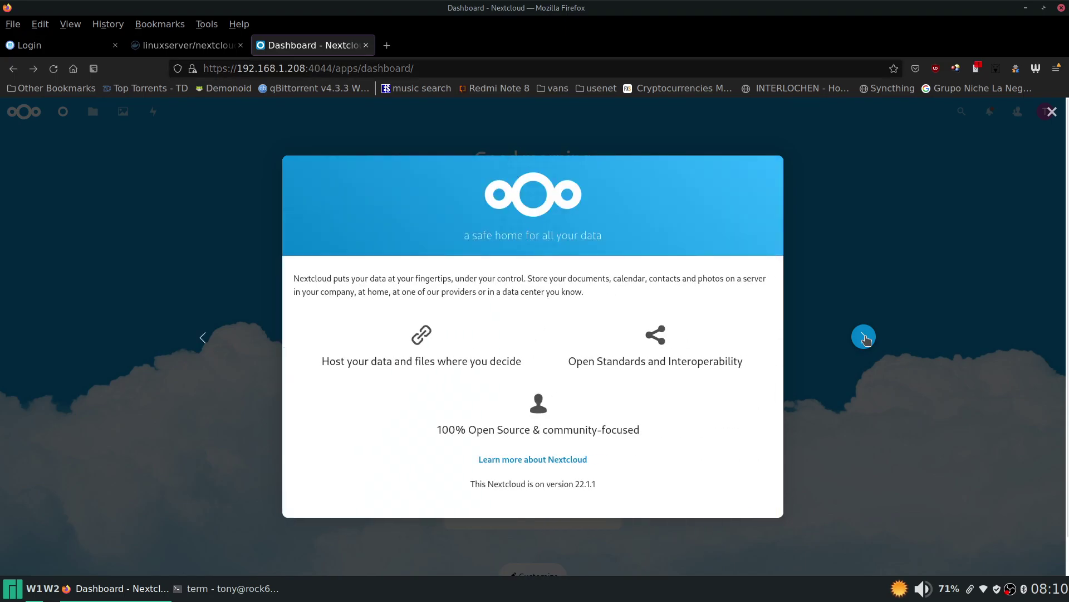
{"action": "left_click", "coordinate": [863, 338]}
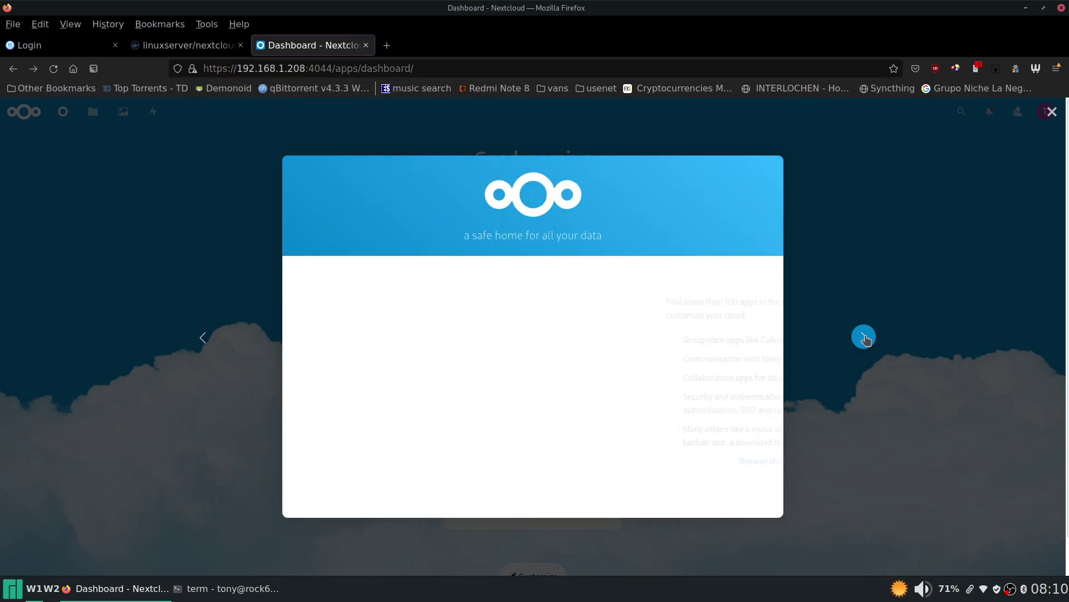
{"action": "left_click", "coordinate": [863, 338]}
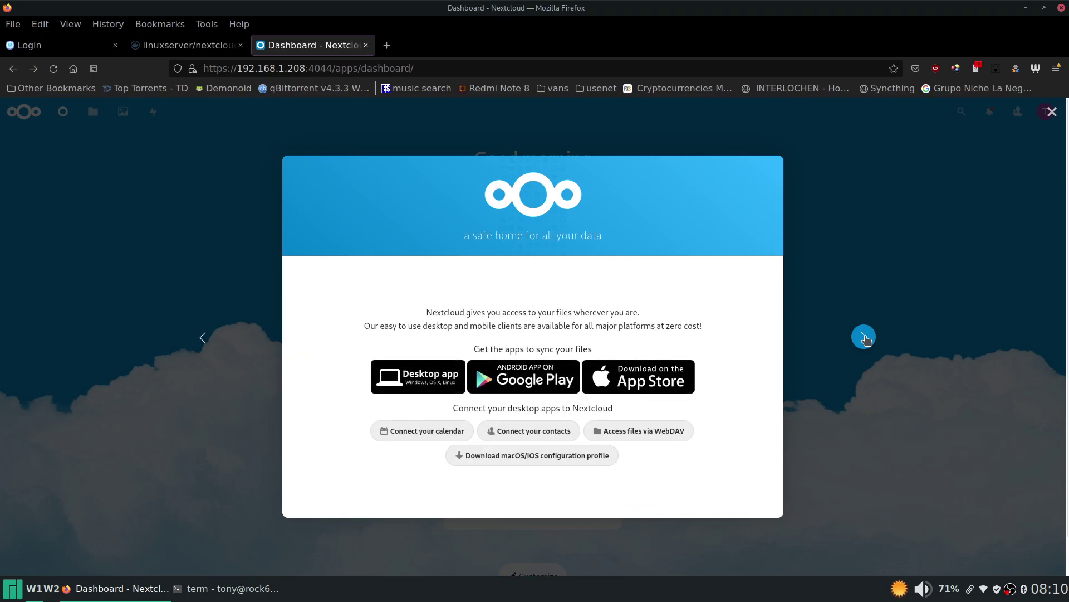
{"action": "left_click", "coordinate": [864, 338]}
{"action": "left_click", "coordinate": [864, 340]}
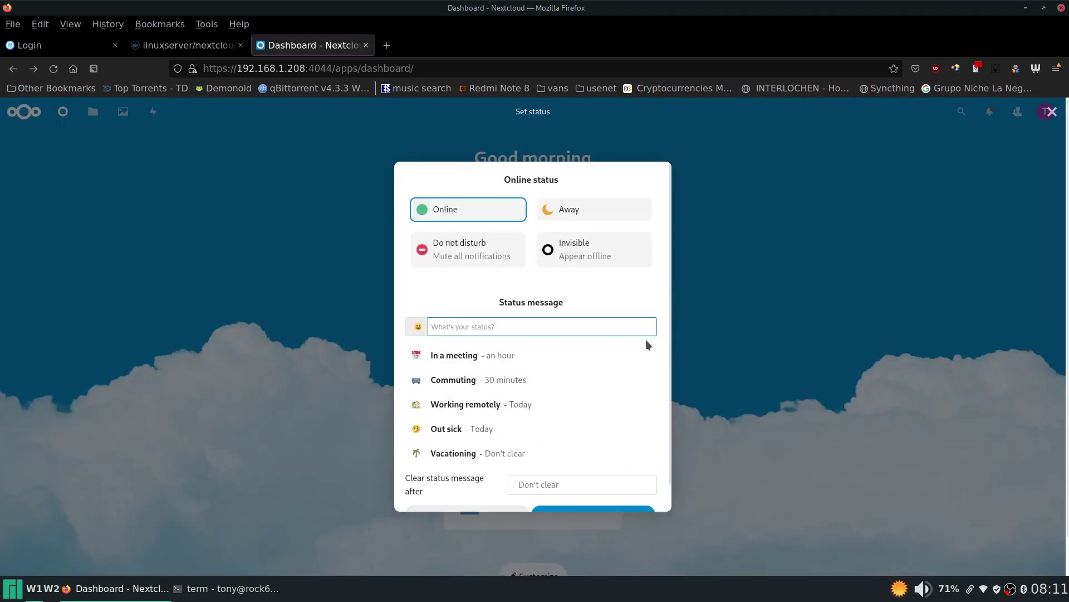
{"action": "scroll", "coordinate": [613, 374], "scroll_direction": "down", "scroll_amount": 1}
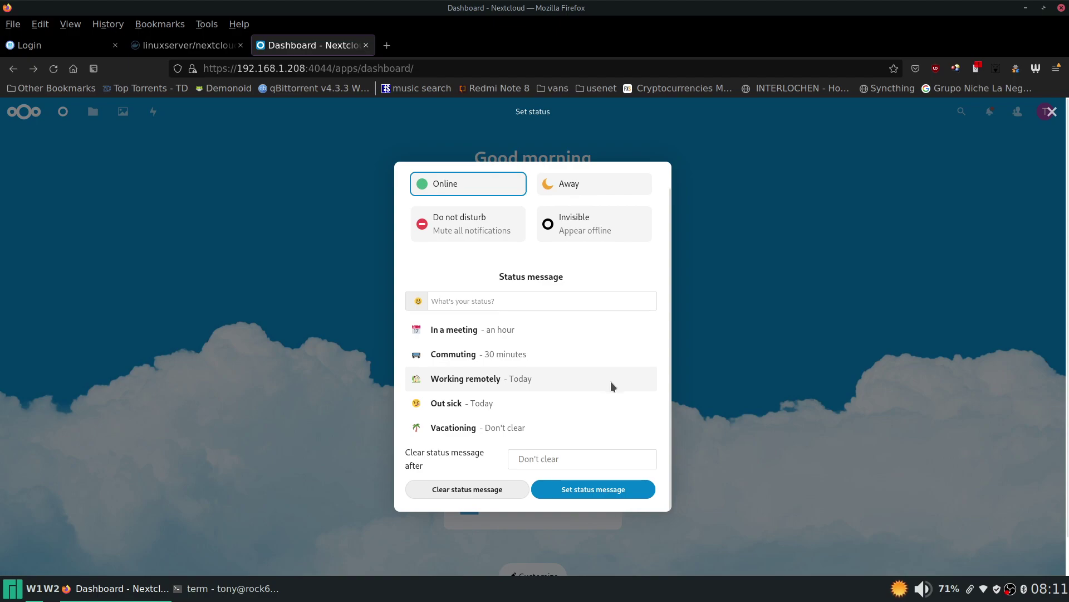
{"action": "scroll", "coordinate": [593, 407], "scroll_direction": "up", "scroll_amount": 1}
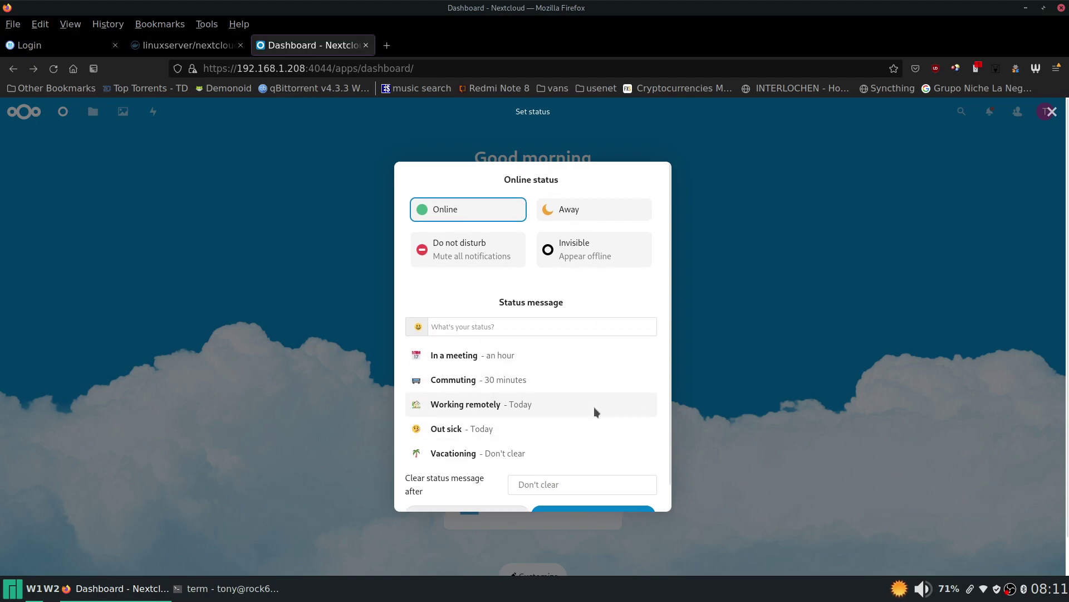
{"action": "left_click", "coordinate": [788, 275]}
{"action": "left_click", "coordinate": [793, 319]}
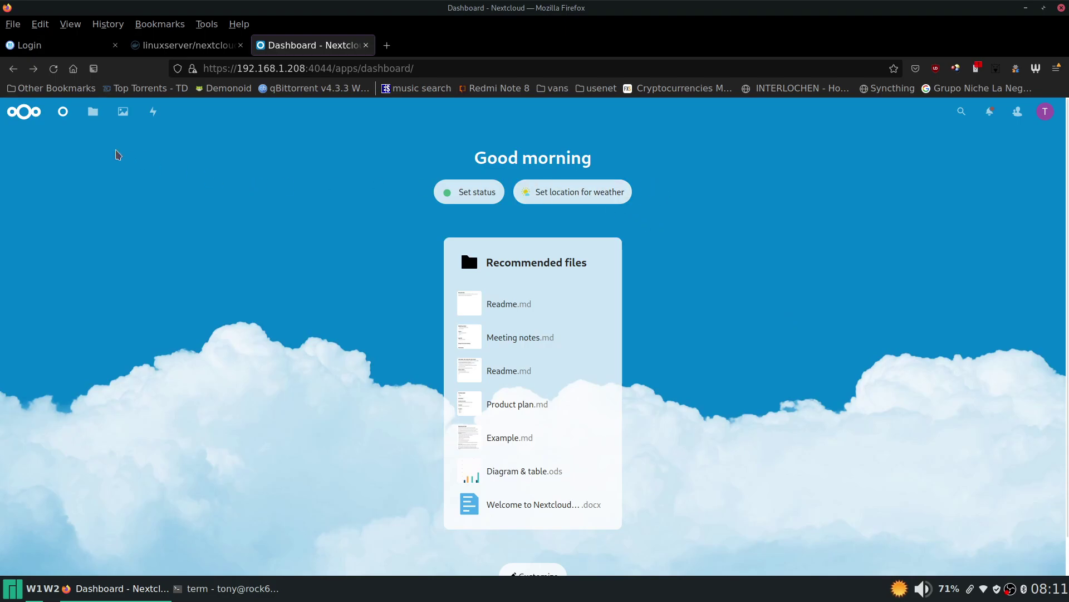
In Files, preview Nextcloud.png and Nextcloud intro.mp4, then open Nextcloud Manual.pdf.
{"action": "left_click", "coordinate": [92, 111]}
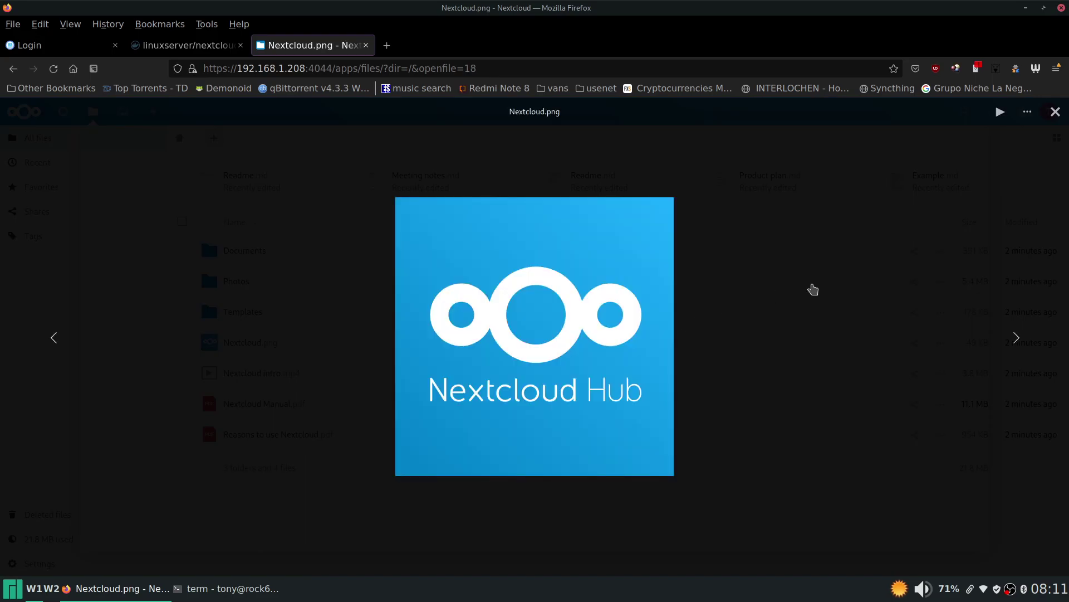
{"action": "left_click", "coordinate": [1055, 112]}
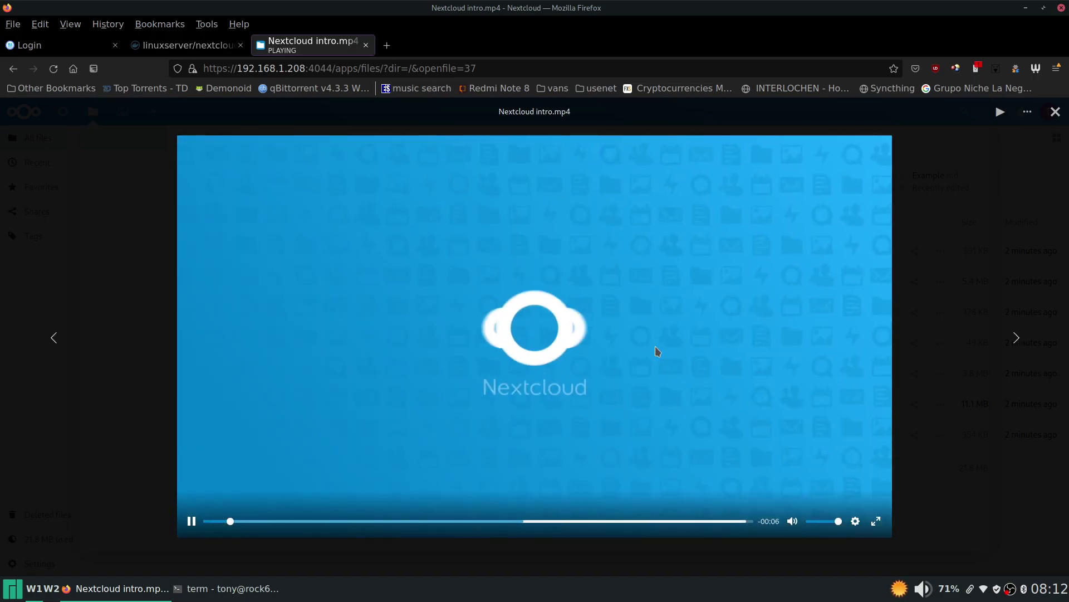
{"action": "left_click", "coordinate": [1055, 111]}
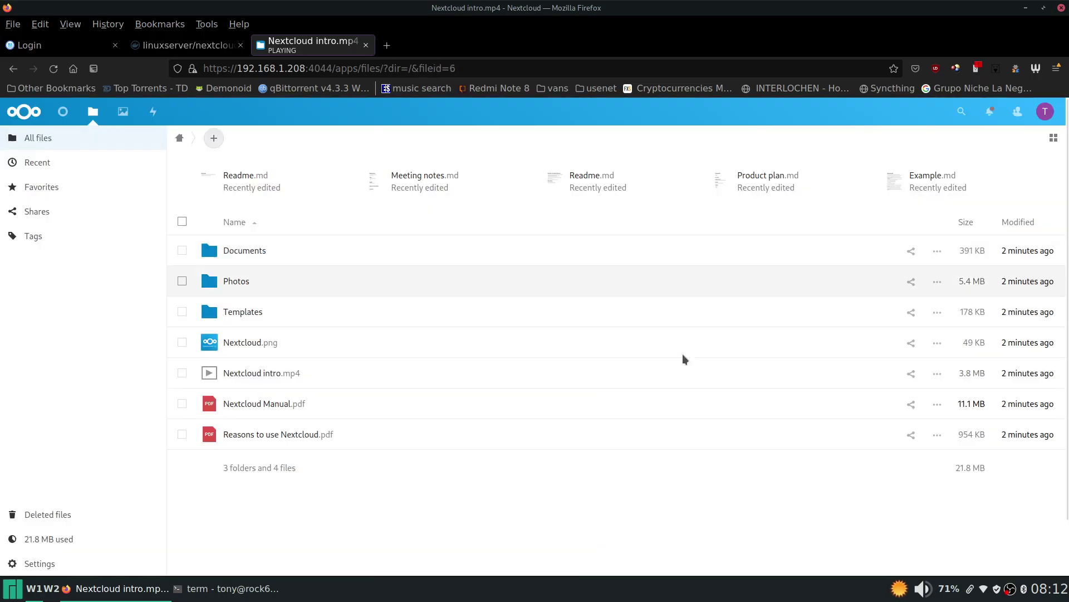
{"action": "left_click", "coordinate": [312, 405]}
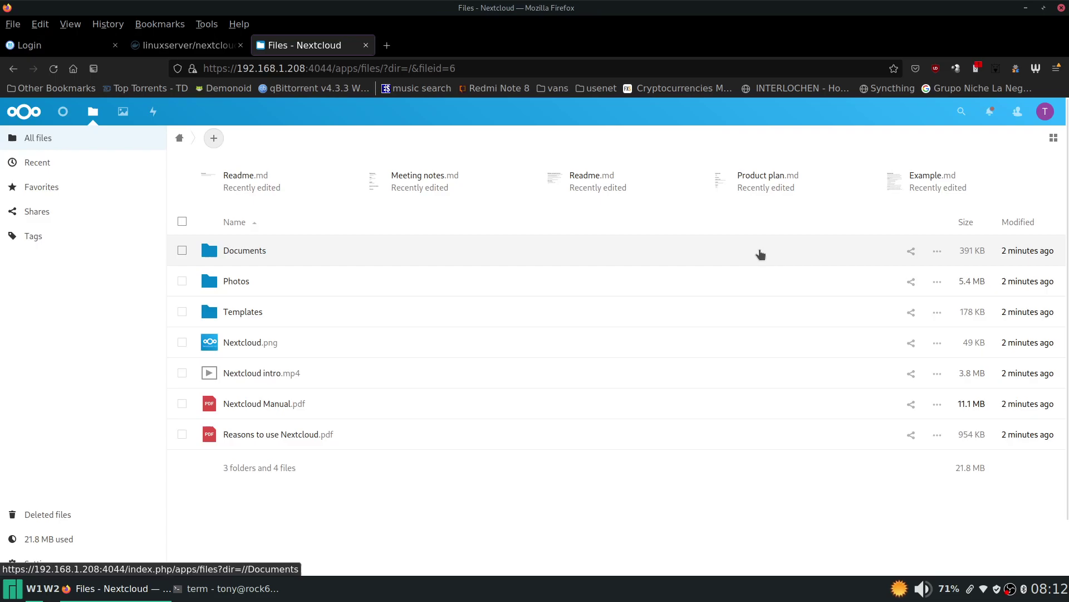
Drag P1030698.jpg from the home folder into Nextcloud Files, then preview the uploaded photo.
{"action": "left_click", "coordinate": [117, 592]}
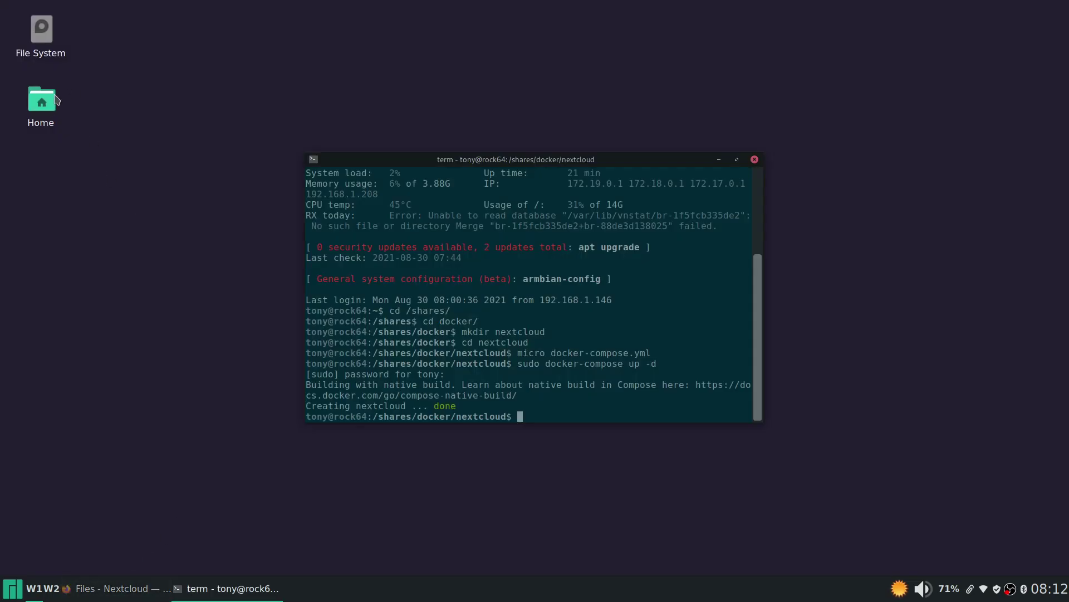
{"action": "key", "text": "super+e"}
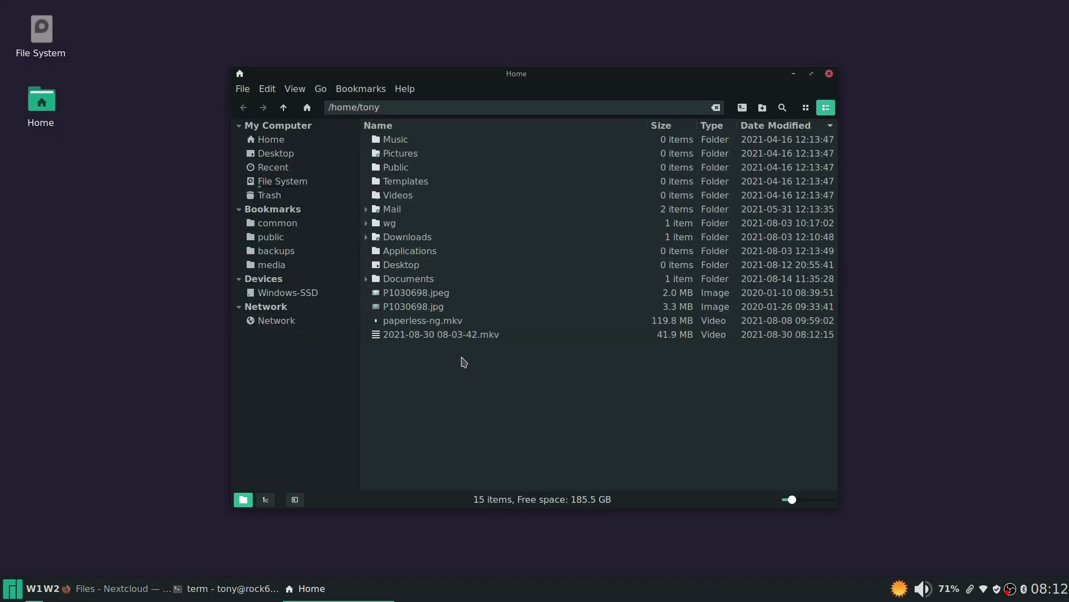
{"action": "left_click_drag", "start_coordinate": [424, 307], "coordinate": [366, 508]}
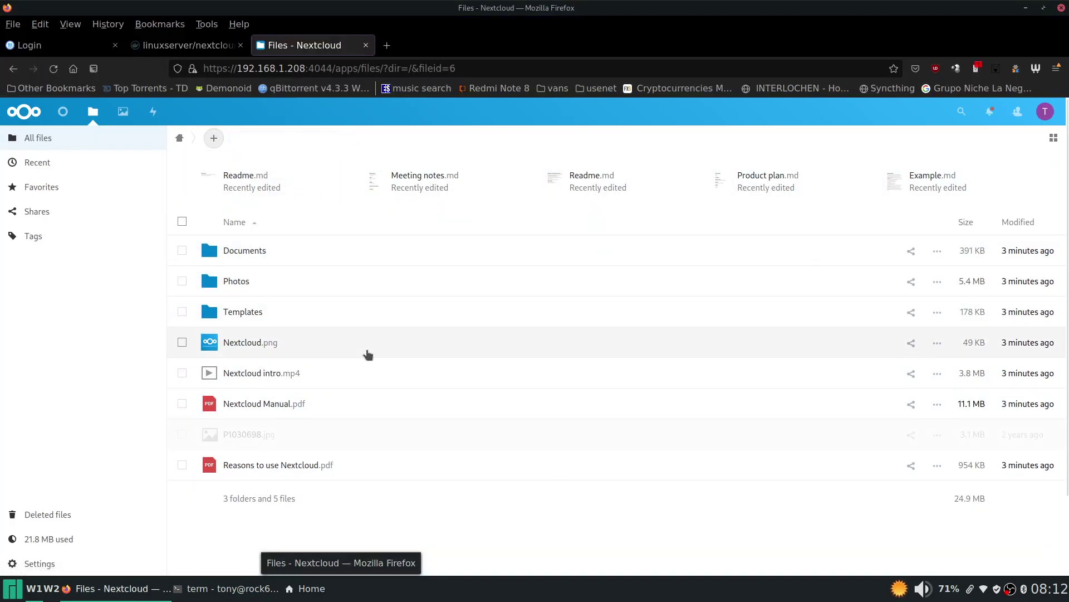
{"action": "left_click", "coordinate": [245, 434]}
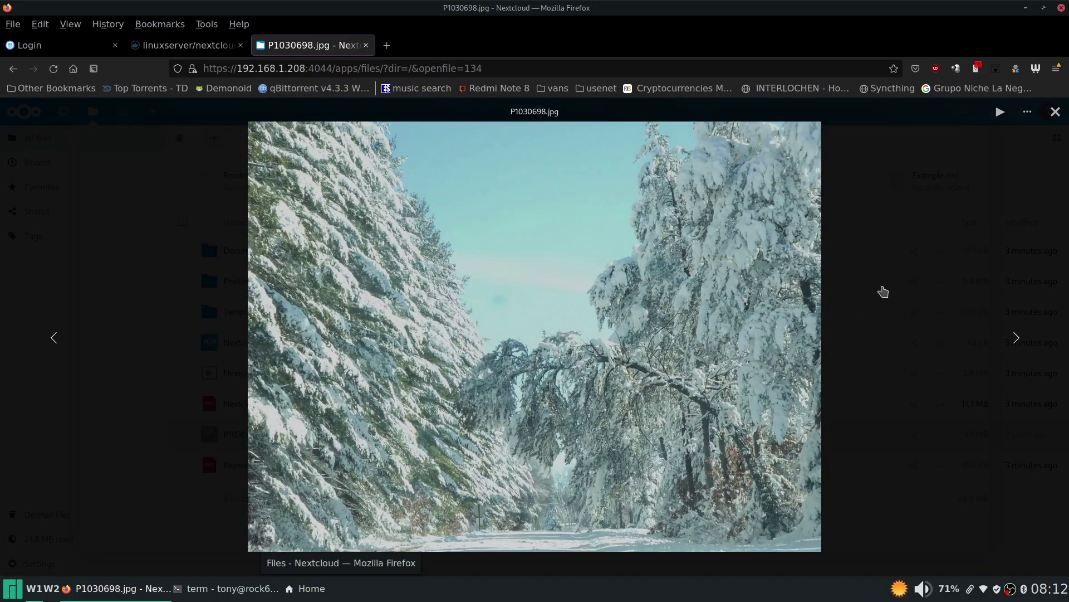
{"action": "left_click", "coordinate": [1055, 112]}
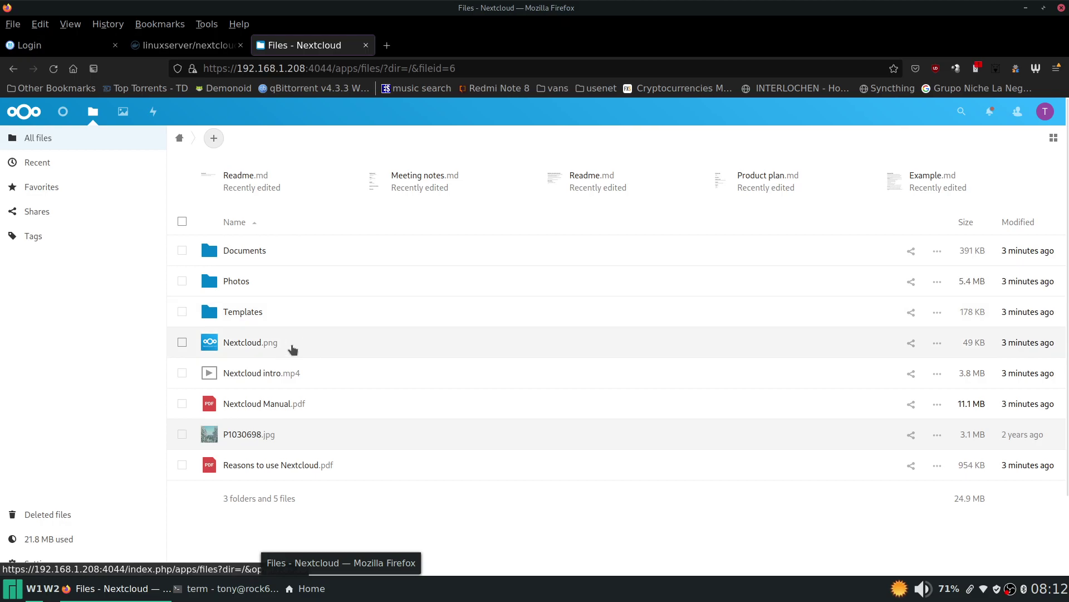
{"action": "scroll", "coordinate": [291, 348], "scroll_direction": "down", "scroll_amount": 3}
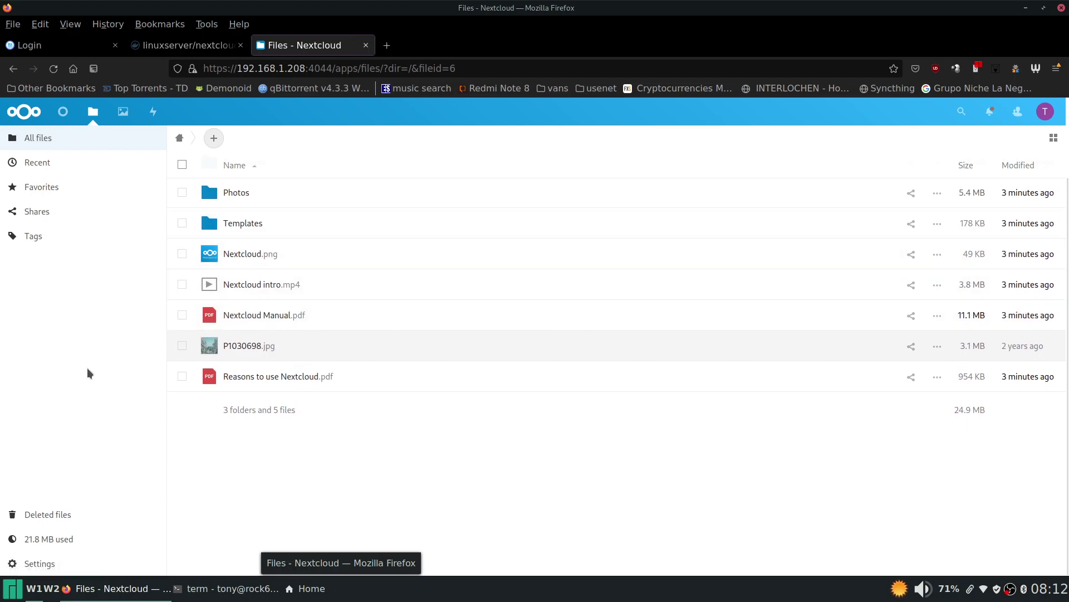
{"action": "left_click", "coordinate": [42, 565]}
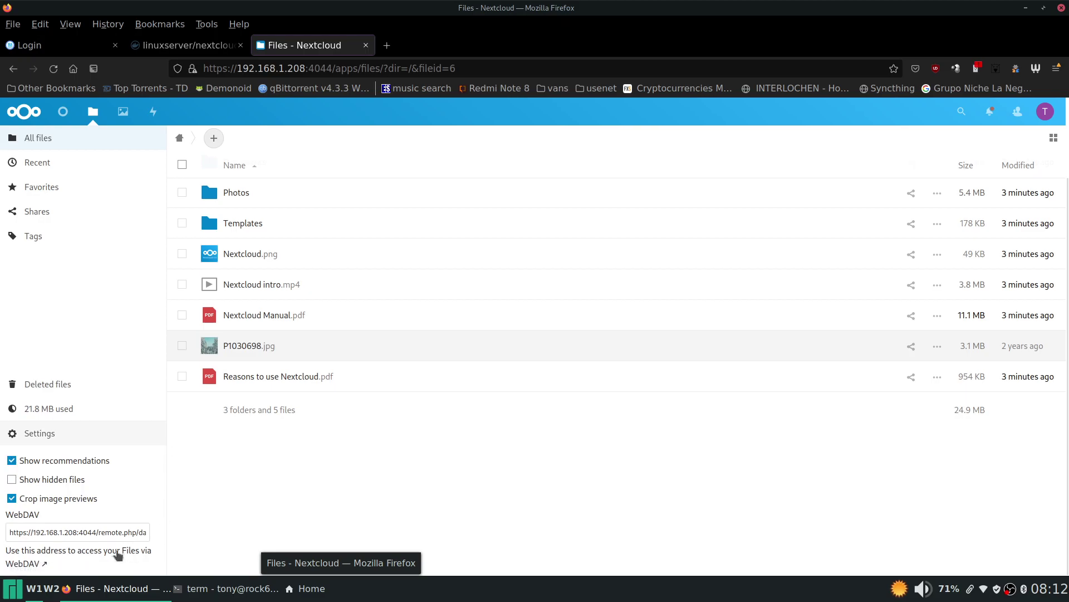
{"action": "left_click", "coordinate": [52, 525]}
{"action": "left_click", "coordinate": [51, 532]}
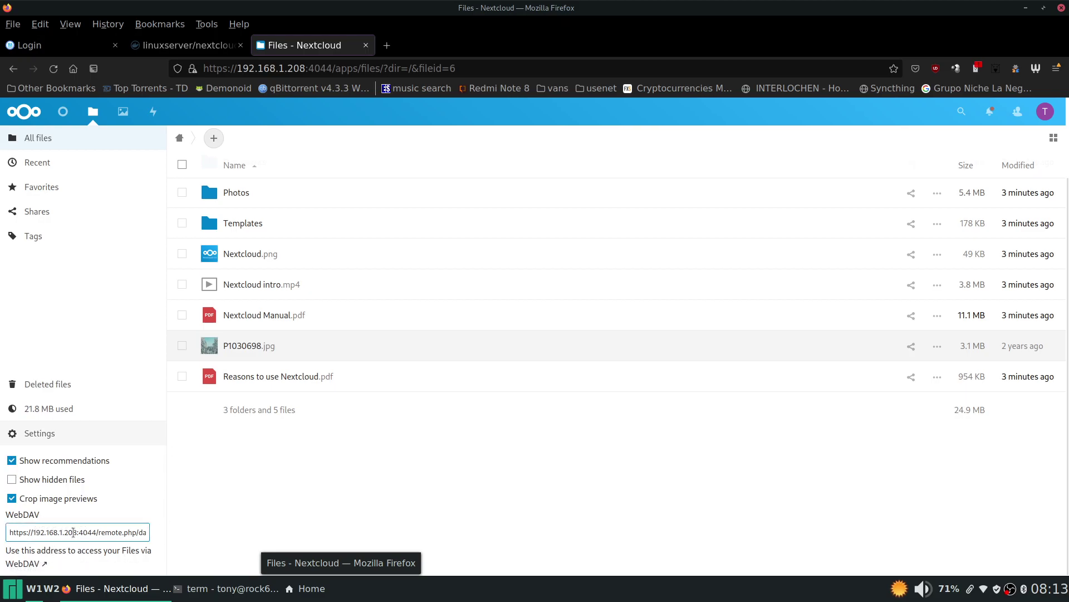
{"action": "left_click", "coordinate": [263, 512]}
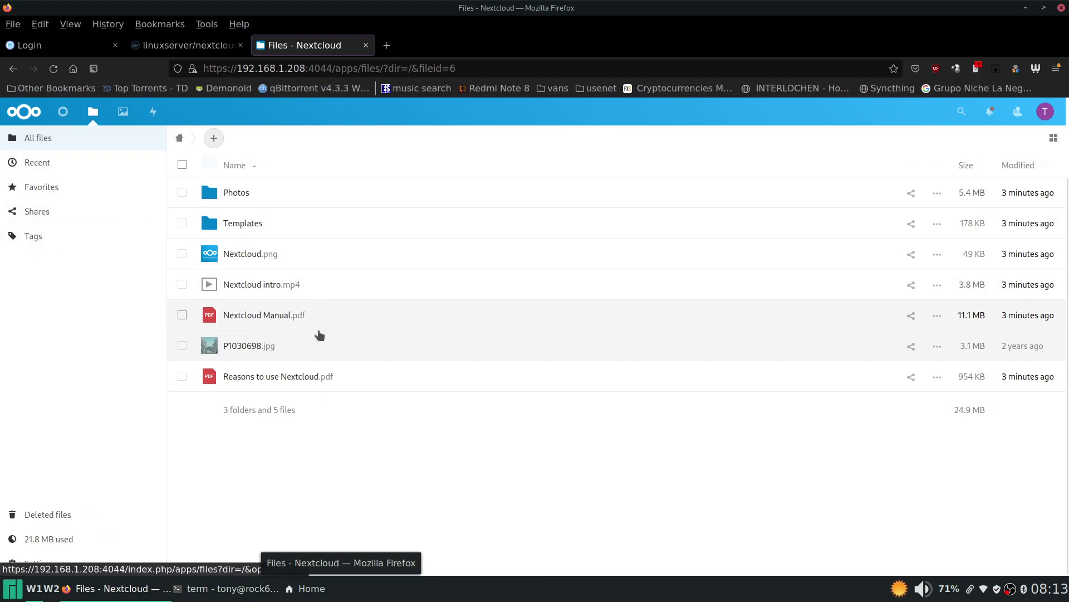
Try options from the Nextcloud Manual.pdf actions menu.
{"action": "right_click", "coordinate": [255, 314]}
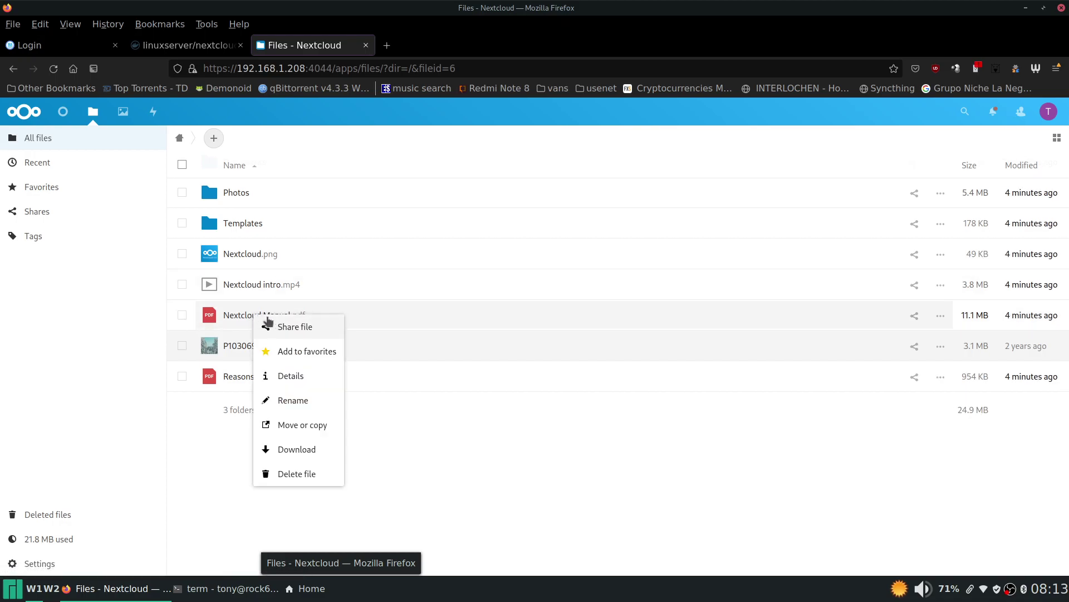
{"action": "left_click", "coordinate": [305, 375]}
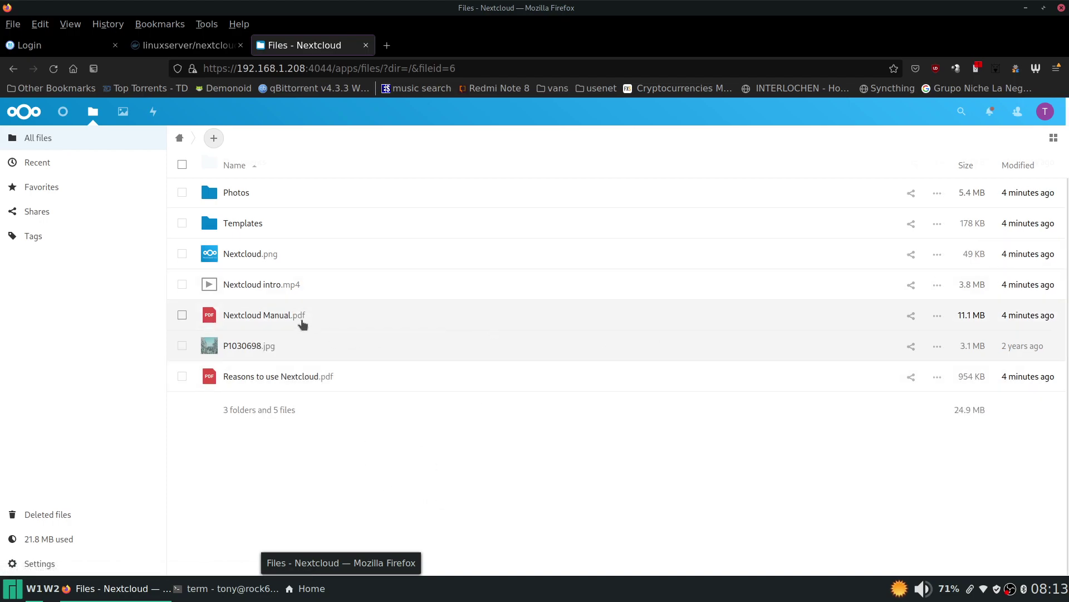
{"action": "right_click", "coordinate": [247, 283]}
{"action": "right_click", "coordinate": [220, 323]}
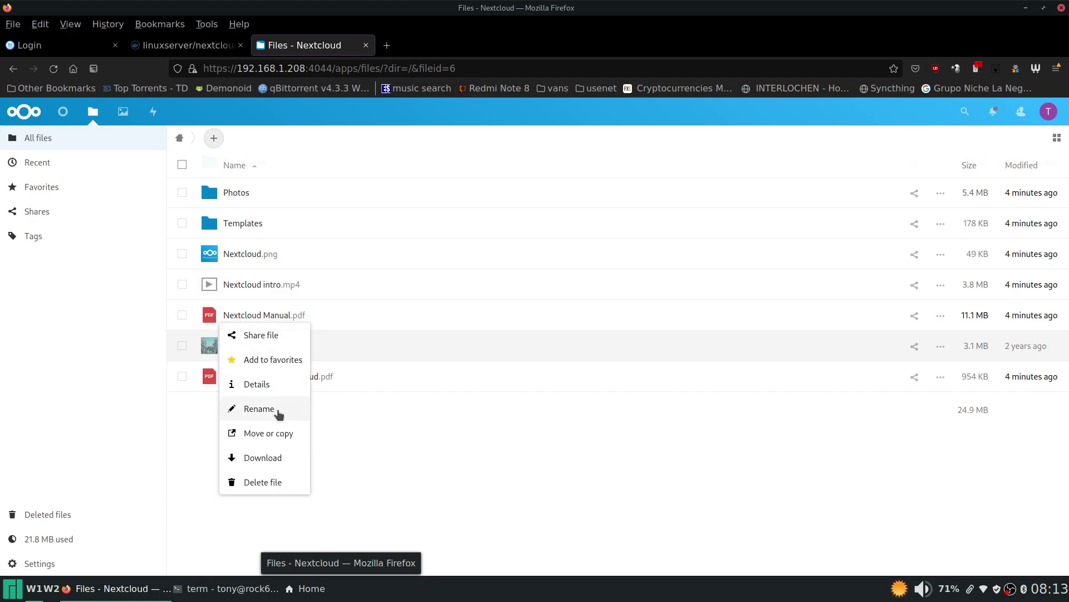
{"action": "left_click", "coordinate": [426, 404]}
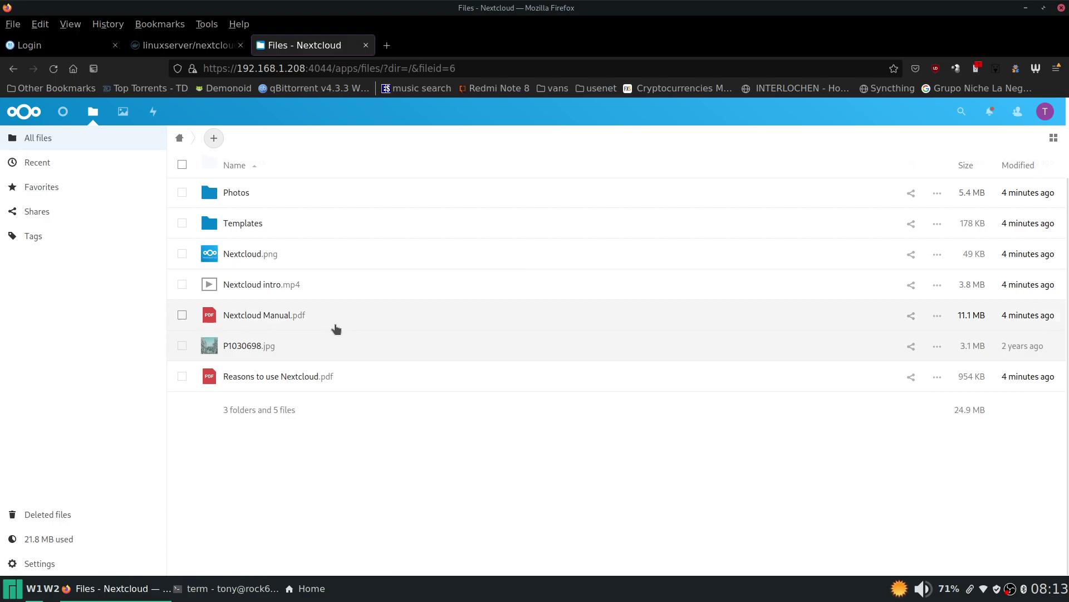
Open and cancel the move-to-folder dialog for P1030698.jpg, then show its details.
{"action": "right_click", "coordinate": [221, 347]}
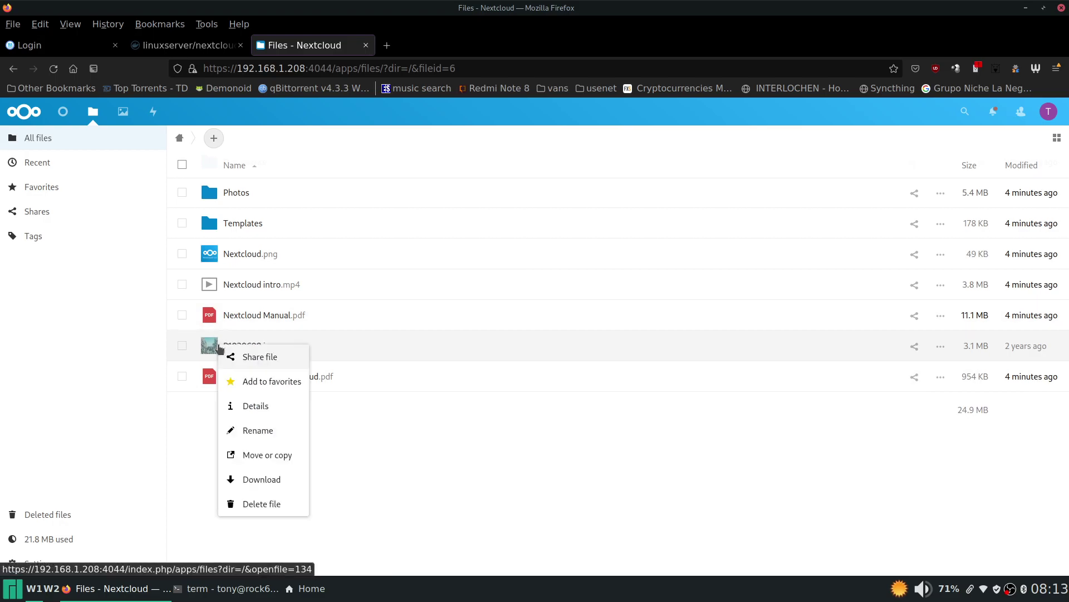
{"action": "left_click", "coordinate": [267, 455]}
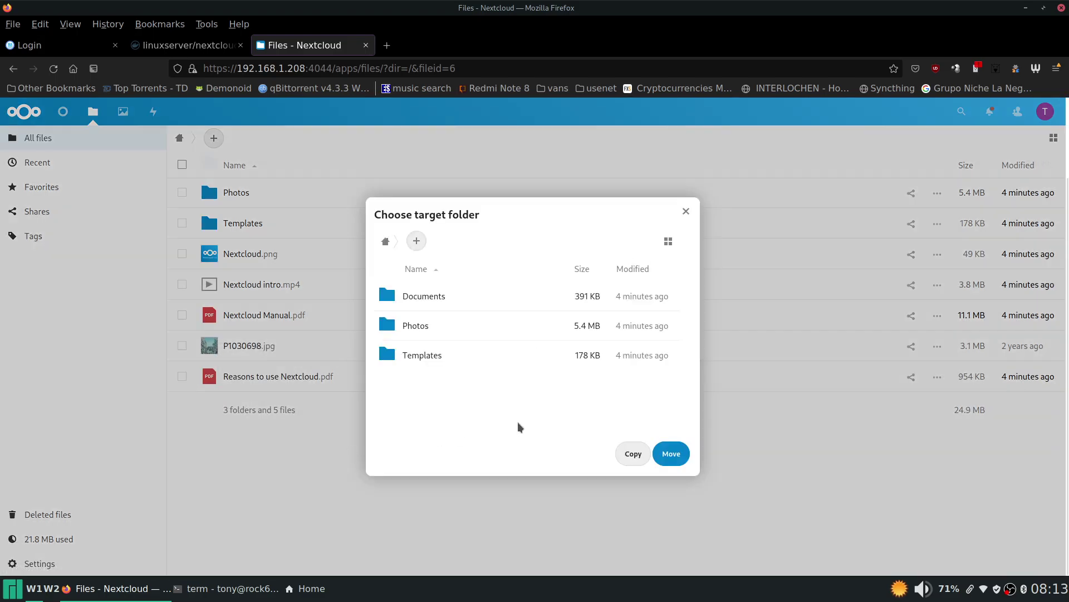
{"action": "left_click", "coordinate": [686, 211]}
{"action": "right_click", "coordinate": [248, 346]}
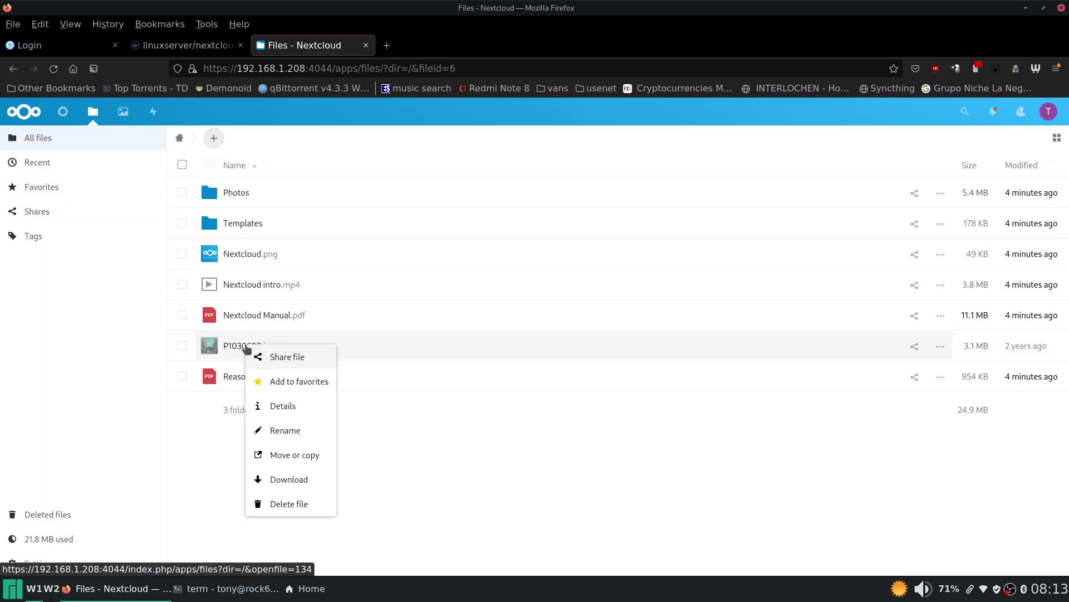
{"action": "left_click", "coordinate": [284, 406]}
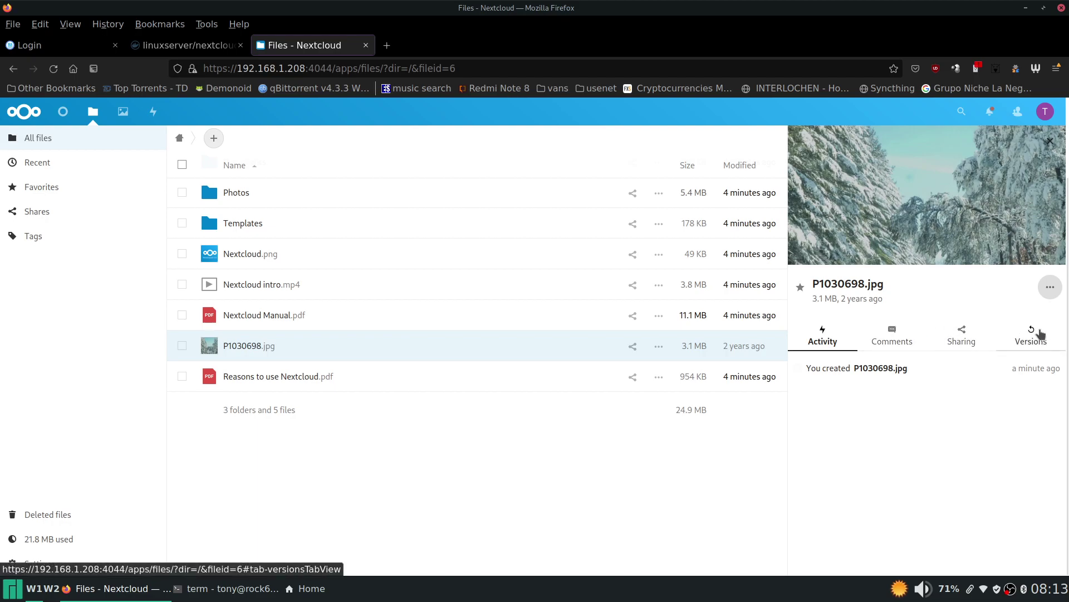
Favorite P1030698.jpg, unfavorite it from the Favorites view, then open its Share file options.
{"action": "right_click", "coordinate": [256, 348]}
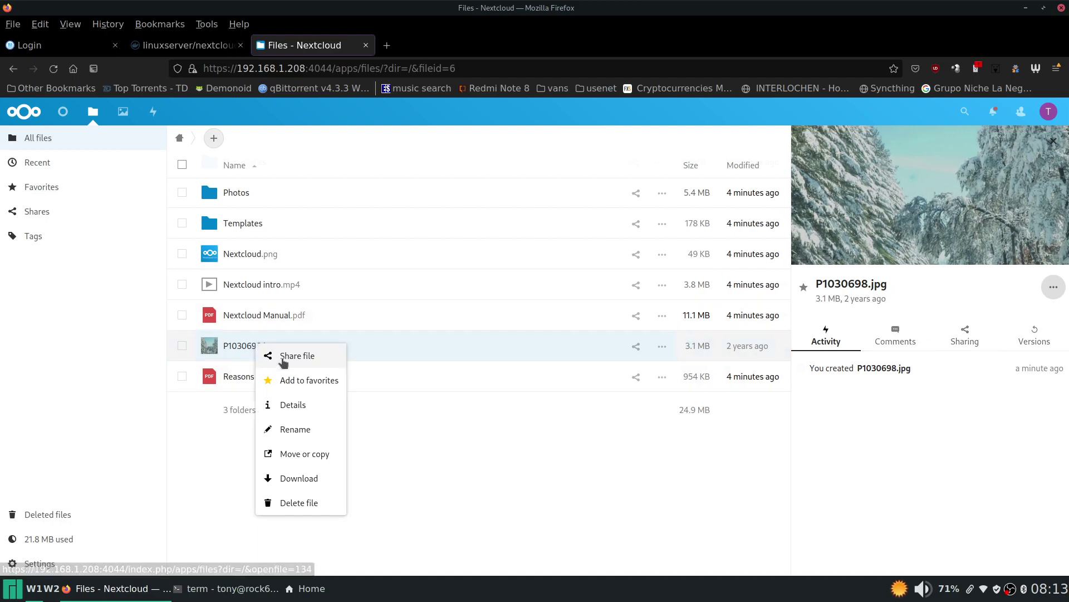
{"action": "key", "text": "Escape"}
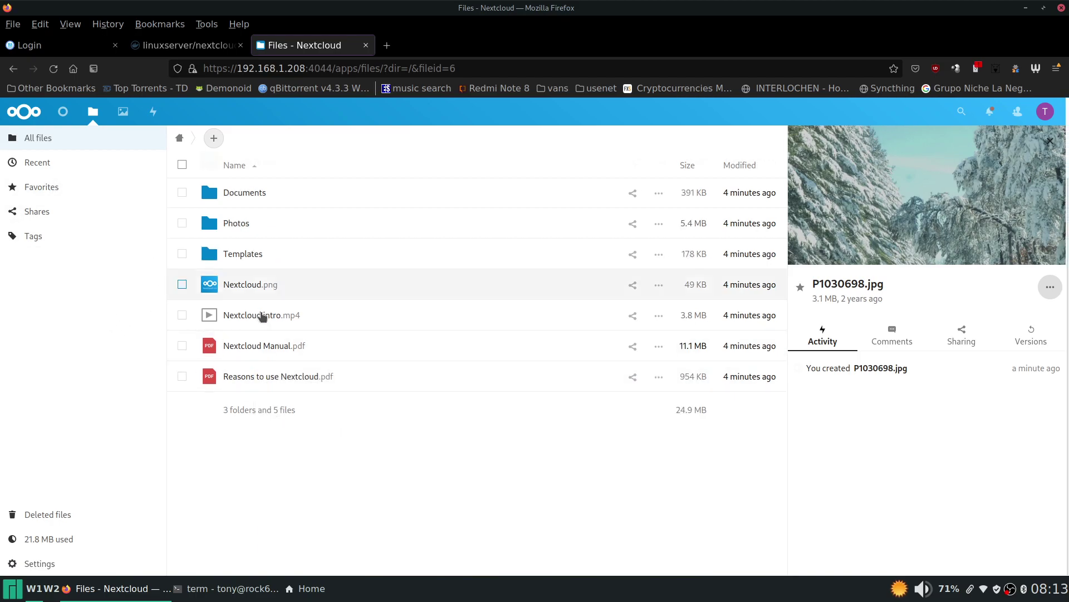
{"action": "left_click", "coordinate": [41, 188]}
{"action": "right_click", "coordinate": [223, 183]}
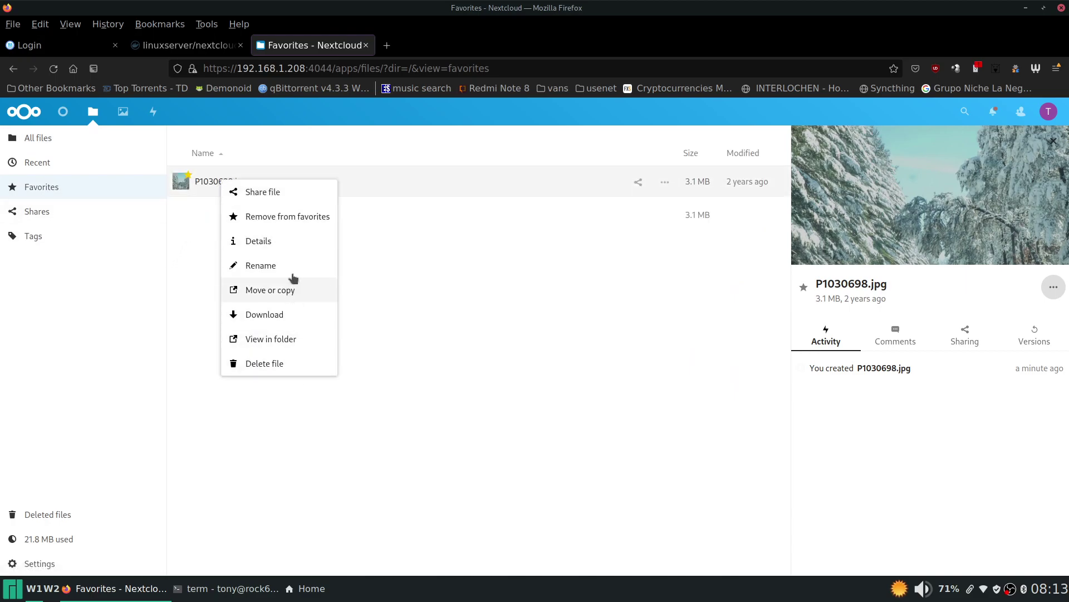
{"action": "left_click", "coordinate": [291, 219]}
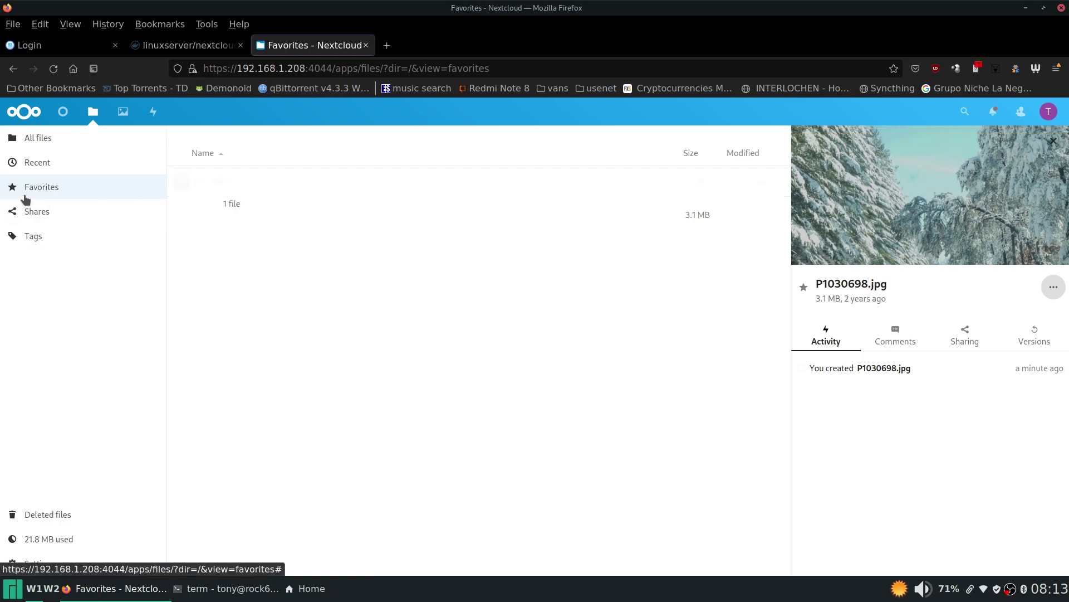
{"action": "left_click", "coordinate": [39, 138]}
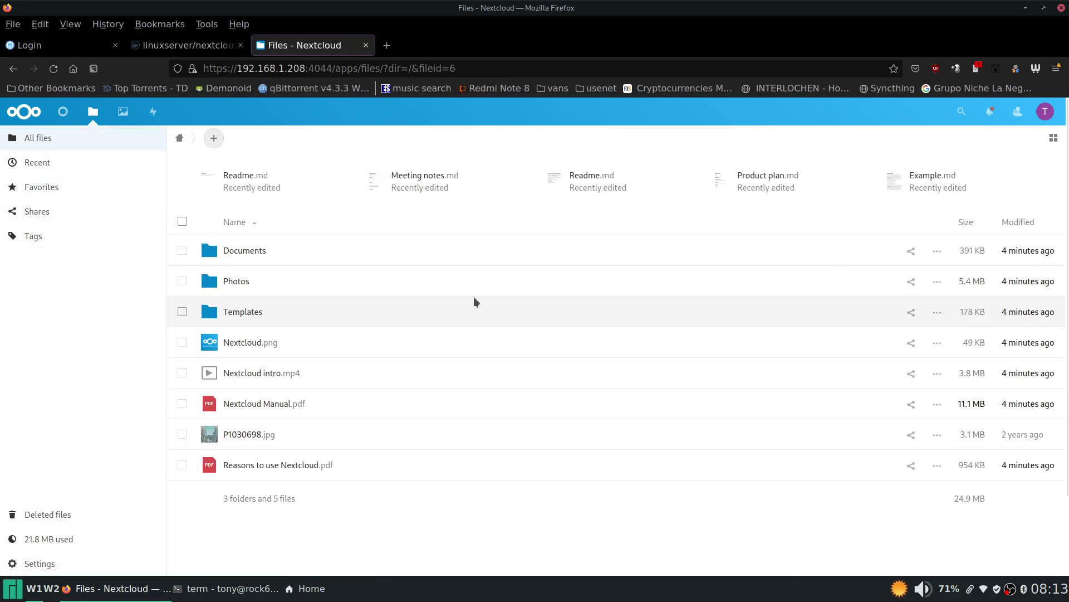
{"action": "right_click", "coordinate": [239, 442]}
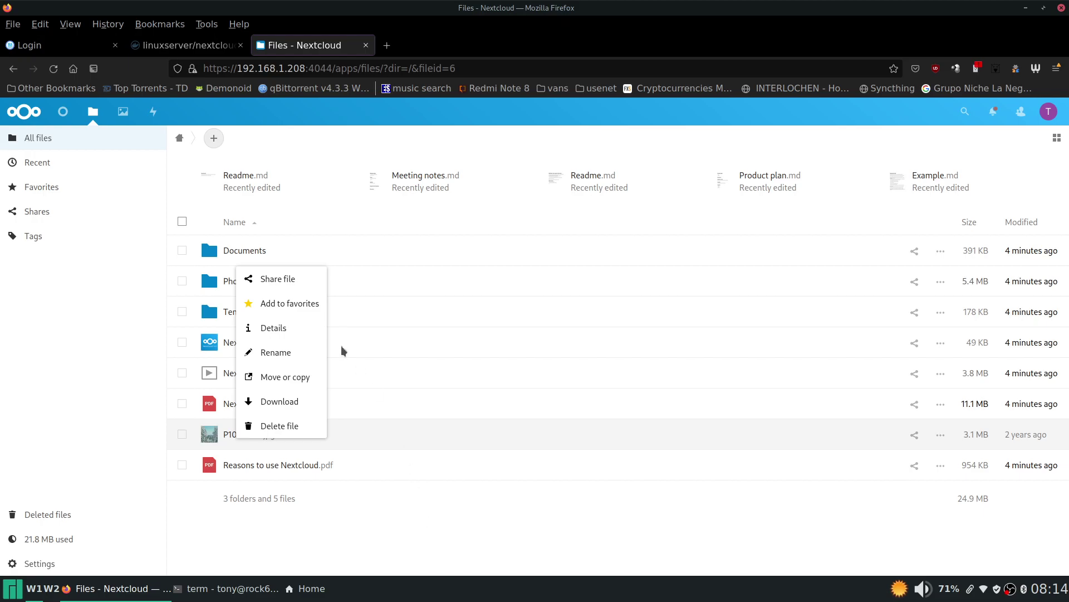
{"action": "left_click", "coordinate": [281, 278]}
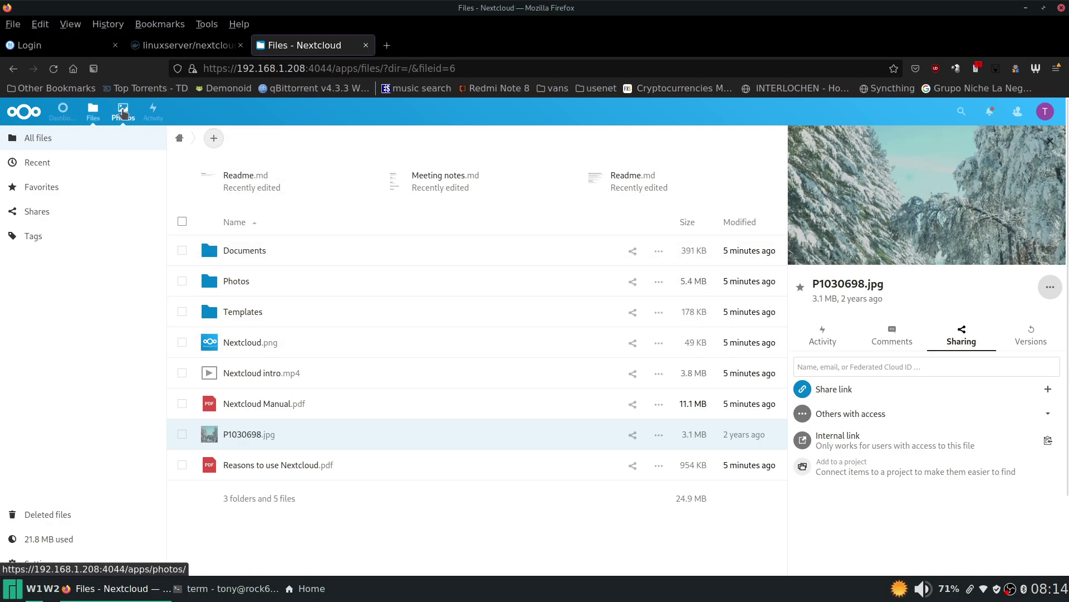
Scroll through the Photos gallery and close the Apps - Nextcloud tab.
{"action": "left_click", "coordinate": [123, 115]}
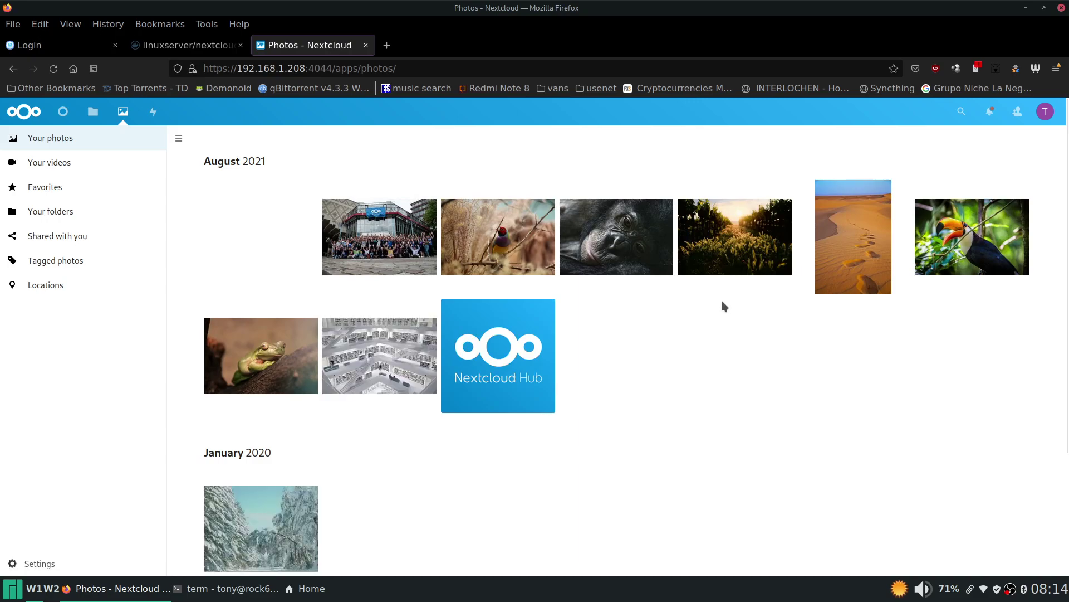
{"action": "scroll", "coordinate": [727, 302], "scroll_direction": "down", "scroll_amount": 3}
{"action": "scroll", "coordinate": [729, 303], "scroll_direction": "up", "scroll_amount": 3}
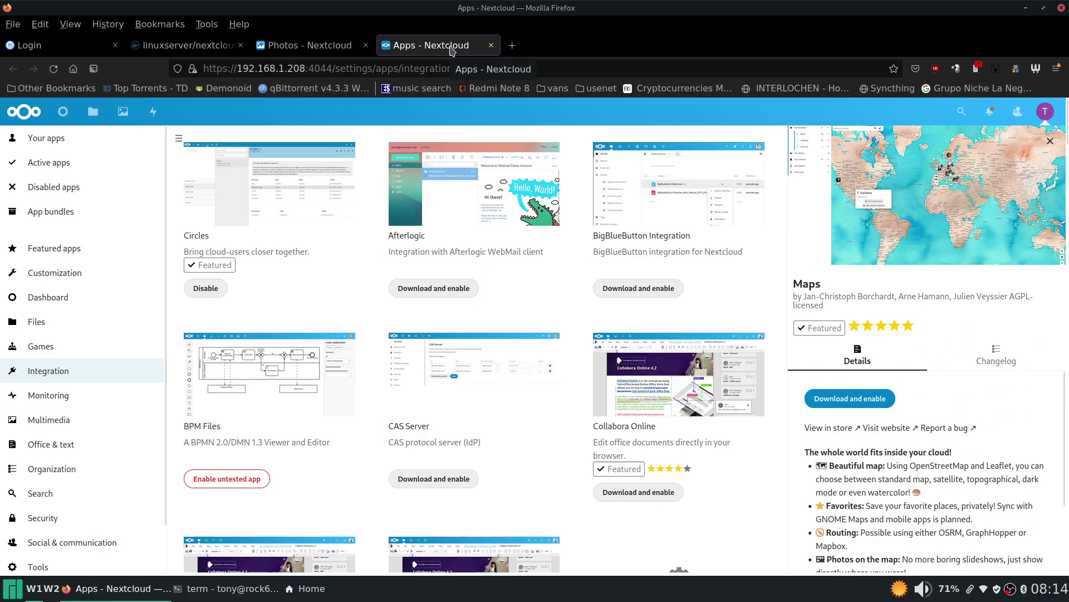
{"action": "middle_click", "coordinate": [433, 50]}
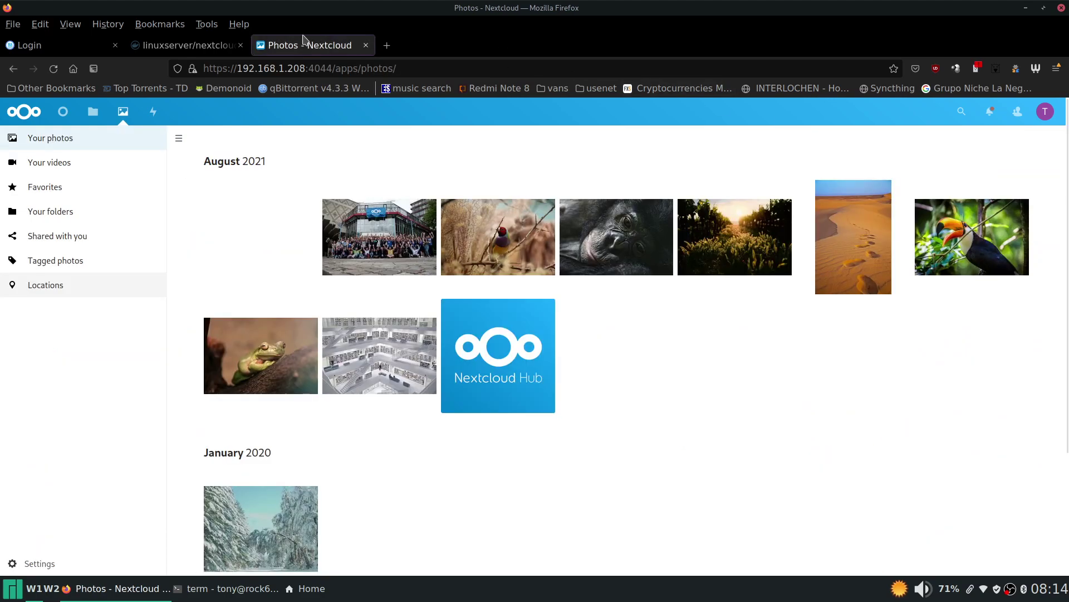
{"action": "left_click", "coordinate": [1047, 113]}
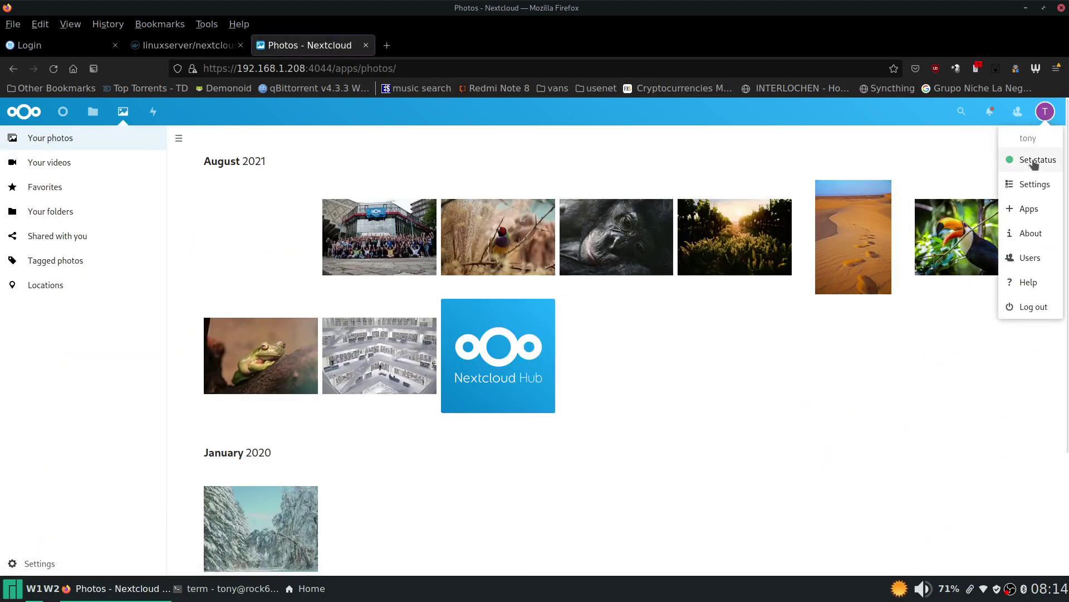
Go from personal Settings to Security and focus the current and new password fields.
{"action": "left_click", "coordinate": [1035, 184]}
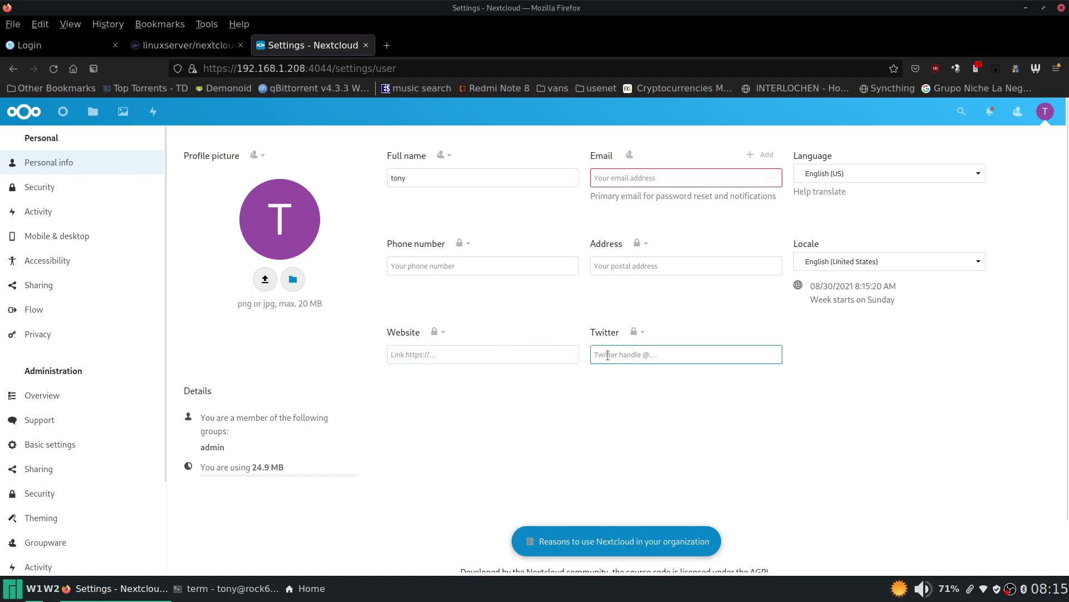
{"action": "scroll", "coordinate": [501, 361], "scroll_direction": "down", "scroll_amount": 2}
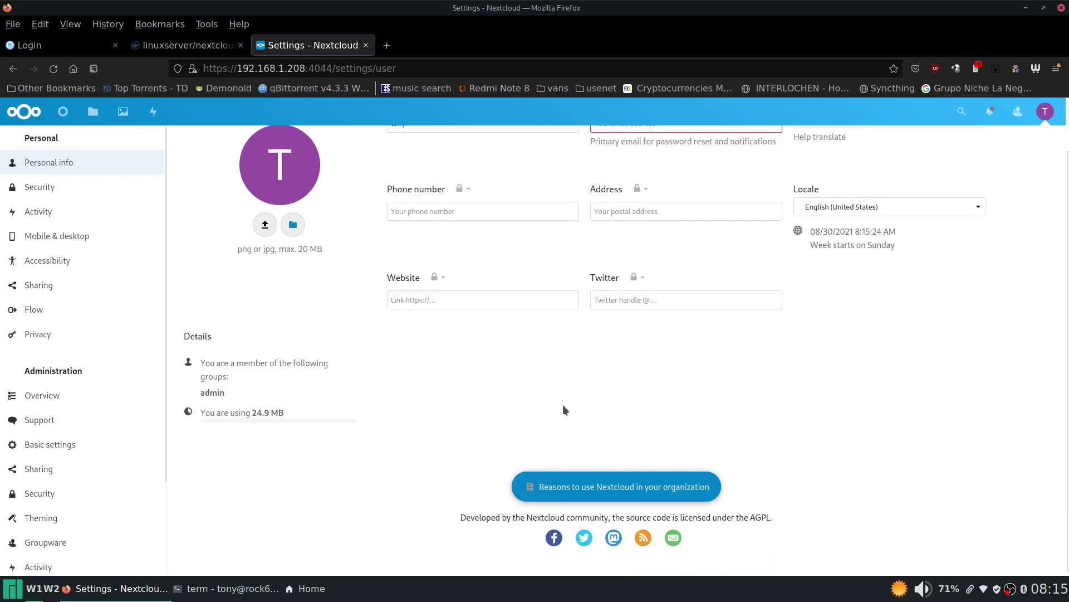
{"action": "scroll", "coordinate": [446, 383], "scroll_direction": "up", "scroll_amount": 2}
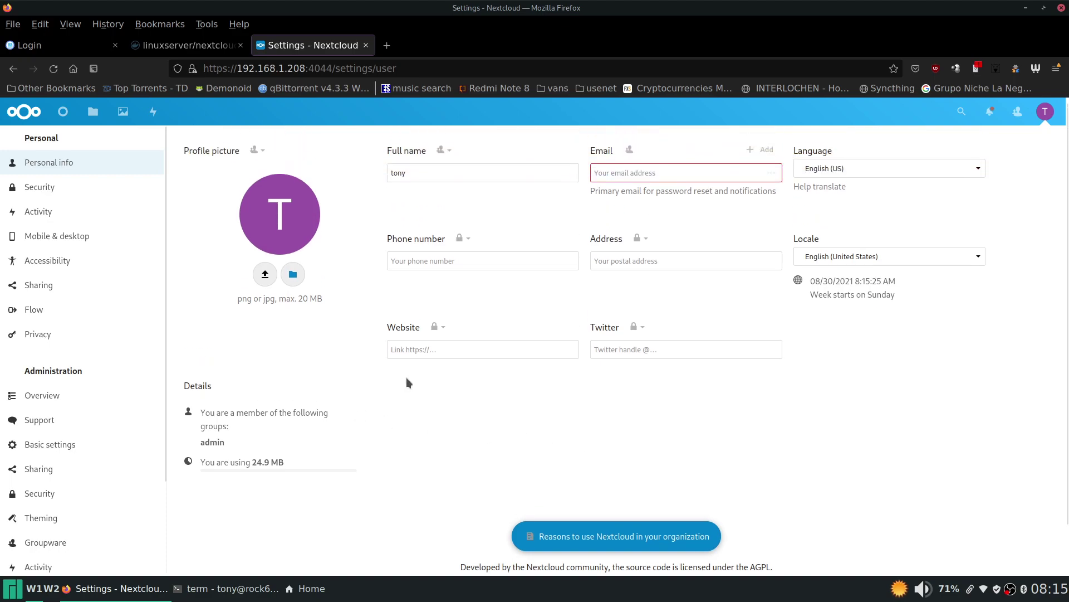
{"action": "left_click", "coordinate": [49, 190]}
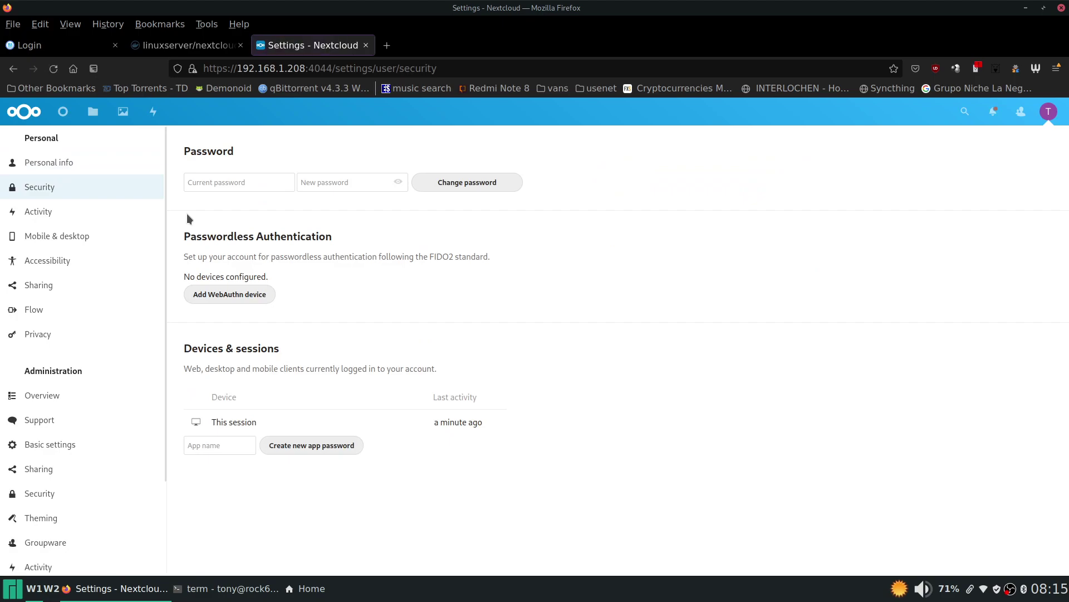
{"action": "left_click", "coordinate": [253, 183]}
{"action": "left_click", "coordinate": [349, 176]}
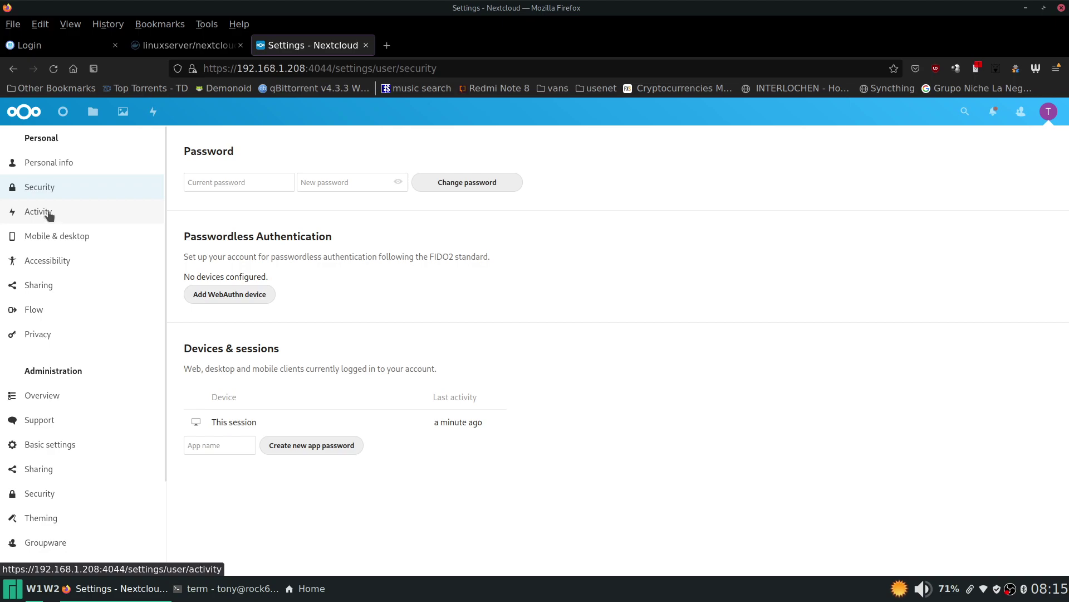
Scroll the Activity notification settings, then switch to Mobile & desktop settings.
{"action": "left_click", "coordinate": [48, 214]}
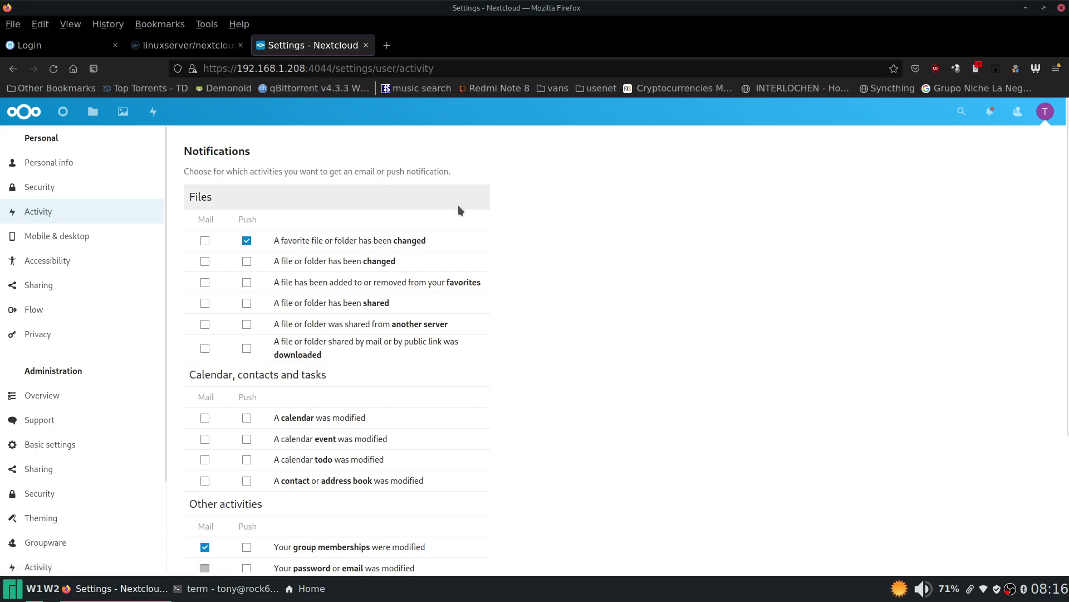
{"action": "scroll", "coordinate": [449, 206], "scroll_direction": "down", "scroll_amount": 3}
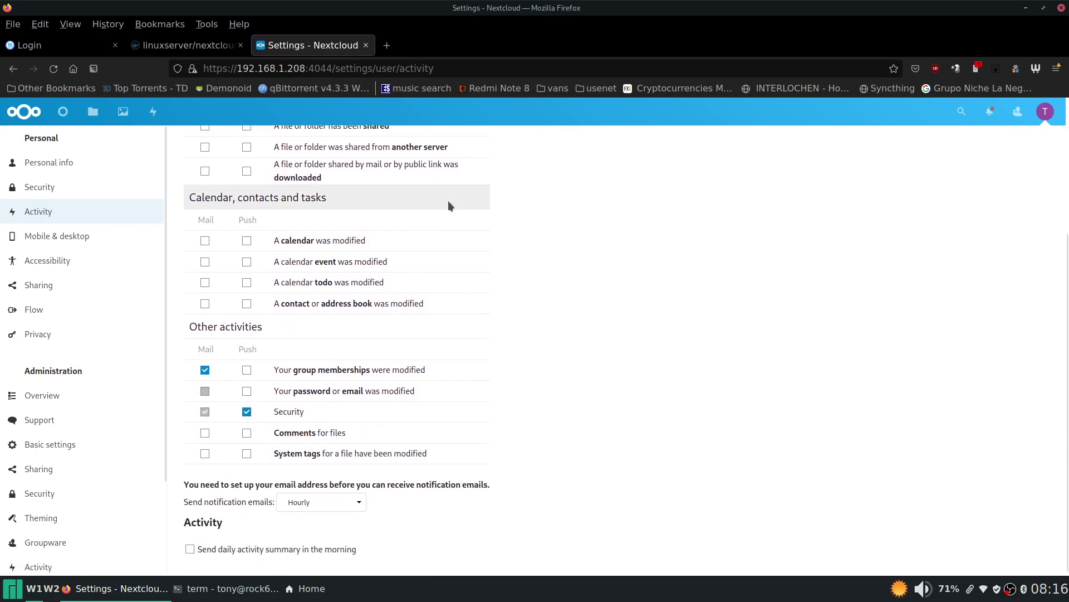
{"action": "scroll", "coordinate": [449, 206], "scroll_direction": "up", "scroll_amount": 3}
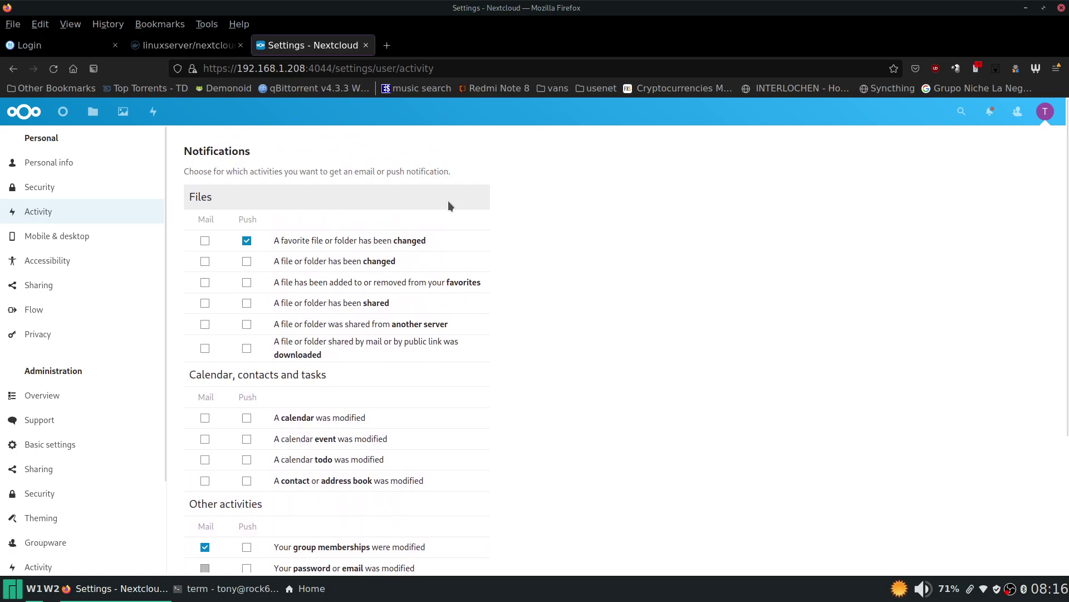
{"action": "left_click", "coordinate": [70, 237]}
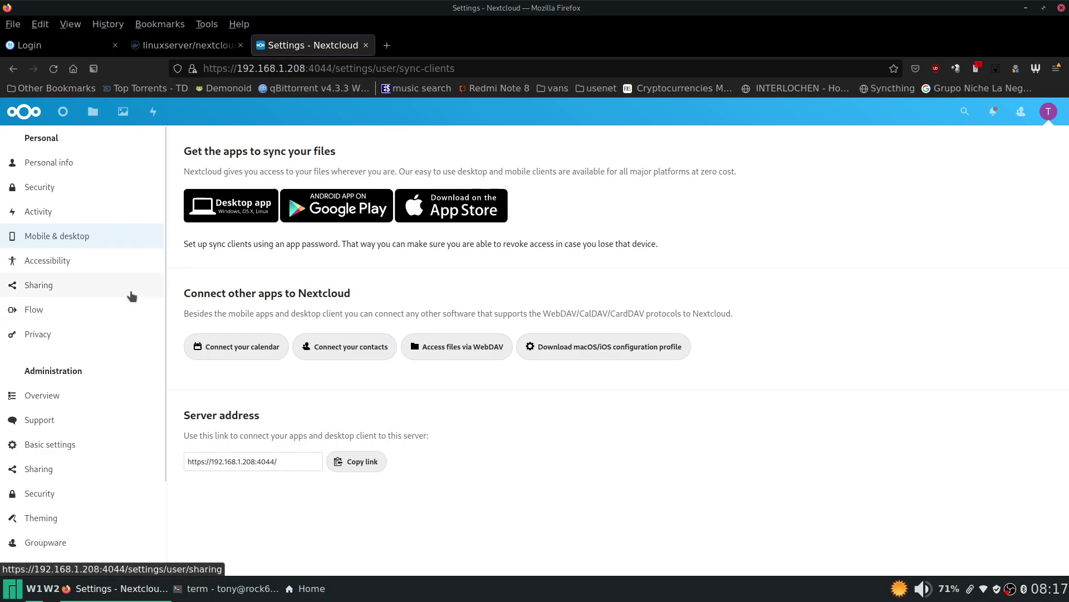
Enable the dark theme under Accessibility, then go to personal Sharing settings.
{"action": "left_click", "coordinate": [55, 262]}
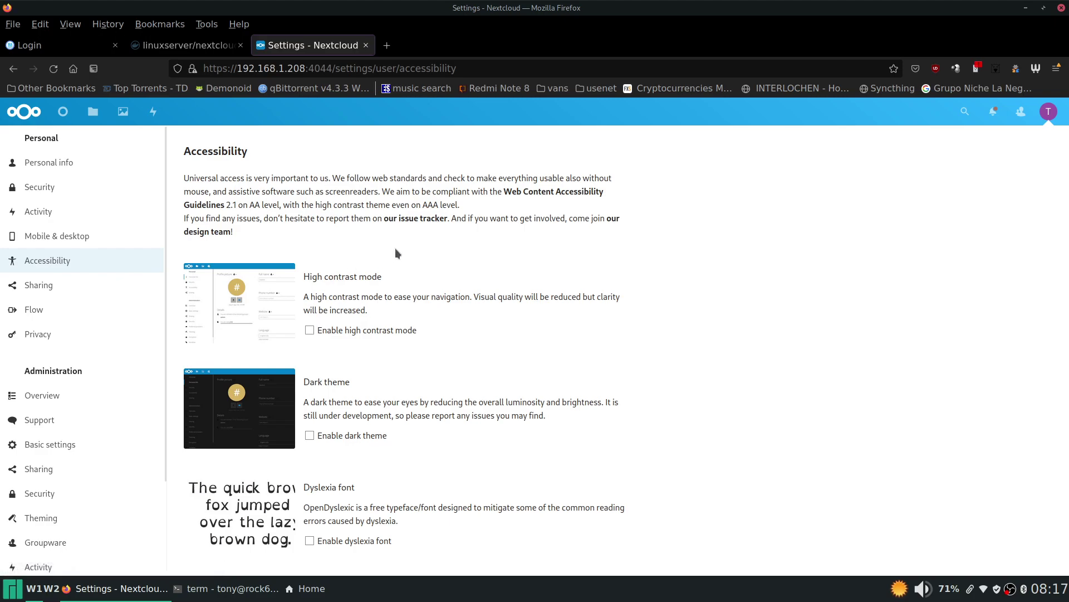
{"action": "left_click", "coordinate": [309, 436]}
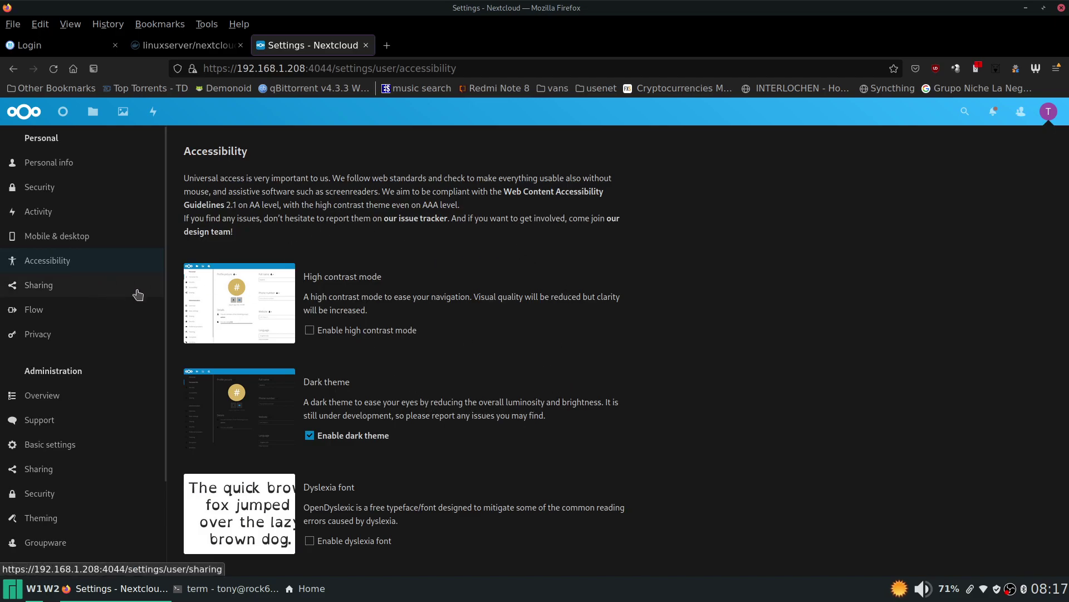
{"action": "left_click", "coordinate": [96, 296]}
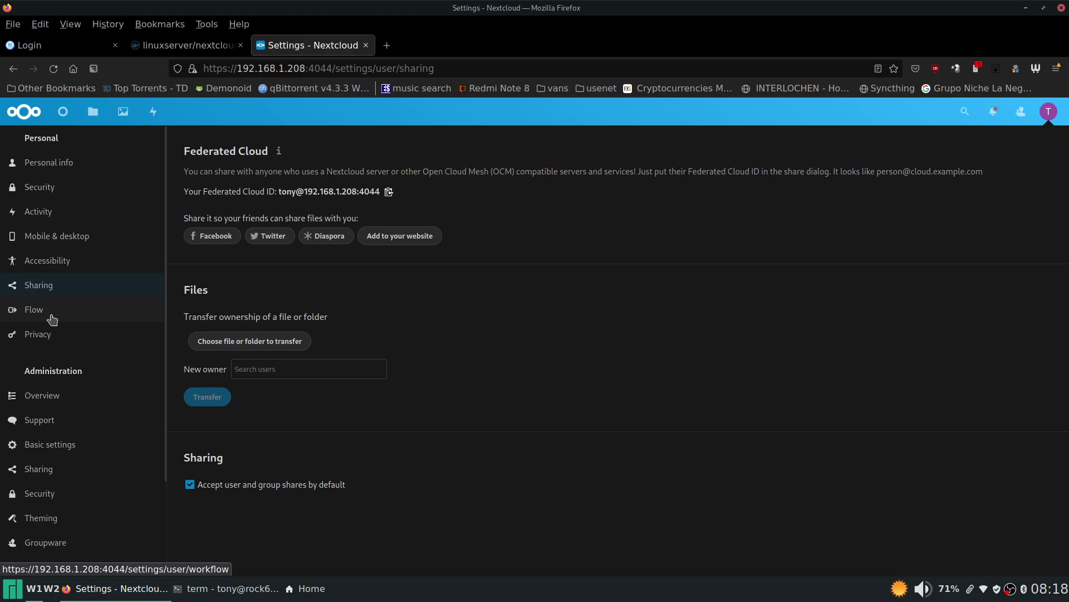
Visit the Flow and Privacy settings, then go to the administration Overview.
{"action": "left_click", "coordinate": [84, 320]}
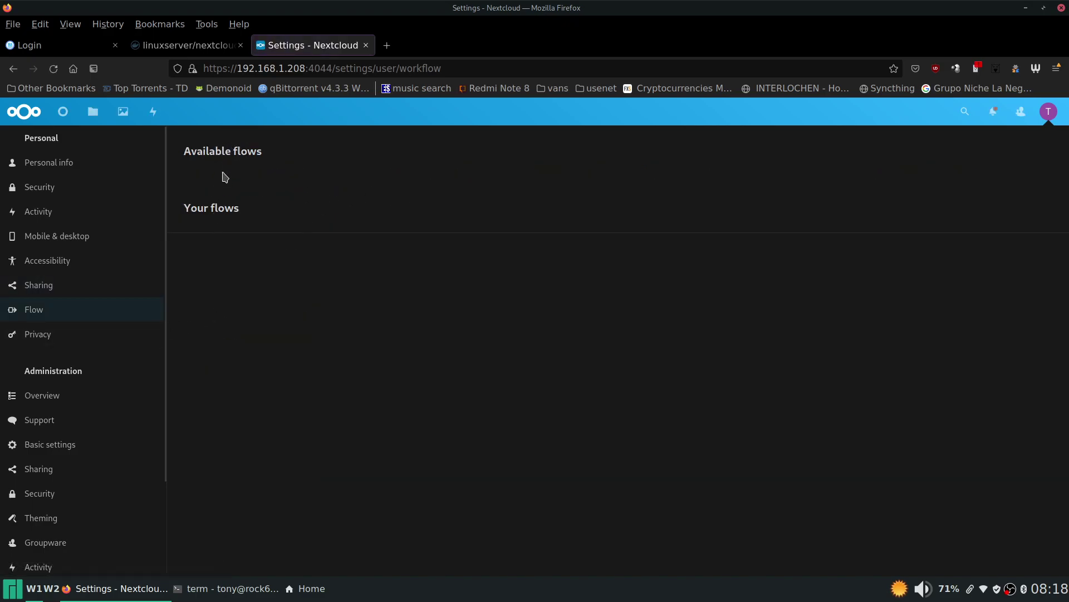
{"action": "left_click", "coordinate": [74, 334]}
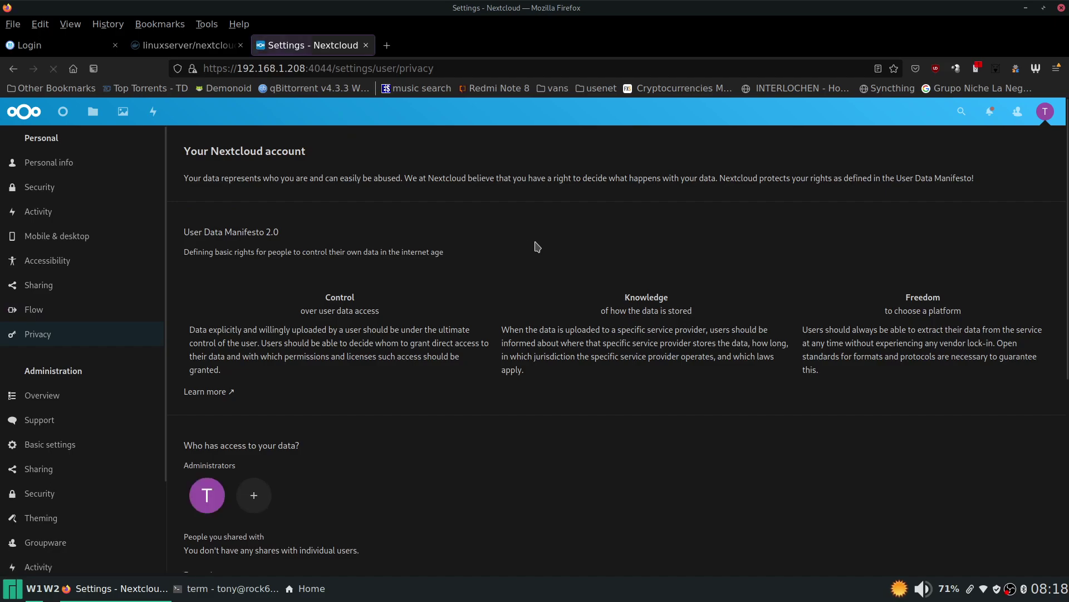
{"action": "scroll", "coordinate": [537, 247], "scroll_direction": "down", "scroll_amount": 5}
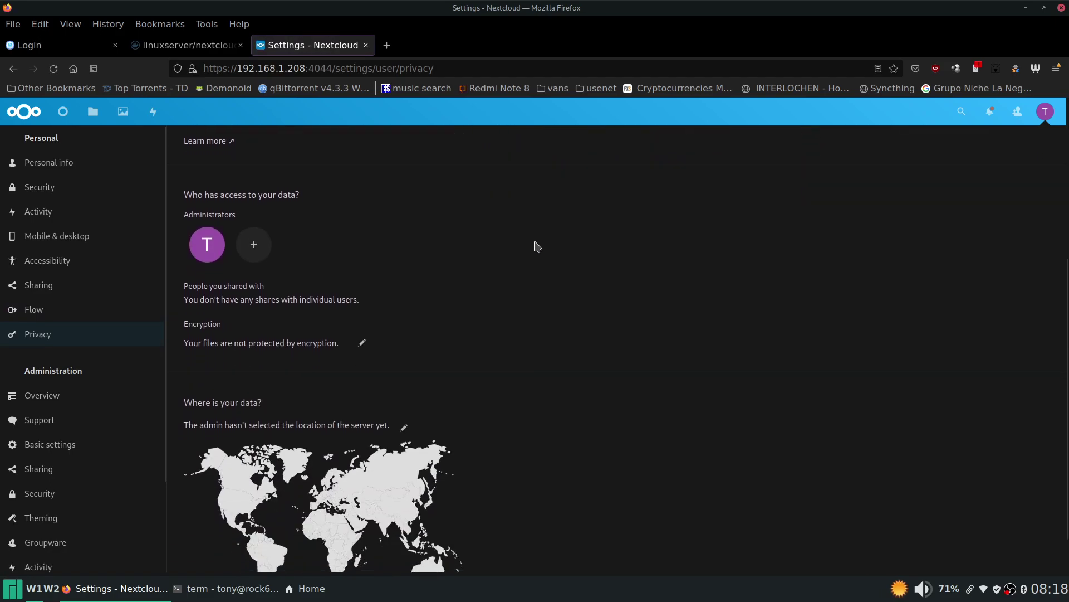
{"action": "scroll", "coordinate": [537, 247], "scroll_direction": "down", "scroll_amount": 1}
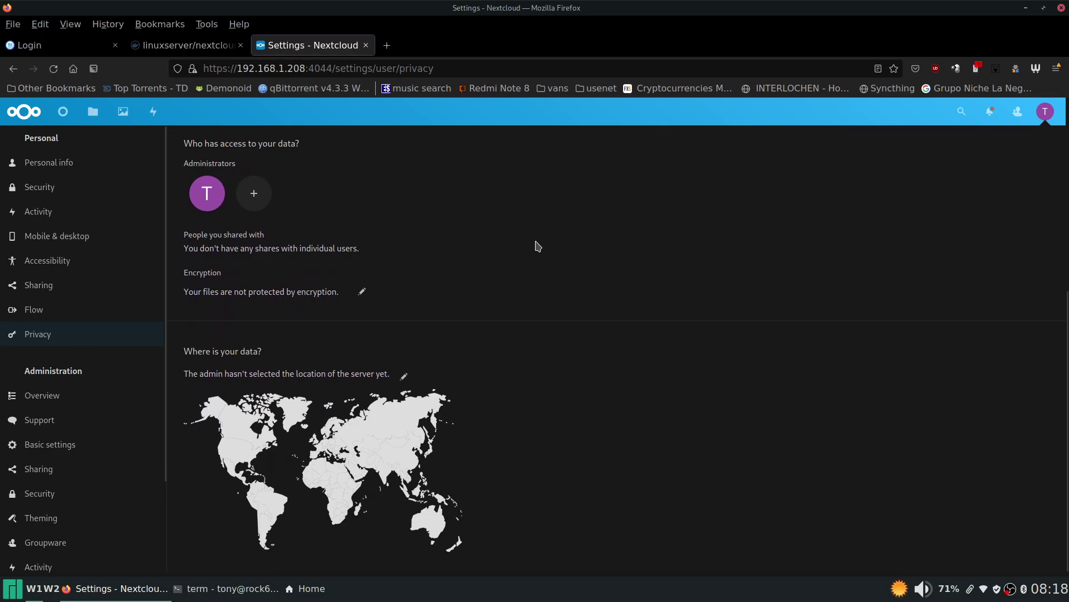
{"action": "scroll", "coordinate": [536, 245], "scroll_direction": "up", "scroll_amount": 2}
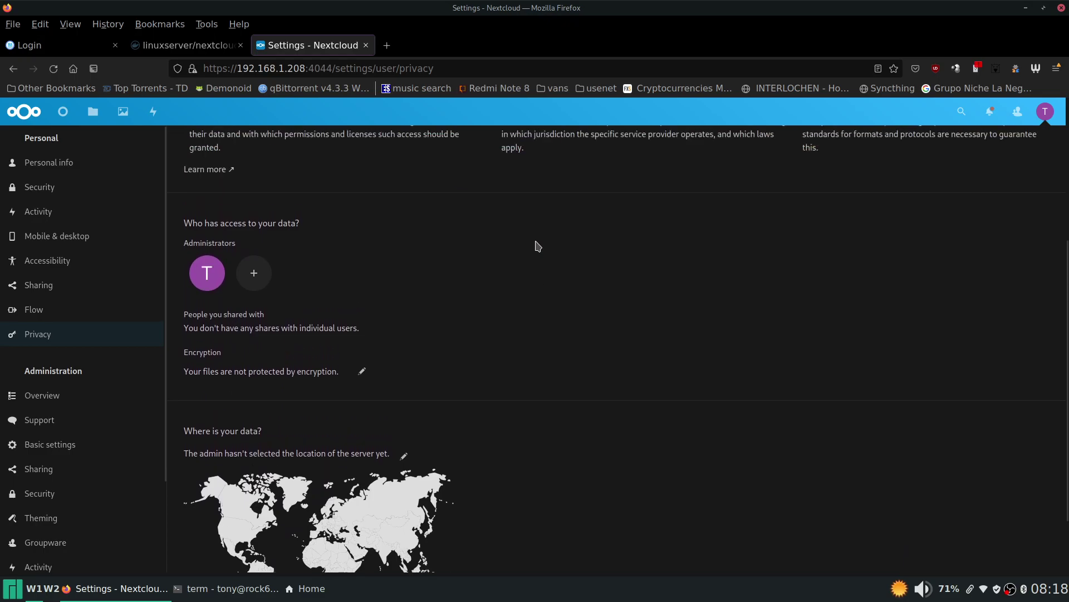
{"action": "scroll", "coordinate": [53, 344], "scroll_direction": "down", "scroll_amount": 3}
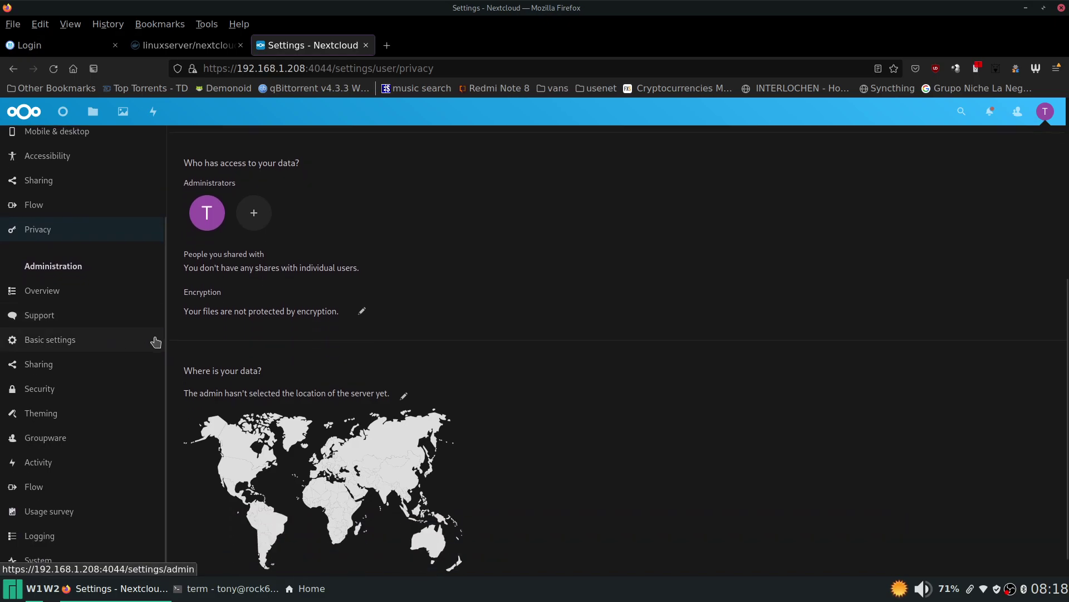
{"action": "scroll", "coordinate": [89, 241], "scroll_direction": "up", "scroll_amount": 5}
{"action": "scroll", "coordinate": [57, 238], "scroll_direction": "up", "scroll_amount": 4}
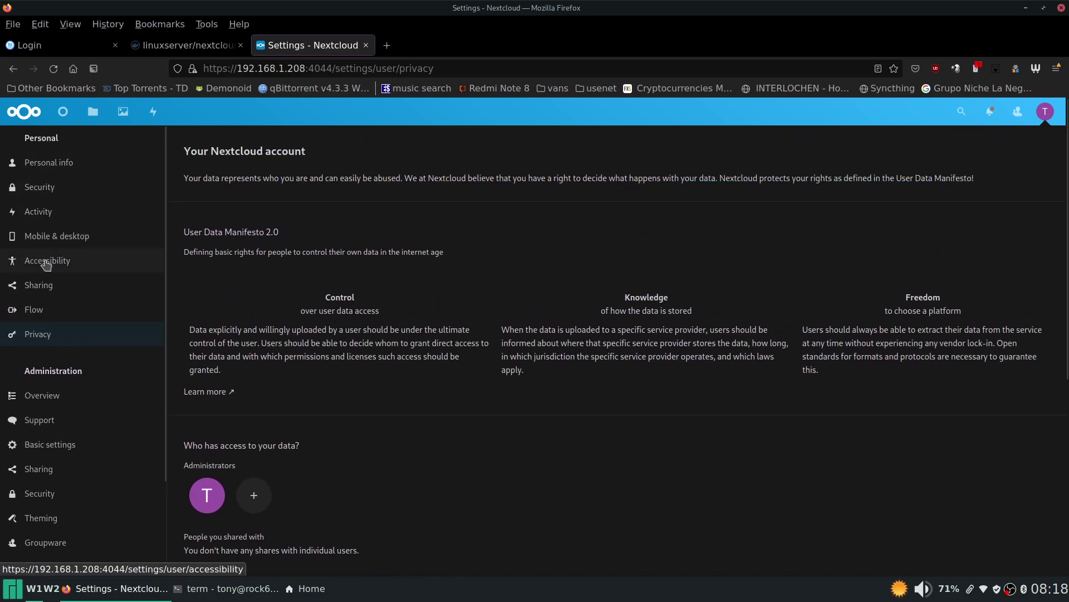
{"action": "scroll", "coordinate": [105, 305], "scroll_direction": "down", "scroll_amount": 3}
{"action": "left_click", "coordinate": [60, 291]}
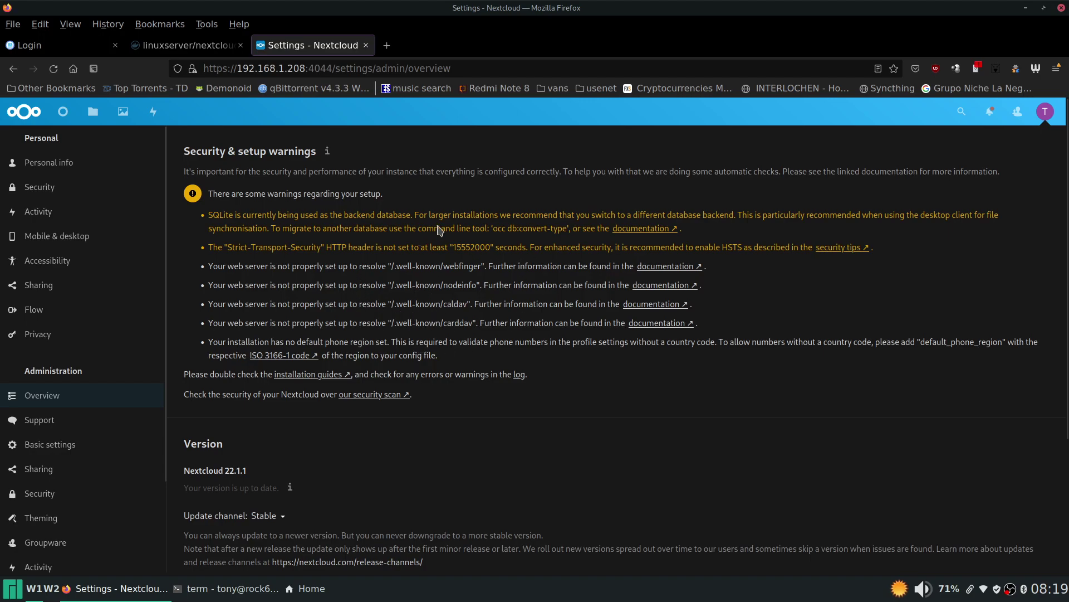
Scroll down the Overview page past the setup warnings to the version 22.1.1 section.
{"action": "scroll", "coordinate": [597, 295], "scroll_direction": "down", "scroll_amount": 2}
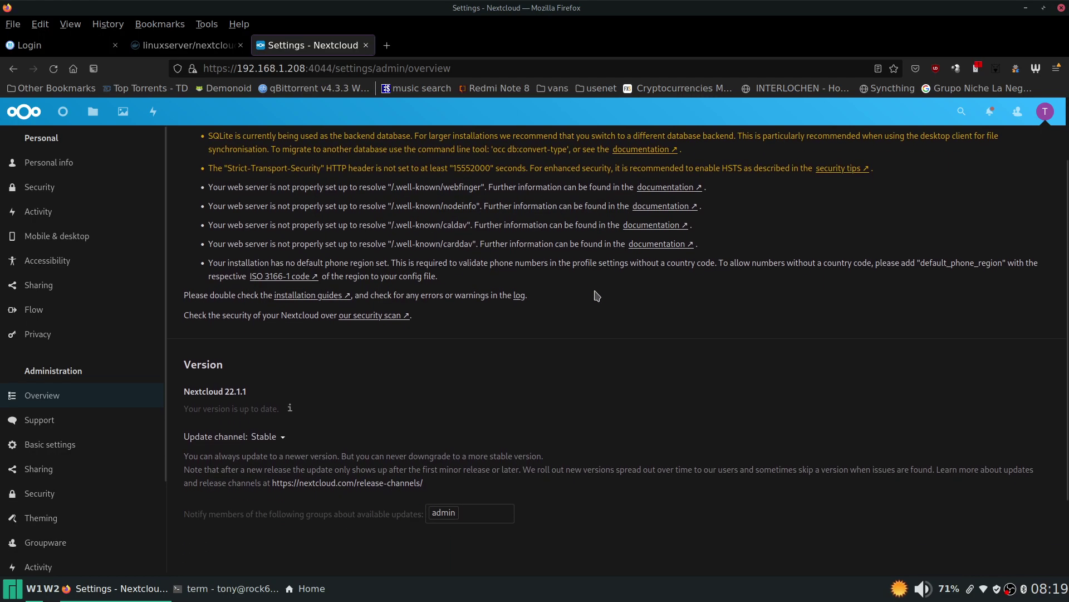
{"action": "scroll", "coordinate": [597, 295], "scroll_direction": "down", "scroll_amount": 2}
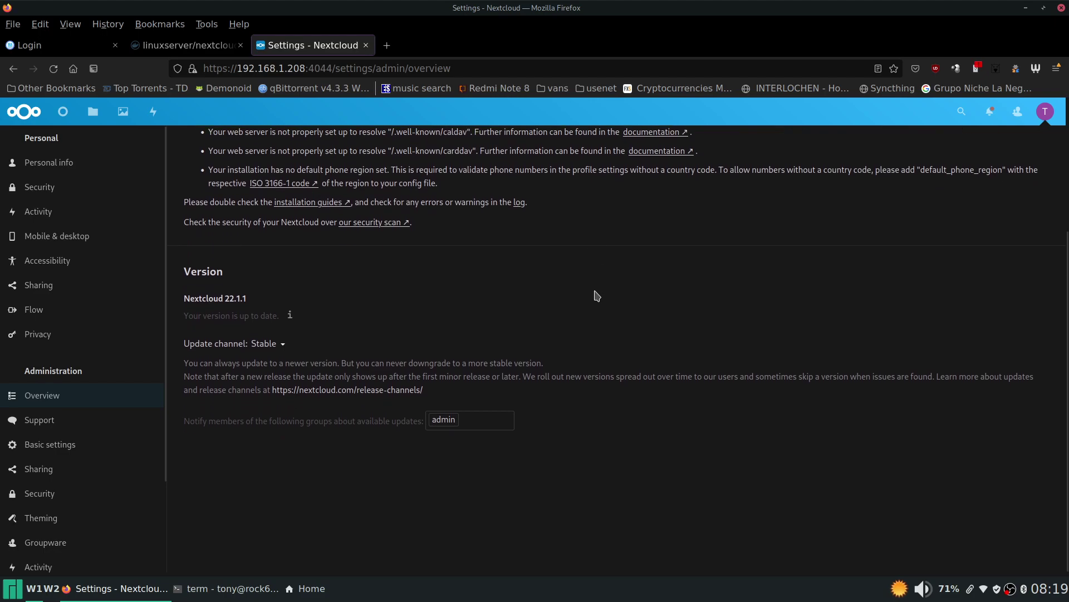
Open the Support admin page and scroll its community support and subscription information.
{"action": "left_click", "coordinate": [65, 424]}
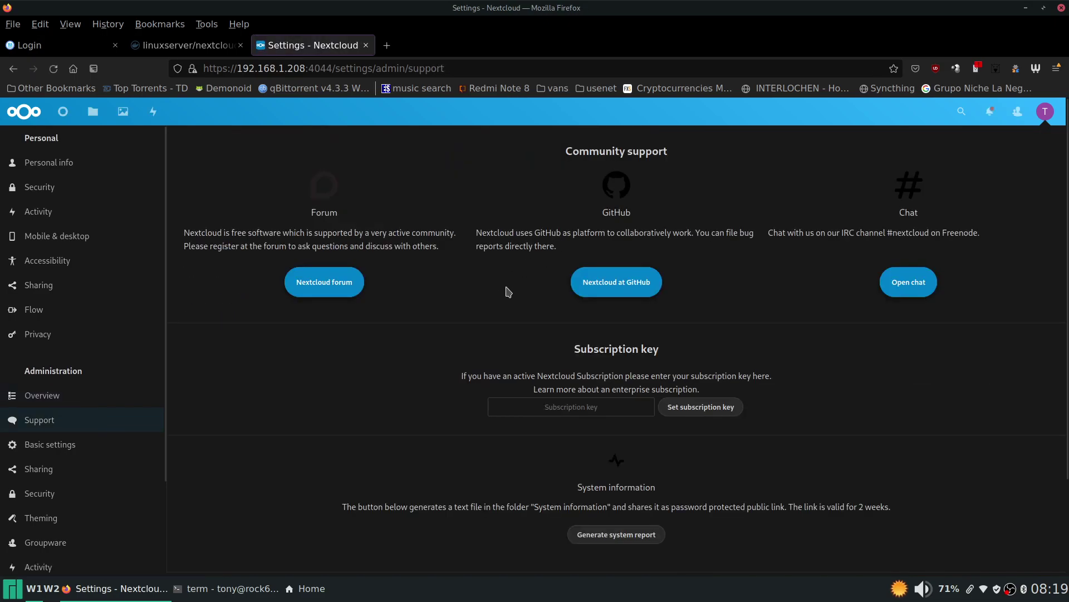
{"action": "scroll", "coordinate": [479, 284], "scroll_direction": "down", "scroll_amount": 3}
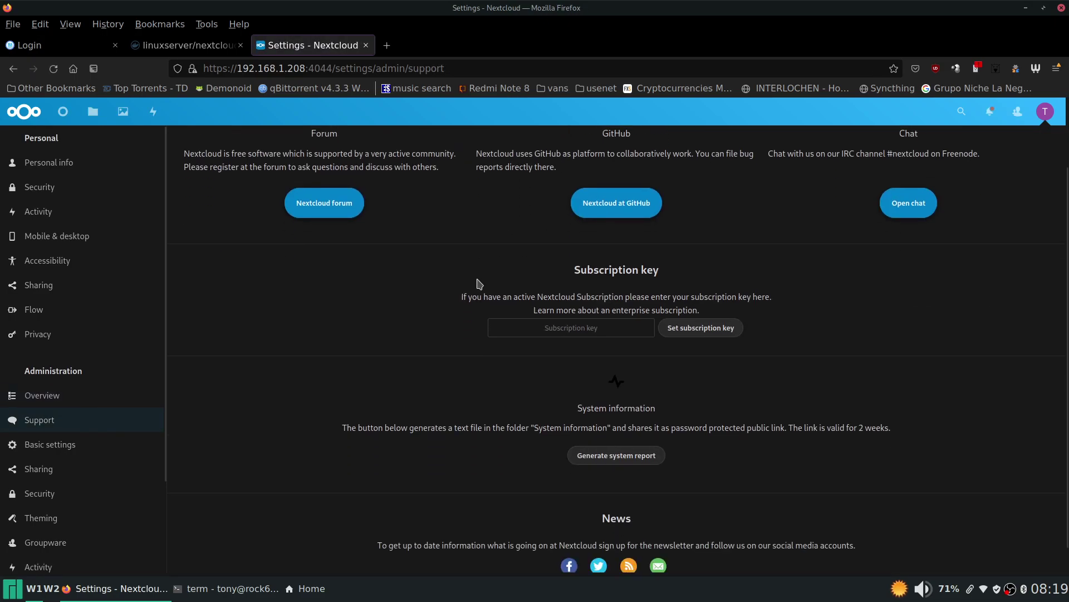
{"action": "scroll", "coordinate": [479, 285], "scroll_direction": "up", "scroll_amount": 3}
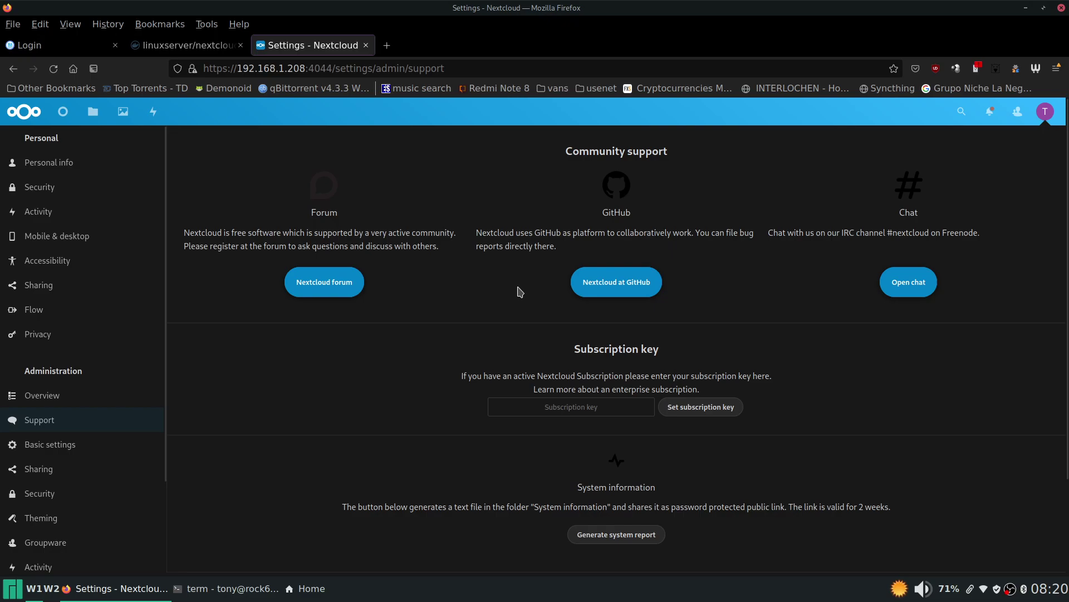
Review the Basic settings page's background jobs and email server options.
{"action": "left_click", "coordinate": [86, 449]}
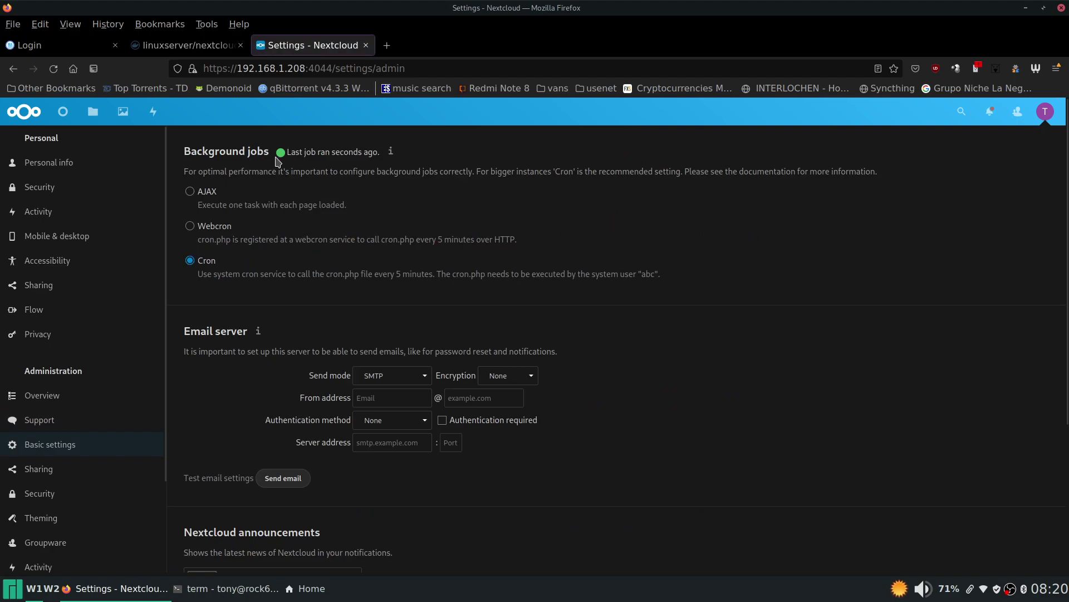
{"action": "scroll", "coordinate": [424, 240], "scroll_direction": "down", "scroll_amount": 3}
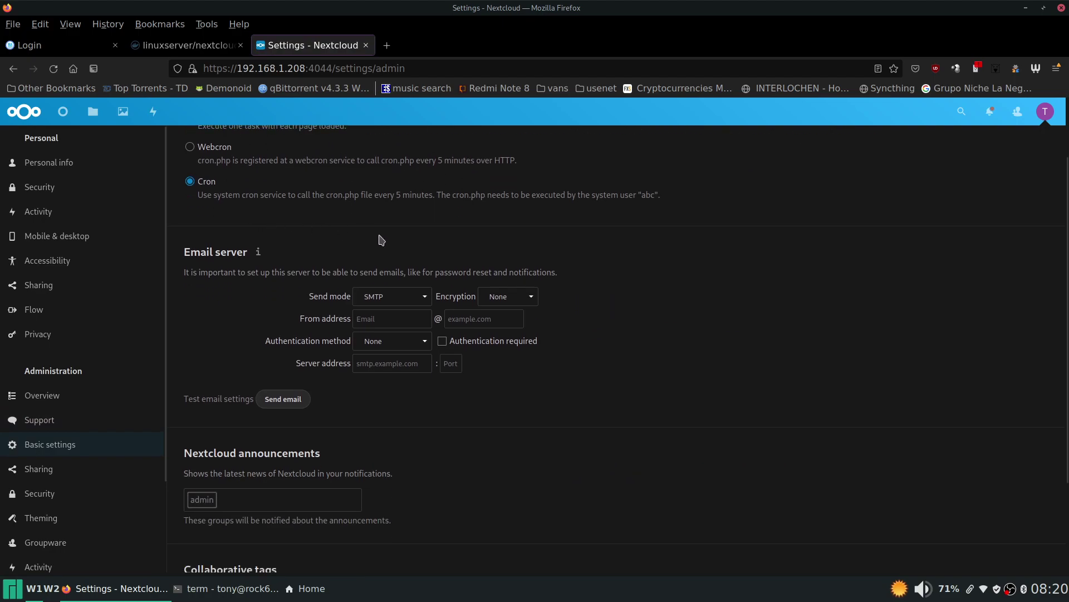
{"action": "scroll", "coordinate": [566, 299], "scroll_direction": "down", "scroll_amount": 1}
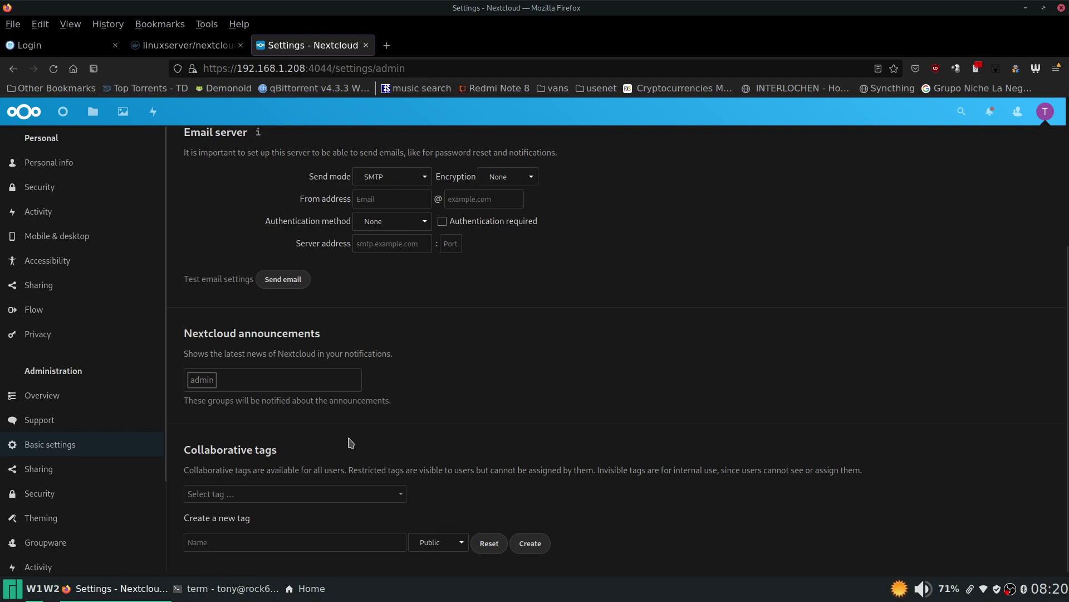
Browse the Sharing settings: share API, Federated Cloud Sharing, trusted servers and share by mail.
{"action": "left_click", "coordinate": [87, 475]}
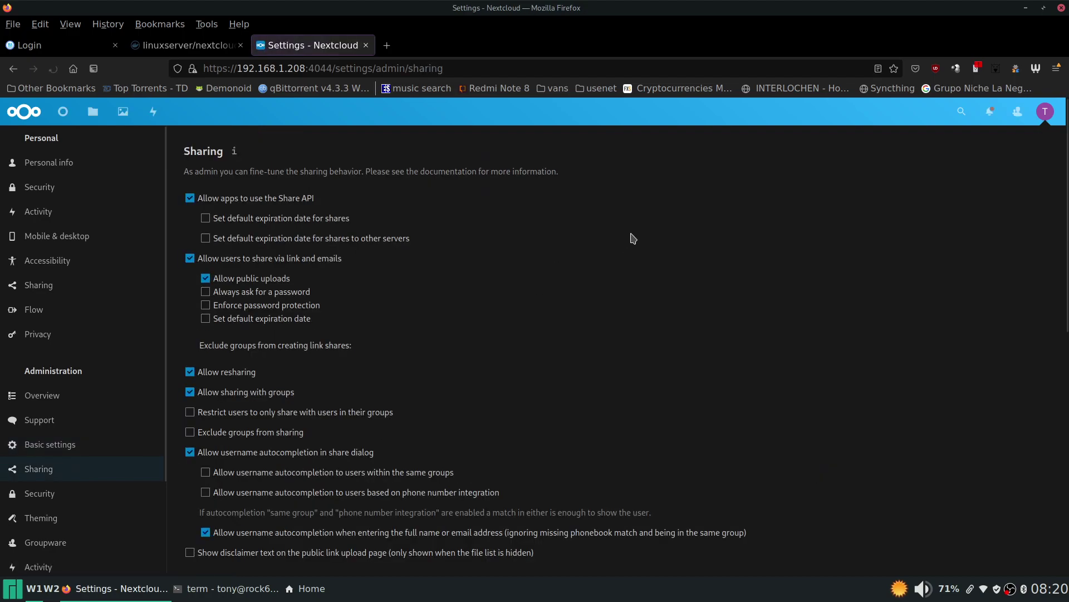
{"action": "scroll", "coordinate": [624, 240], "scroll_direction": "down", "scroll_amount": 3}
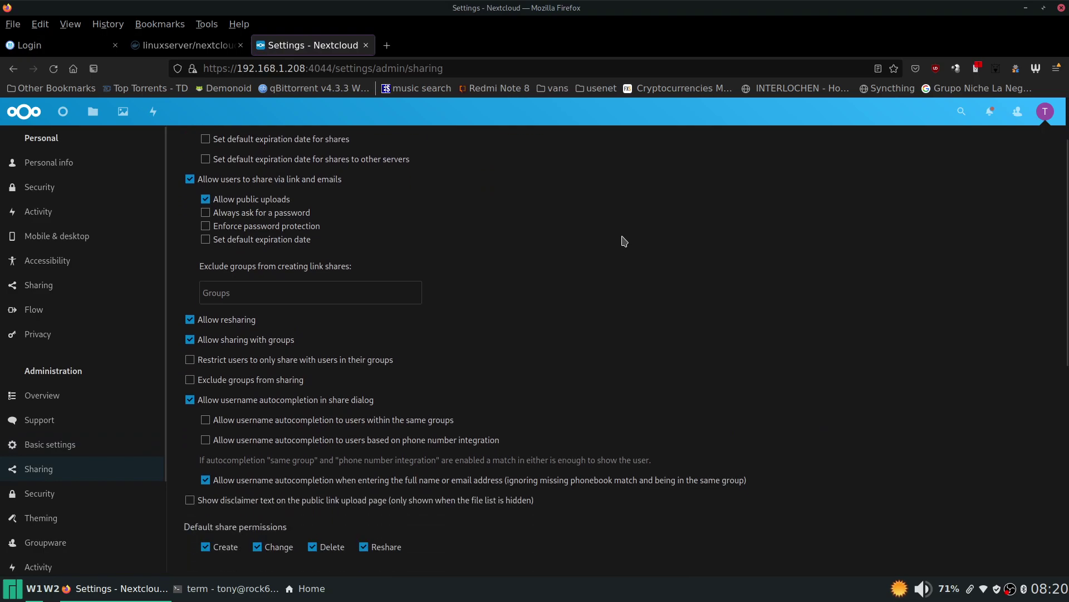
{"action": "scroll", "coordinate": [623, 240], "scroll_direction": "down", "scroll_amount": 3}
{"action": "scroll", "coordinate": [254, 351], "scroll_direction": "down", "scroll_amount": 9}
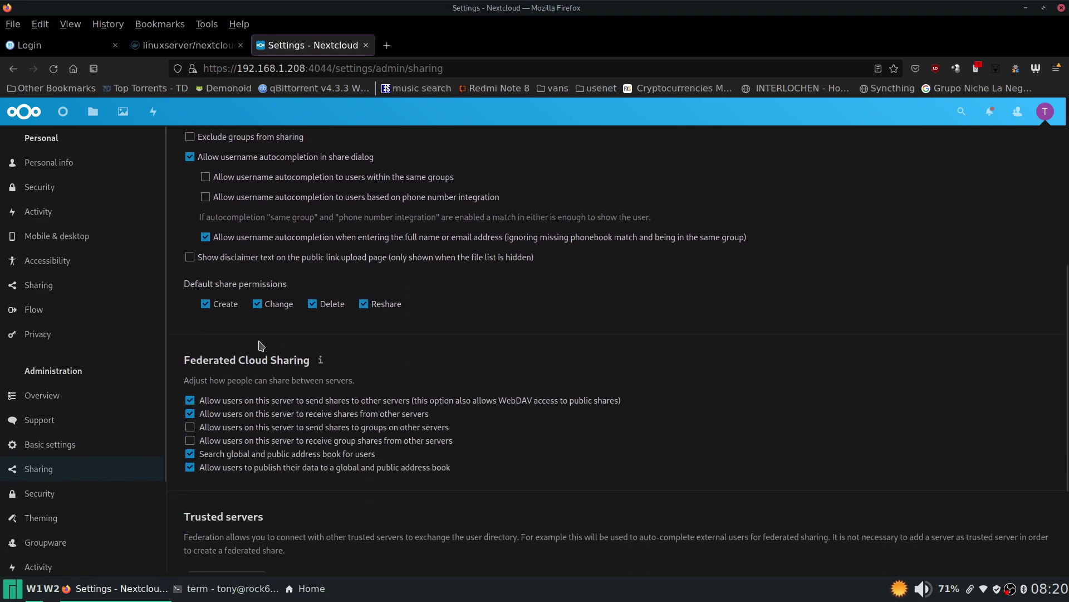
{"action": "scroll", "coordinate": [249, 376], "scroll_direction": "down", "scroll_amount": 3}
{"action": "scroll", "coordinate": [107, 444], "scroll_direction": "down", "scroll_amount": 3}
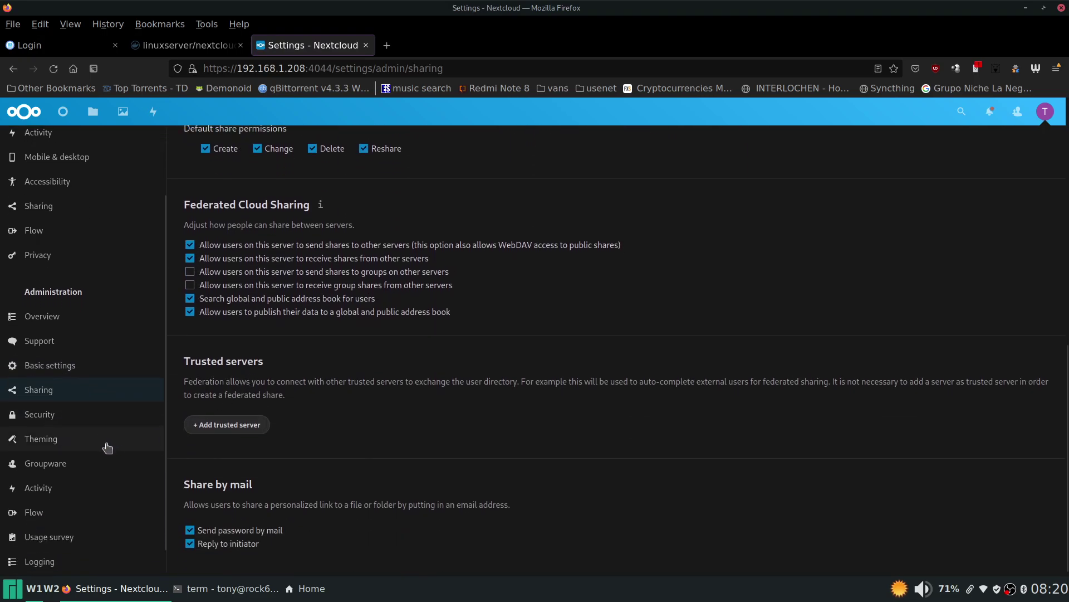
Look over Security settings: two-factor enforcement, server-side encryption, 10-character password policy, OAuth 2.0 clients.
{"action": "left_click", "coordinate": [72, 414]}
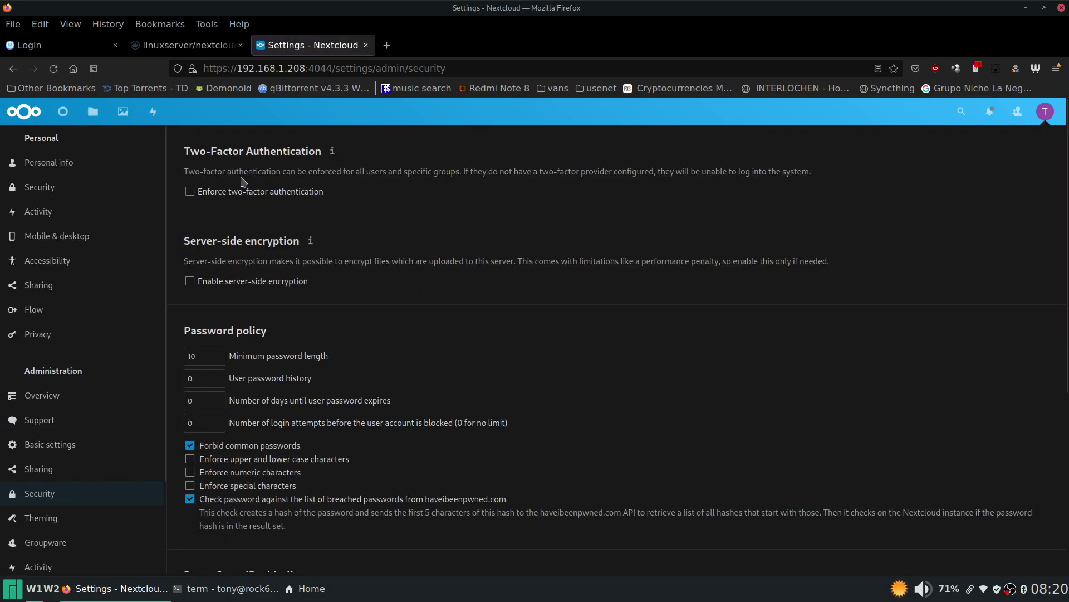
{"action": "scroll", "coordinate": [473, 218], "scroll_direction": "down", "scroll_amount": 3}
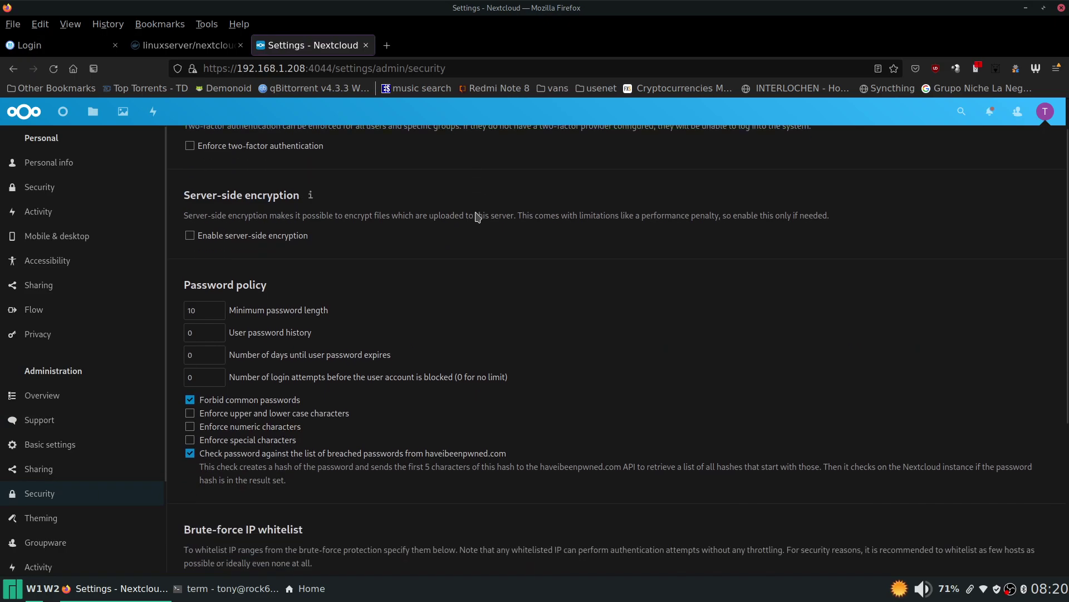
{"action": "scroll", "coordinate": [442, 202], "scroll_direction": "down", "scroll_amount": 3}
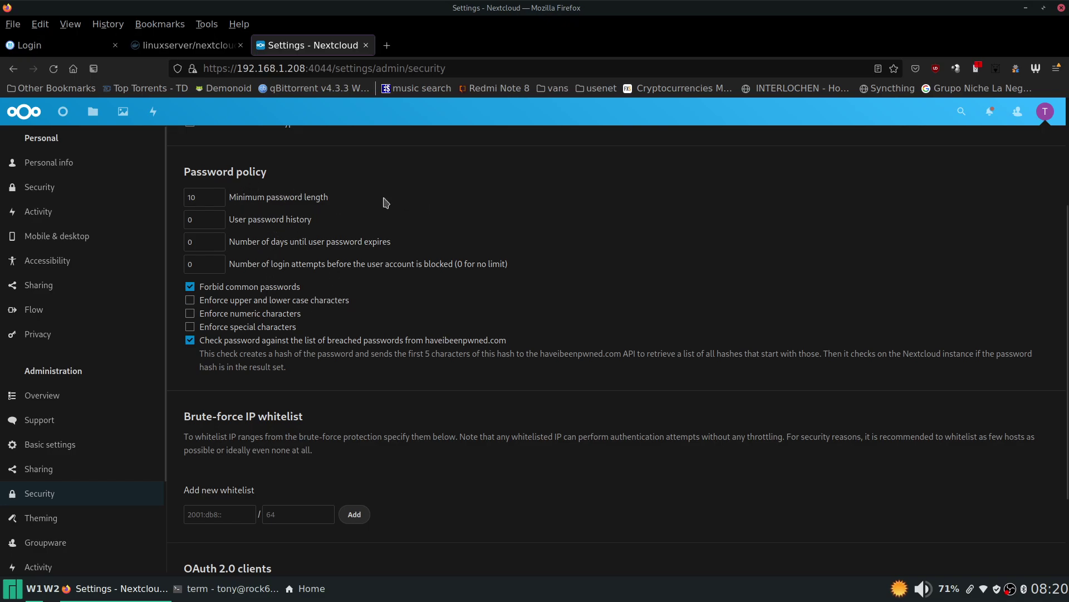
{"action": "scroll", "coordinate": [429, 251], "scroll_direction": "down", "scroll_amount": 4}
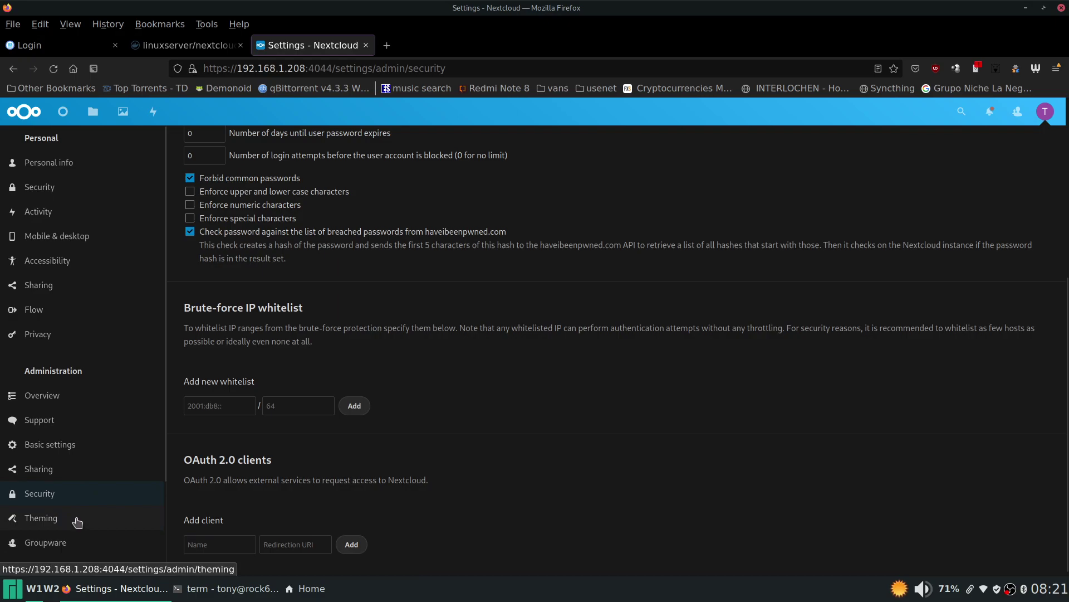
{"action": "scroll", "coordinate": [499, 490], "scroll_direction": "up", "scroll_amount": 5}
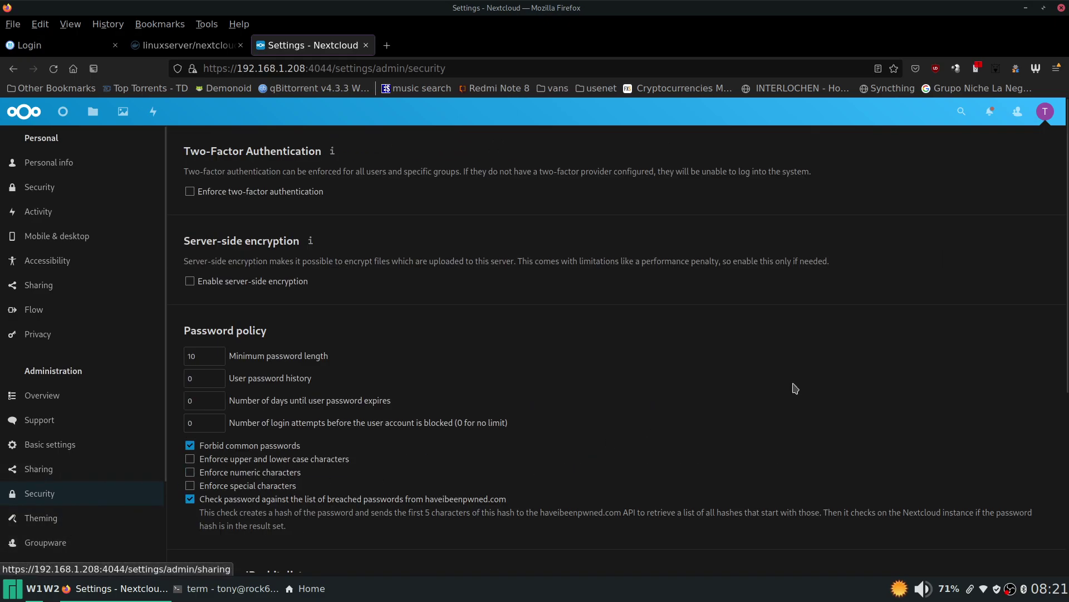
{"action": "left_click", "coordinate": [1046, 112]}
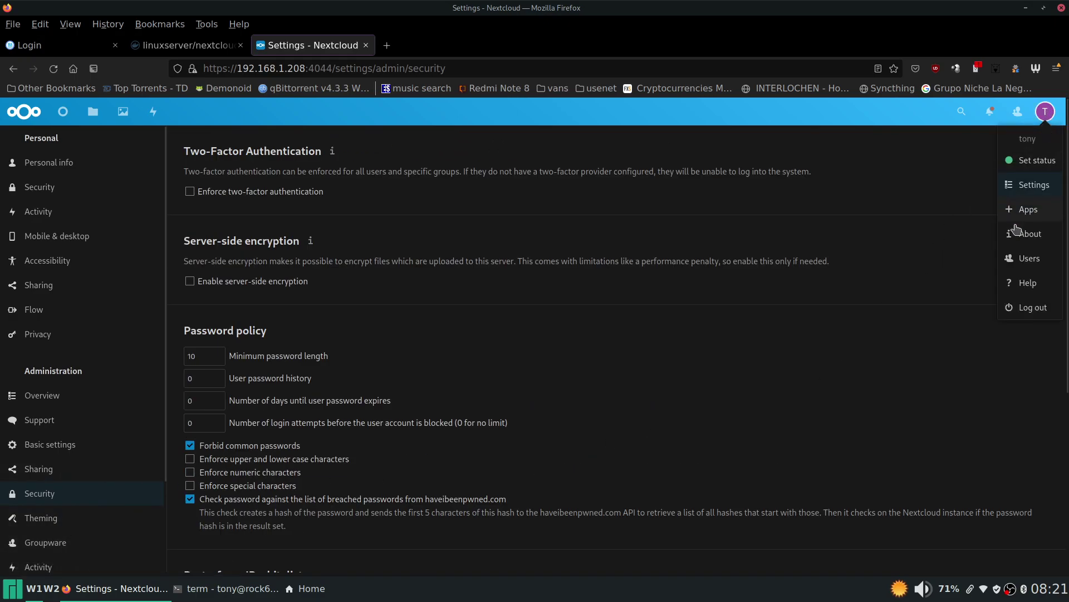
Scroll the installed apps list, noting disabled Auditing / Logging, Default encryption module, External storage, LDAP.
{"action": "left_click", "coordinate": [1023, 210]}
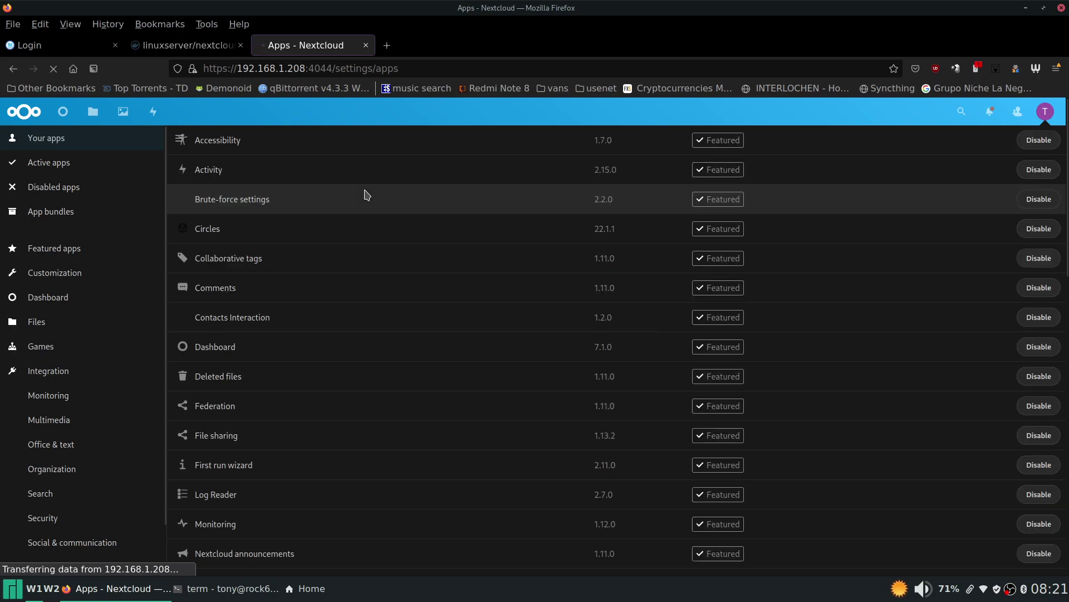
{"action": "scroll", "coordinate": [508, 270], "scroll_direction": "down", "scroll_amount": 10}
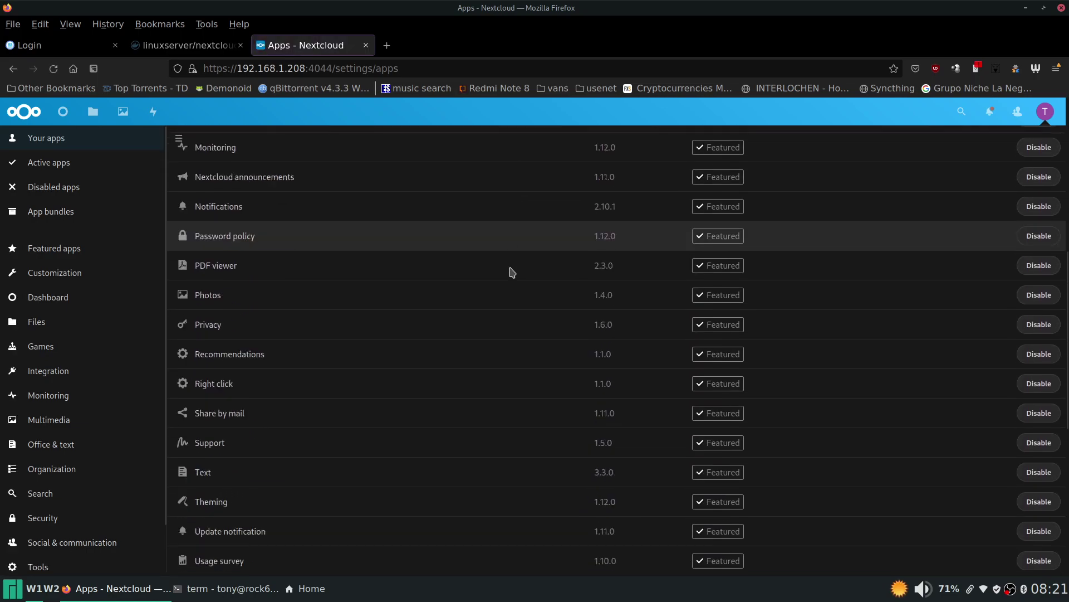
{"action": "scroll", "coordinate": [512, 272], "scroll_direction": "down", "scroll_amount": 3}
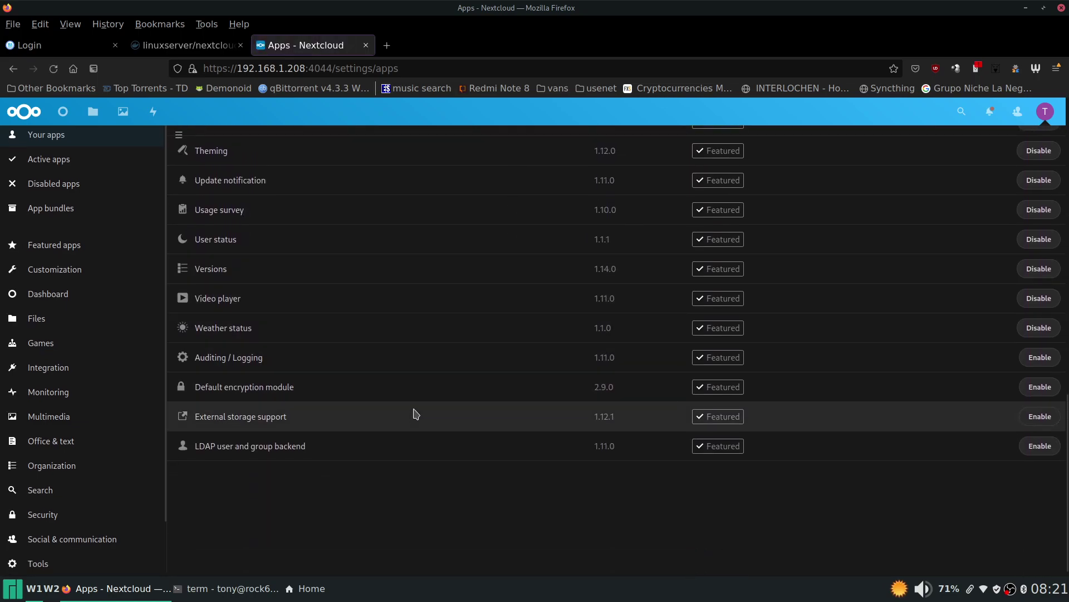
{"action": "scroll", "coordinate": [399, 433], "scroll_direction": "up", "scroll_amount": 13}
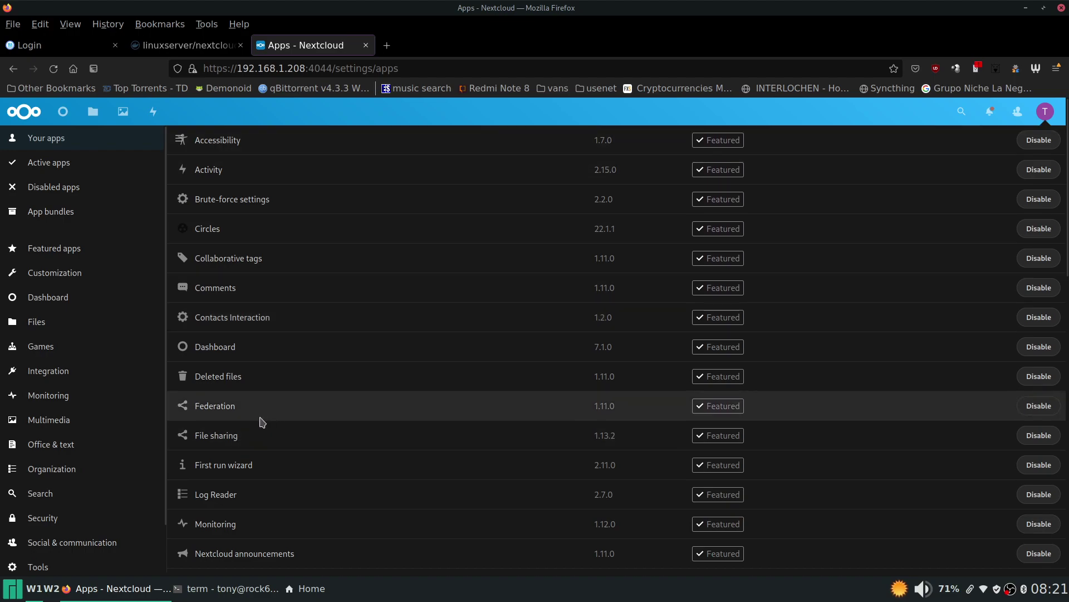
{"action": "scroll", "coordinate": [289, 394], "scroll_direction": "down", "scroll_amount": 10}
{"action": "scroll", "coordinate": [301, 389], "scroll_direction": "down", "scroll_amount": 5}
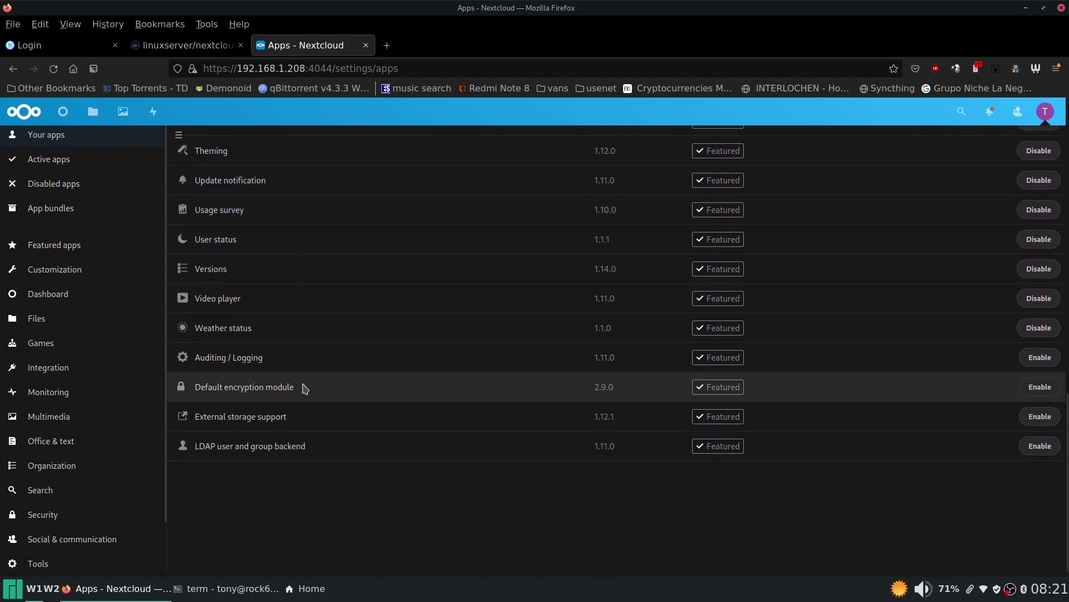
{"action": "scroll", "coordinate": [450, 418], "scroll_direction": "up", "scroll_amount": 6}
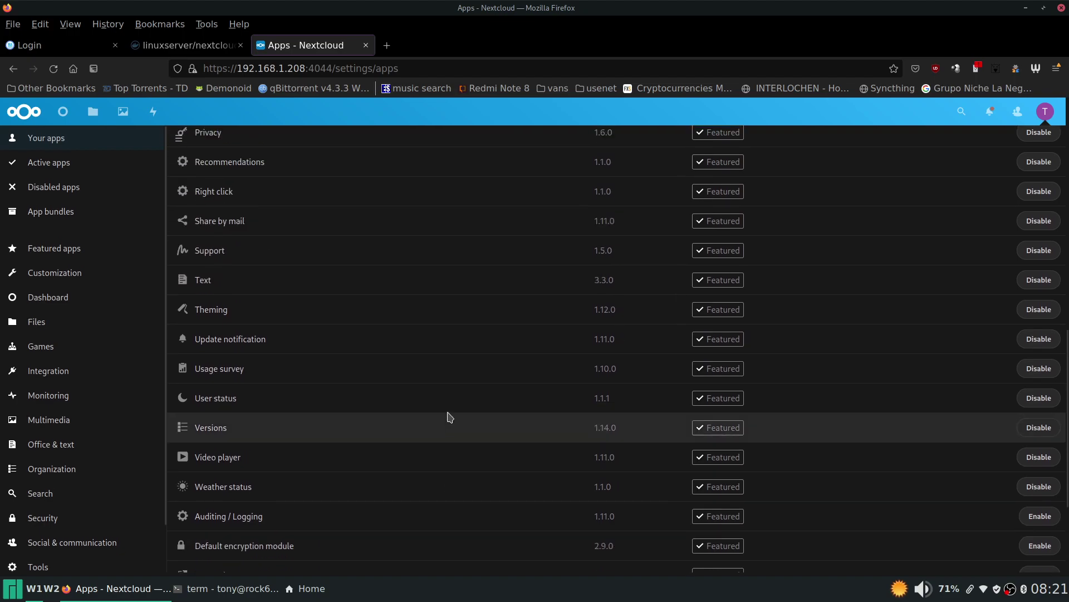
{"action": "scroll", "coordinate": [450, 418], "scroll_direction": "up", "scroll_amount": 6}
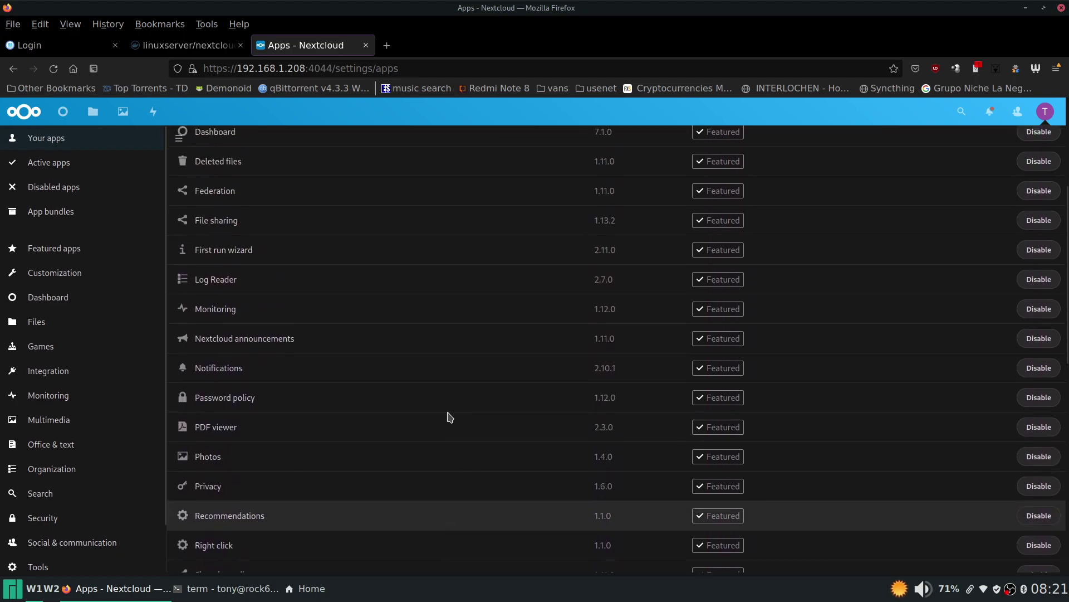
{"action": "scroll", "coordinate": [451, 418], "scroll_direction": "up", "scroll_amount": 2}
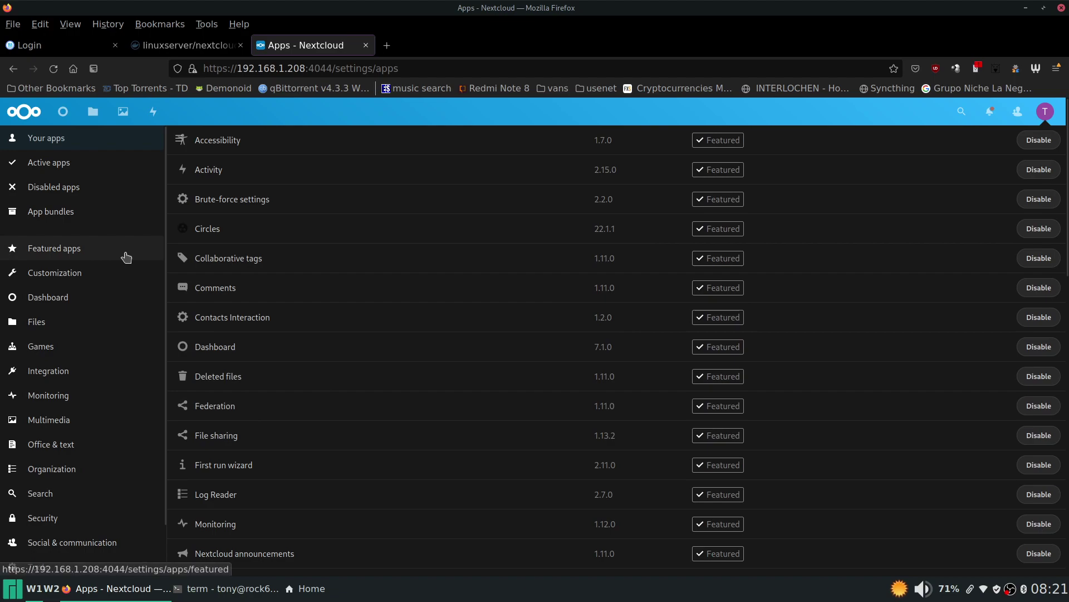
Scroll through the Featured apps list in the app store.
{"action": "left_click", "coordinate": [75, 321]}
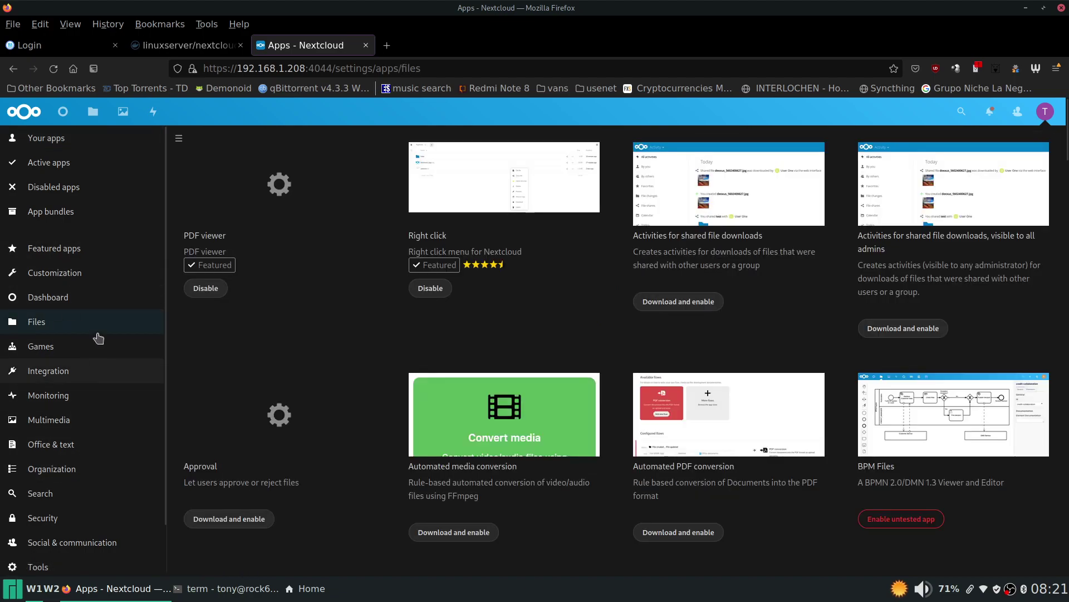
{"action": "left_click", "coordinate": [74, 254]}
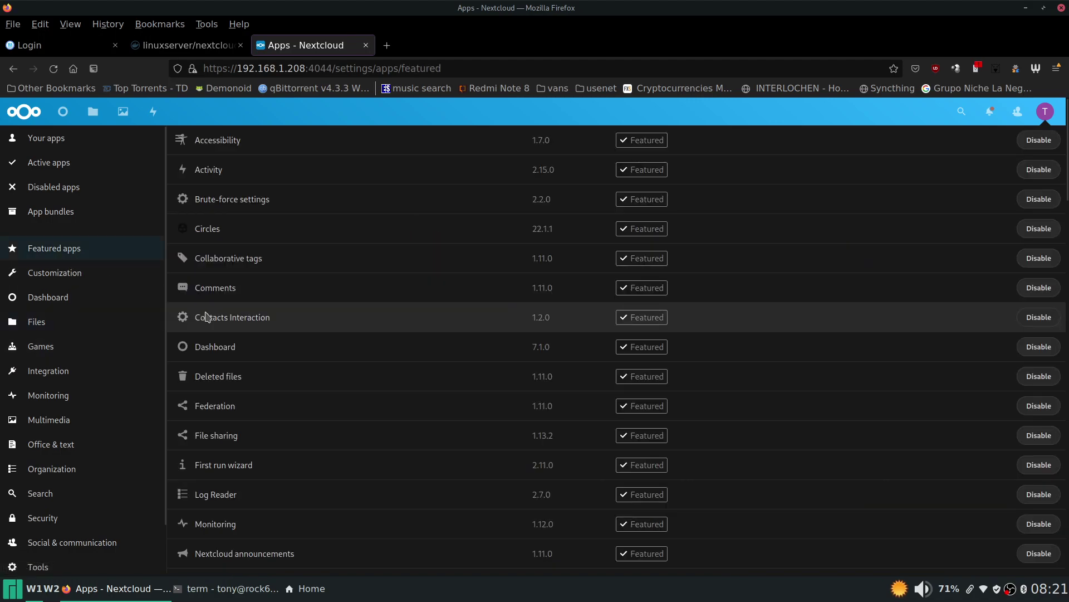
{"action": "scroll", "coordinate": [607, 354], "scroll_direction": "down", "scroll_amount": 15}
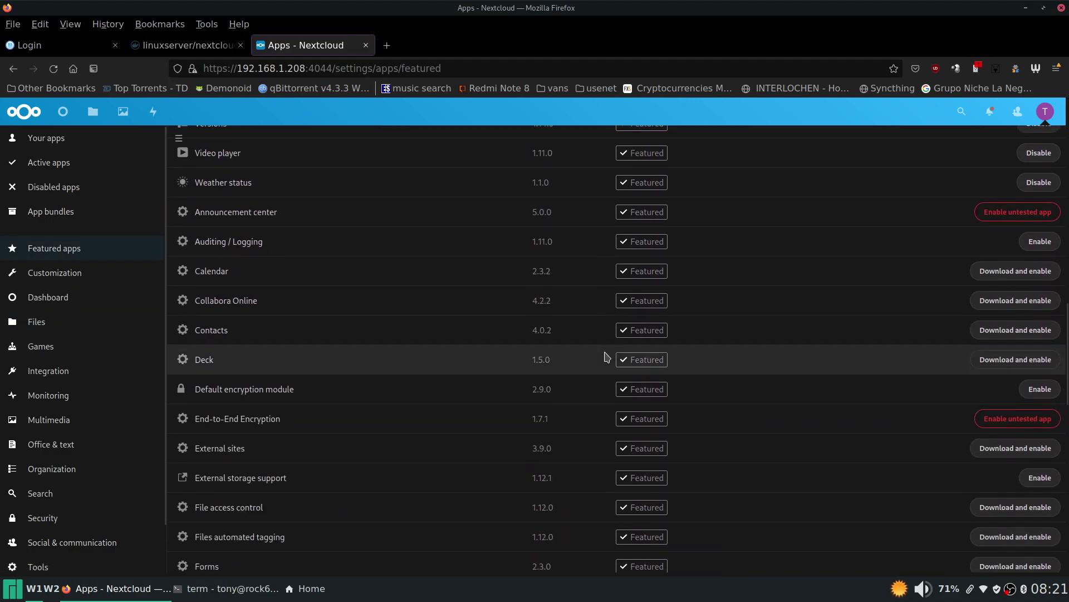
{"action": "scroll", "coordinate": [608, 356], "scroll_direction": "up", "scroll_amount": 15}
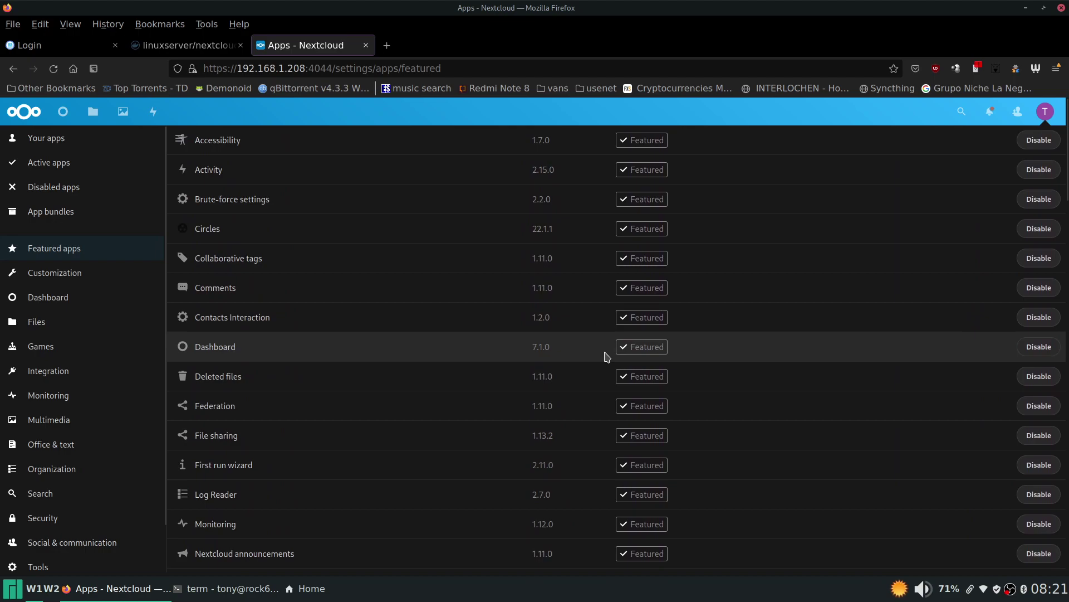
{"action": "scroll", "coordinate": [607, 356], "scroll_direction": "down", "scroll_amount": 11}
{"action": "scroll", "coordinate": [607, 357], "scroll_direction": "down", "scroll_amount": 3}
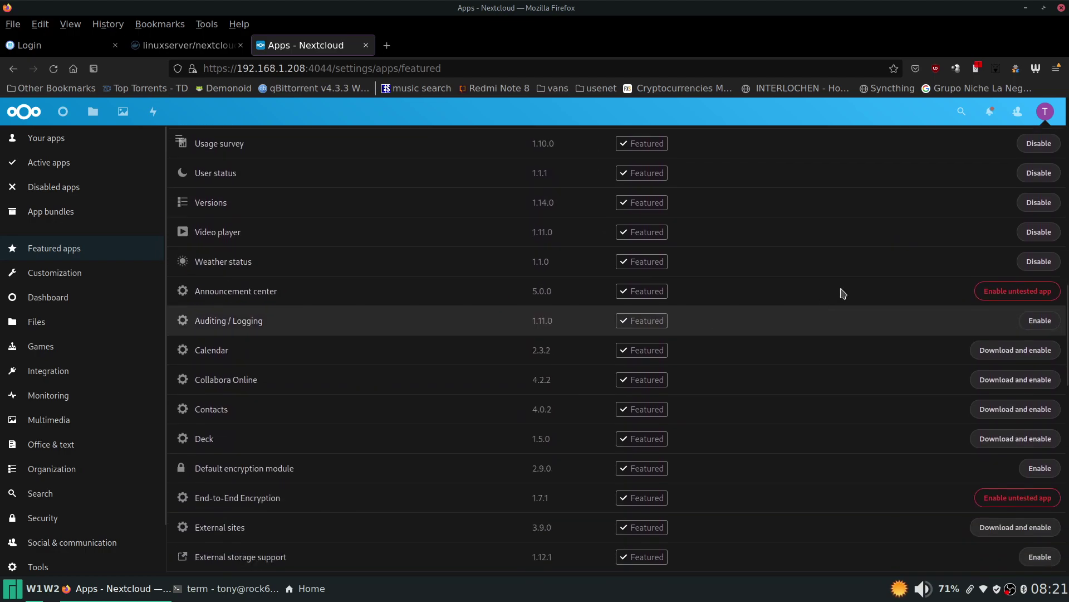
{"action": "scroll", "coordinate": [613, 320], "scroll_direction": "down", "scroll_amount": 3}
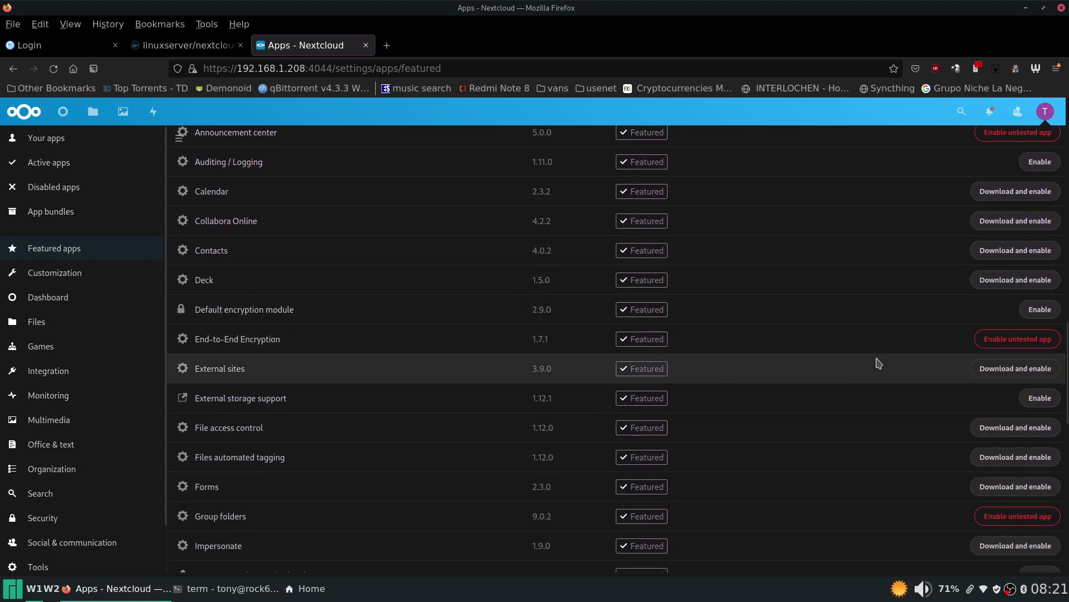
{"action": "scroll", "coordinate": [947, 345], "scroll_direction": "down", "scroll_amount": 5}
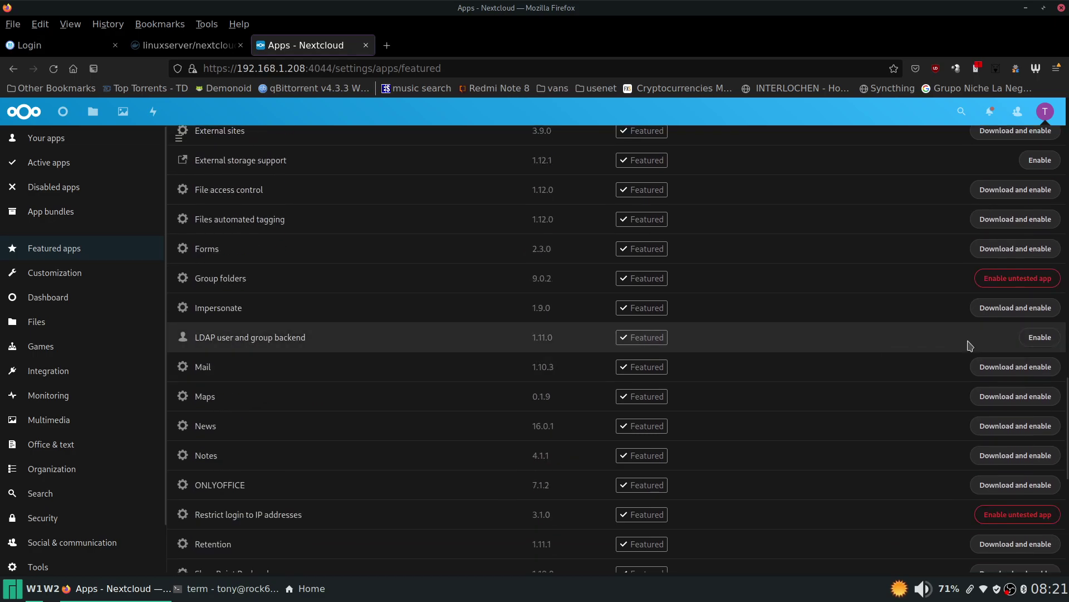
{"action": "scroll", "coordinate": [769, 418], "scroll_direction": "down", "scroll_amount": 3}
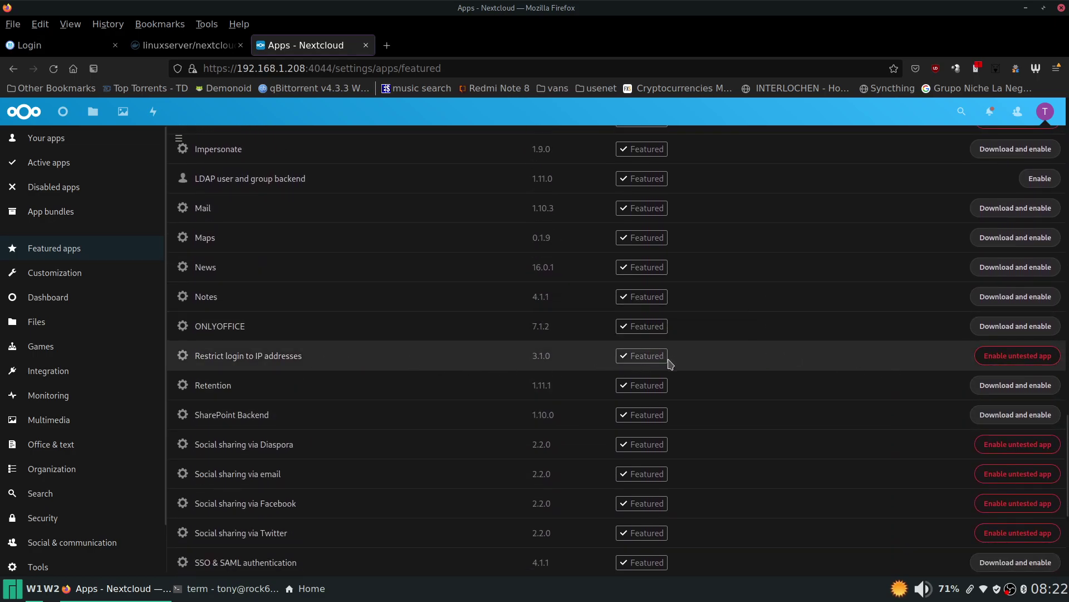
{"action": "scroll", "coordinate": [783, 374], "scroll_direction": "down", "scroll_amount": 5}
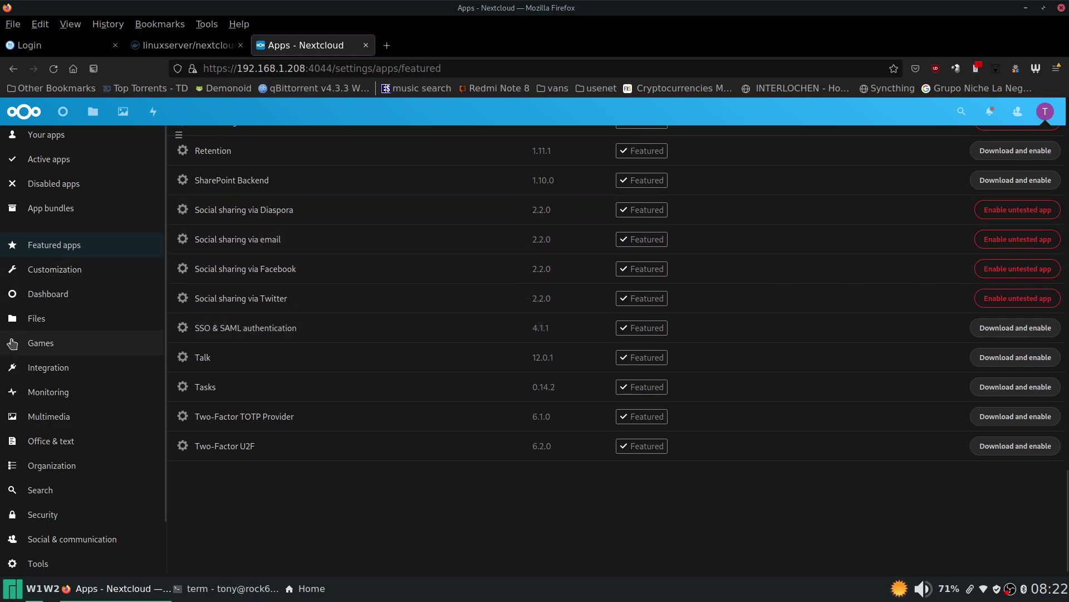
{"action": "scroll", "coordinate": [81, 293], "scroll_direction": "up", "scroll_amount": 7}
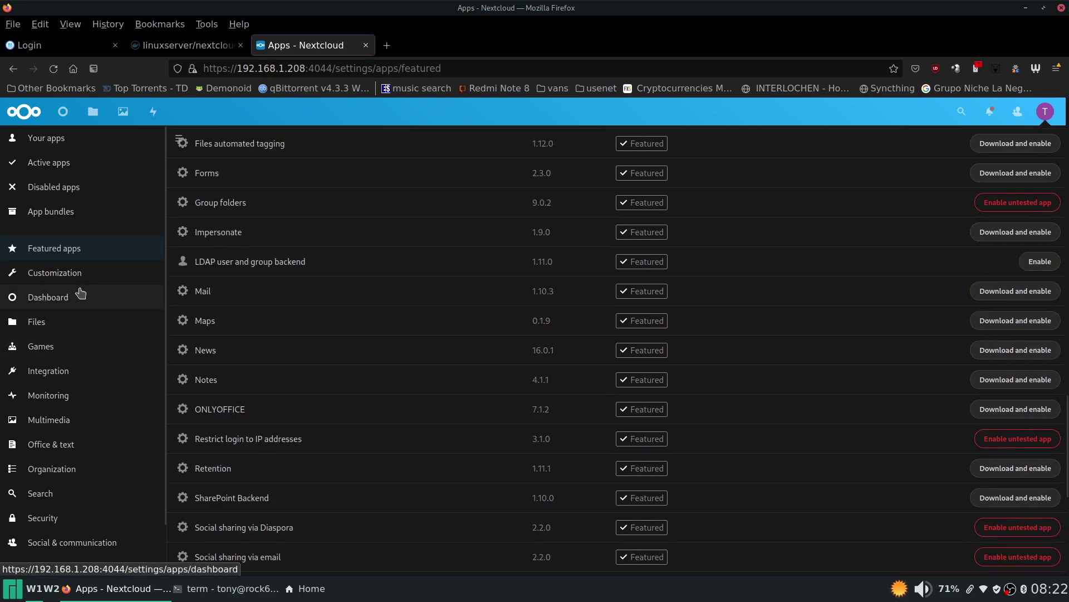
Browse the Files app category, then show Games with BlockScores and Keep or Sweep.
{"action": "left_click", "coordinate": [89, 333]}
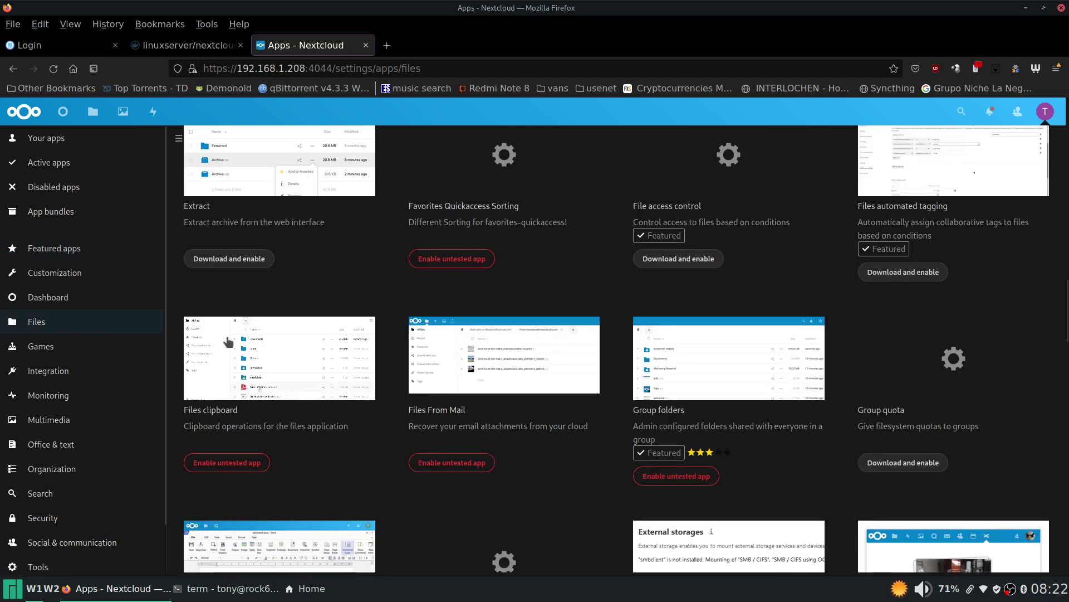
{"action": "scroll", "coordinate": [504, 368], "scroll_direction": "up", "scroll_amount": 20}
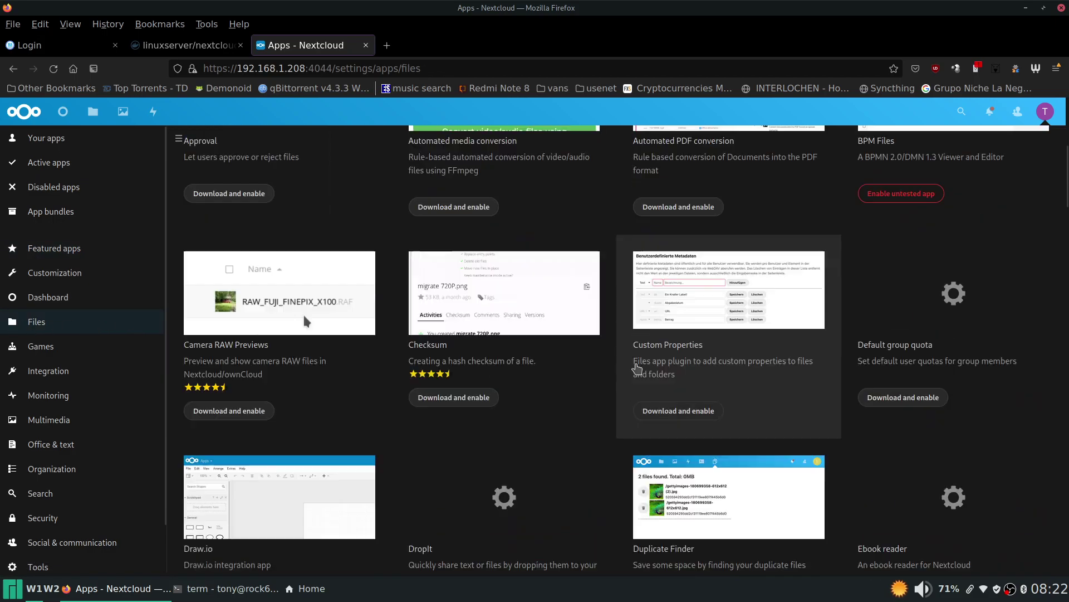
{"action": "scroll", "coordinate": [636, 368], "scroll_direction": "up", "scroll_amount": 5}
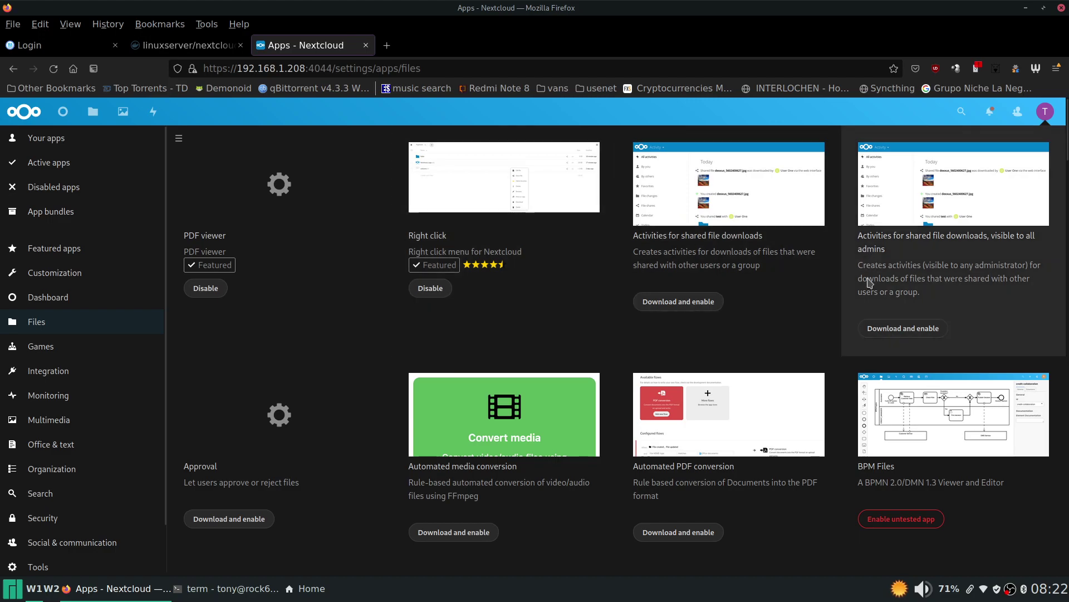
{"action": "scroll", "coordinate": [869, 281], "scroll_direction": "down", "scroll_amount": 20}
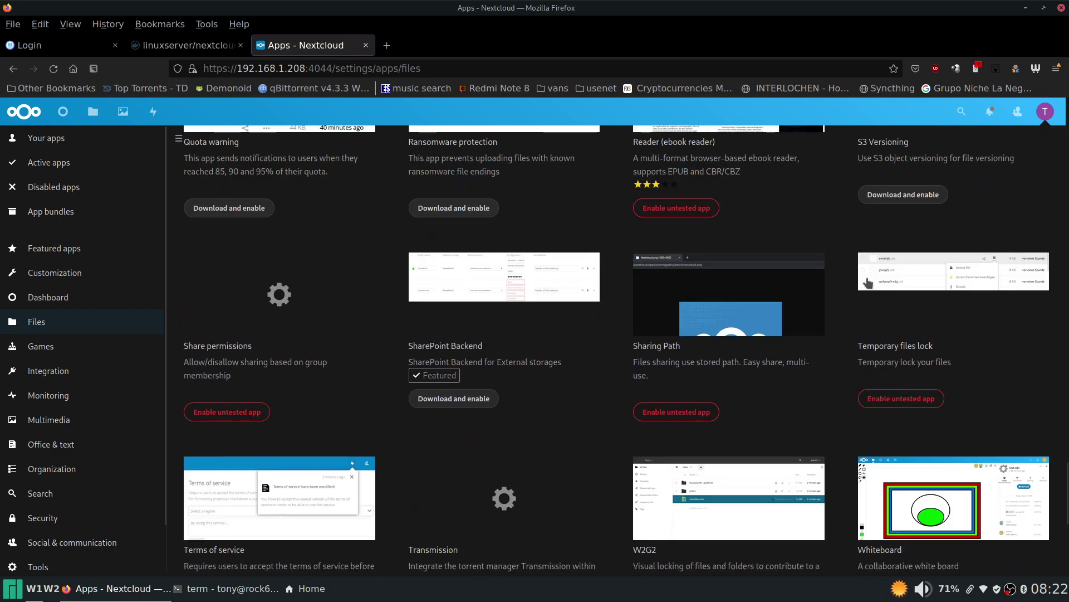
{"action": "scroll", "coordinate": [866, 283], "scroll_direction": "down", "scroll_amount": 5}
{"action": "scroll", "coordinate": [867, 284], "scroll_direction": "up", "scroll_amount": 5}
{"action": "scroll", "coordinate": [867, 283], "scroll_direction": "up", "scroll_amount": 8}
{"action": "scroll", "coordinate": [869, 284], "scroll_direction": "down", "scroll_amount": 6}
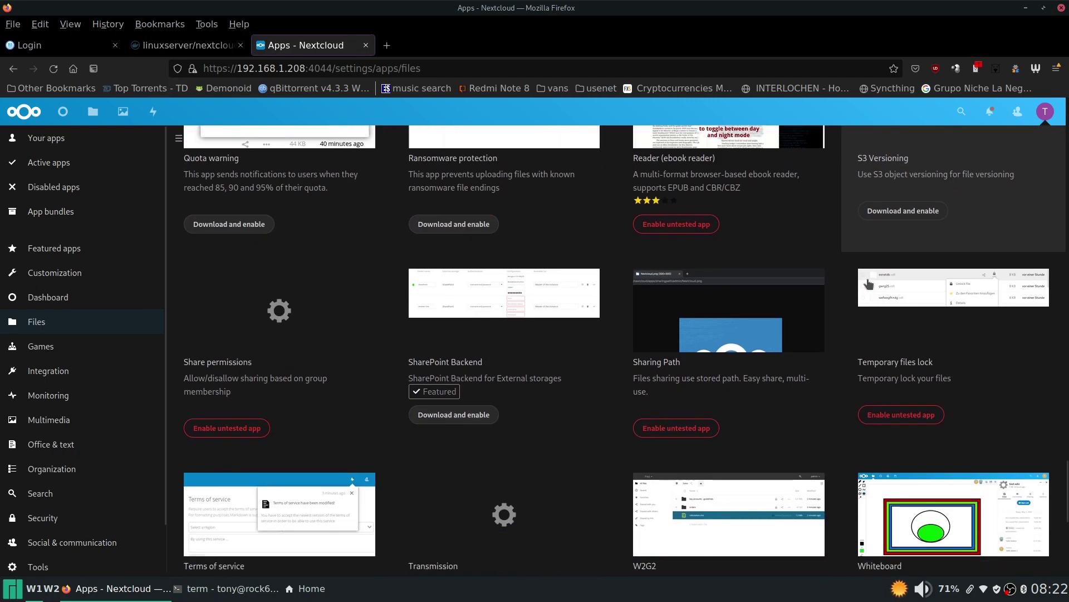
{"action": "scroll", "coordinate": [869, 284], "scroll_direction": "down", "scroll_amount": 6}
{"action": "scroll", "coordinate": [880, 267], "scroll_direction": "up", "scroll_amount": 2}
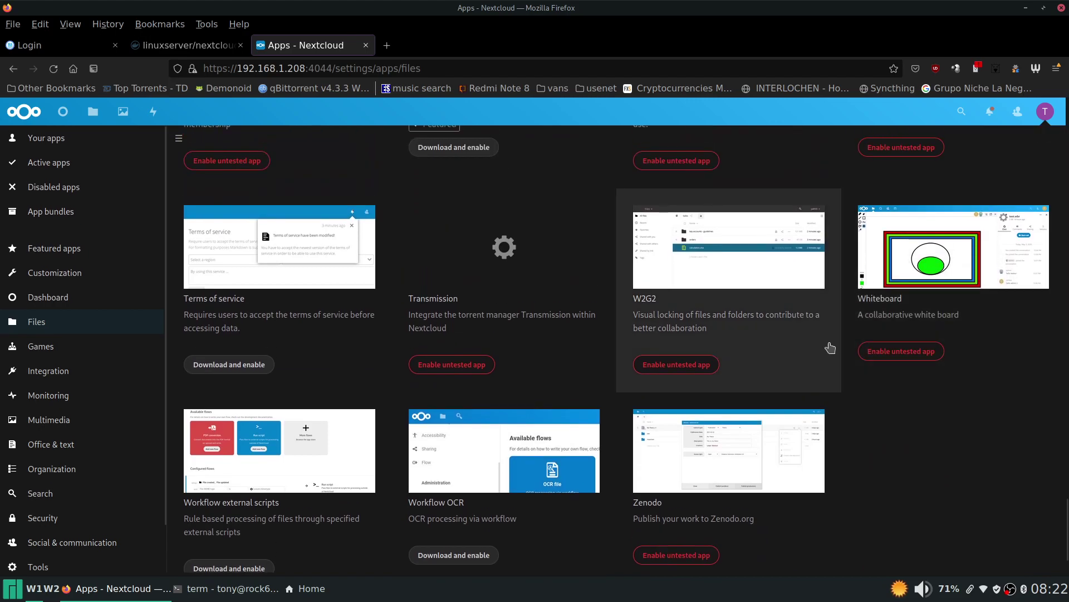
{"action": "scroll", "coordinate": [830, 348], "scroll_direction": "up", "scroll_amount": 10}
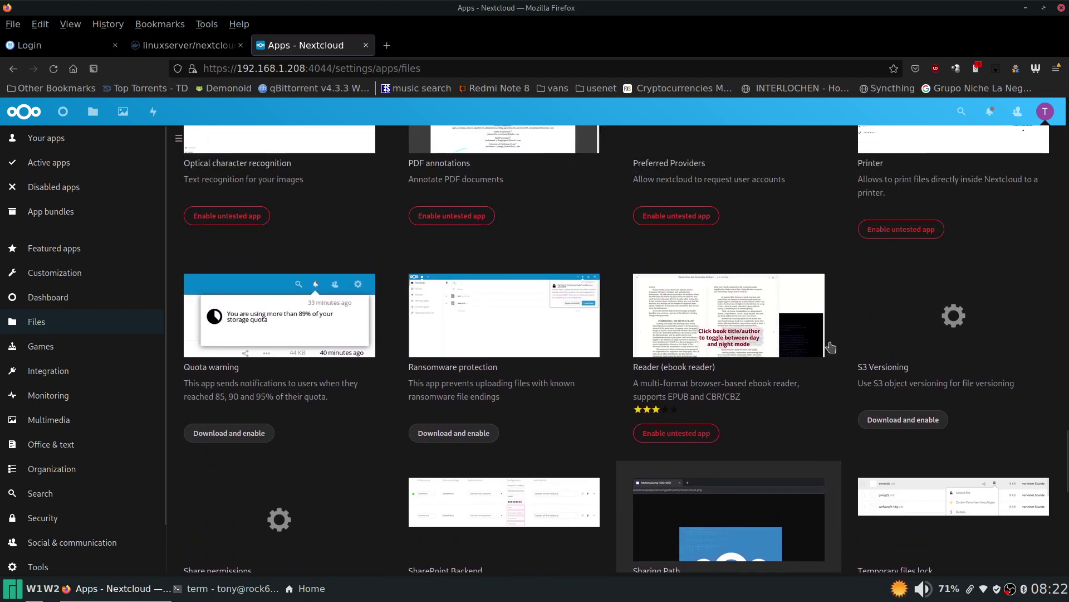
{"action": "scroll", "coordinate": [830, 347], "scroll_direction": "up", "scroll_amount": 4}
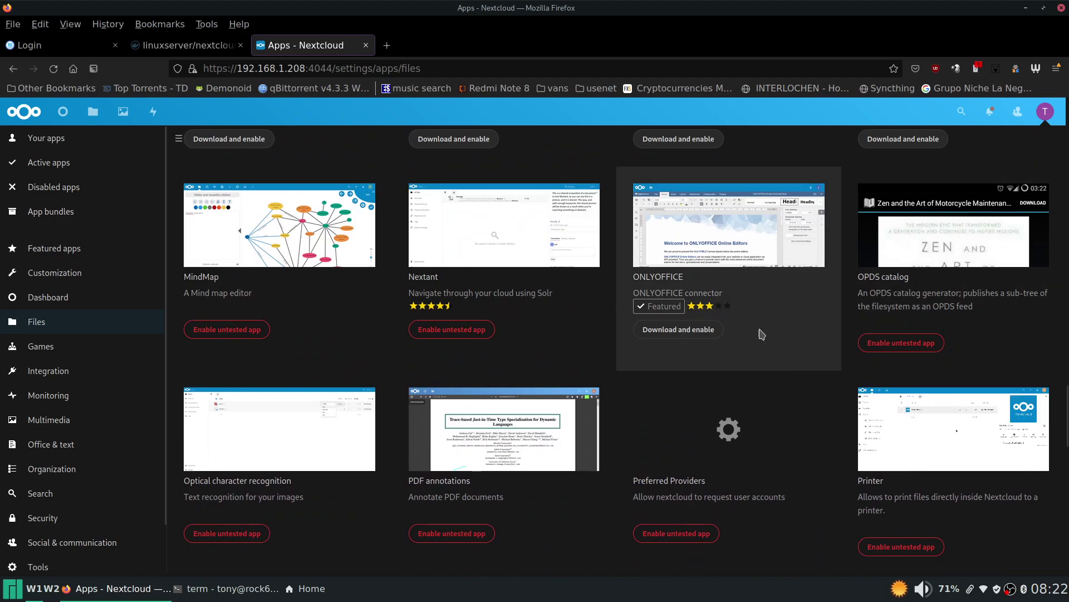
{"action": "scroll", "coordinate": [773, 336], "scroll_direction": "up", "scroll_amount": 3}
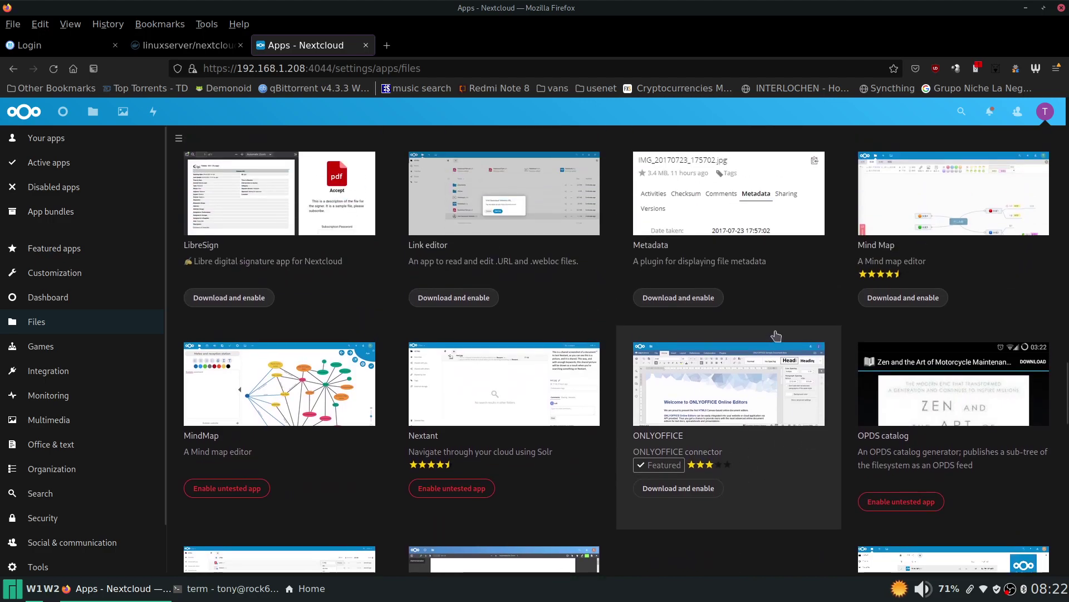
{"action": "scroll", "coordinate": [803, 340], "scroll_direction": "up", "scroll_amount": 3}
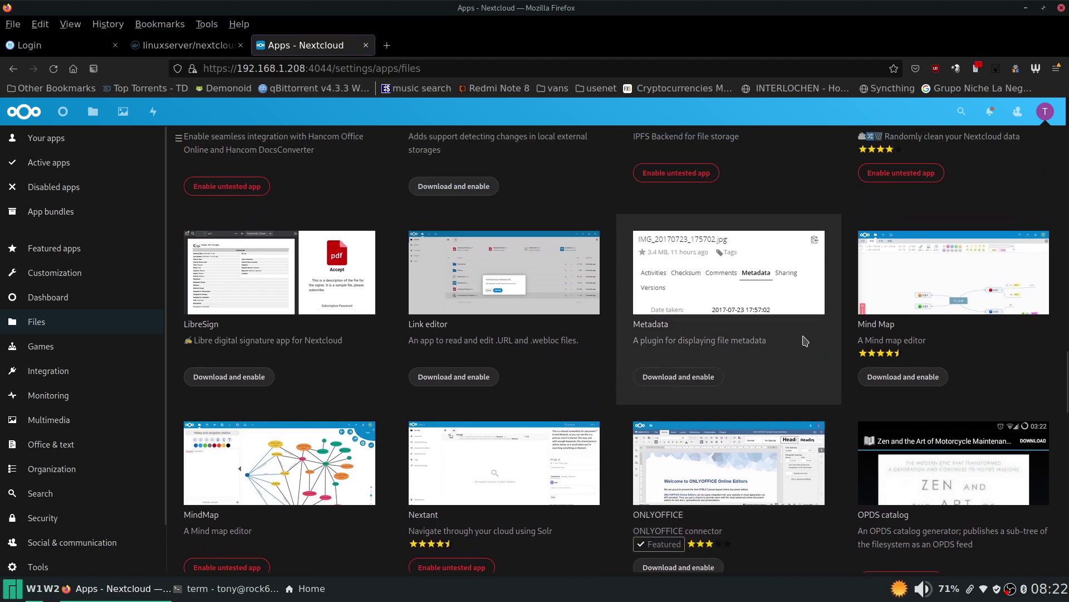
{"action": "scroll", "coordinate": [848, 338], "scroll_direction": "up", "scroll_amount": 3}
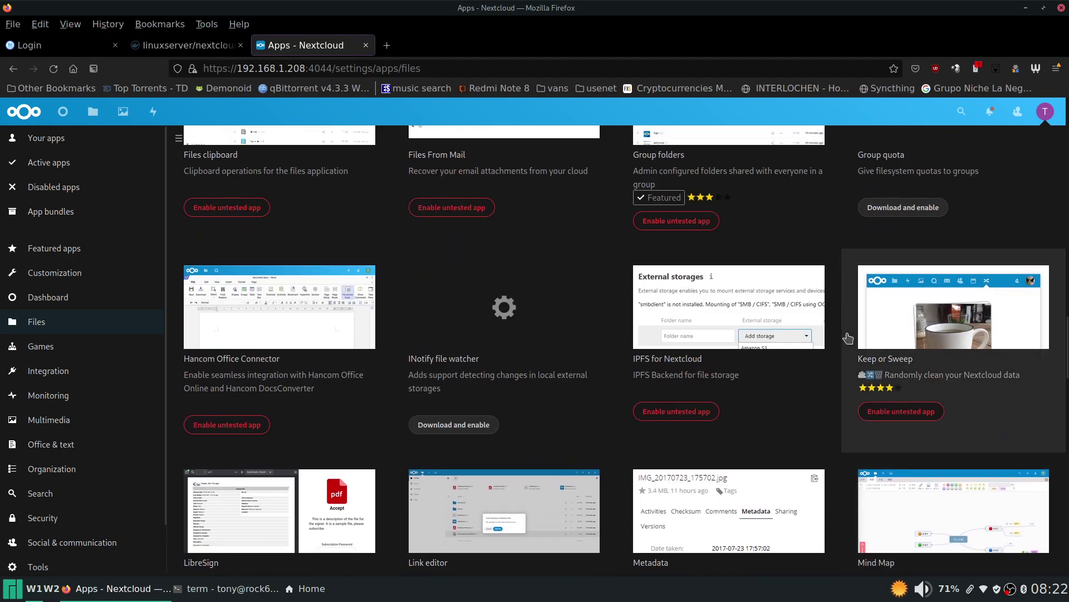
{"action": "scroll", "coordinate": [848, 338], "scroll_direction": "down", "scroll_amount": 20}
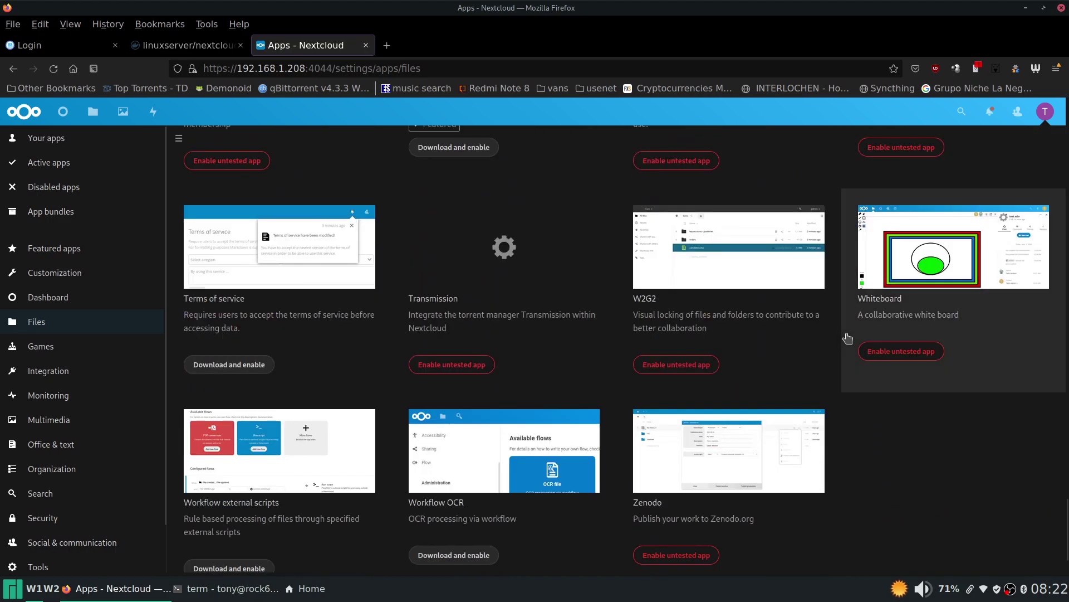
{"action": "scroll", "coordinate": [725, 329], "scroll_direction": "down", "scroll_amount": 2}
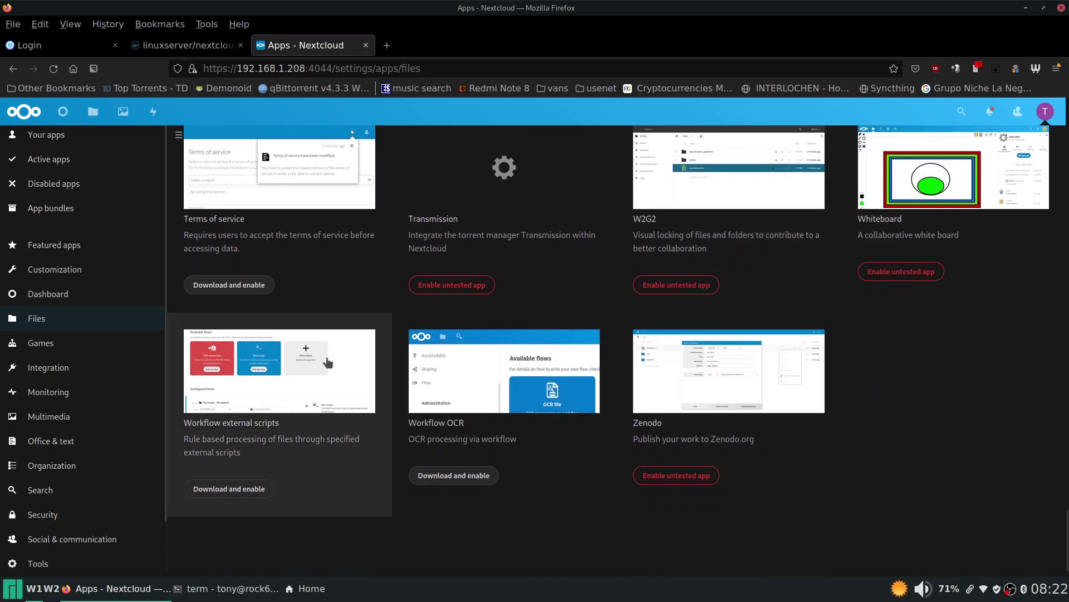
{"action": "scroll", "coordinate": [297, 329], "scroll_direction": "up", "scroll_amount": 1}
{"action": "scroll", "coordinate": [297, 329], "scroll_direction": "up", "scroll_amount": 1}
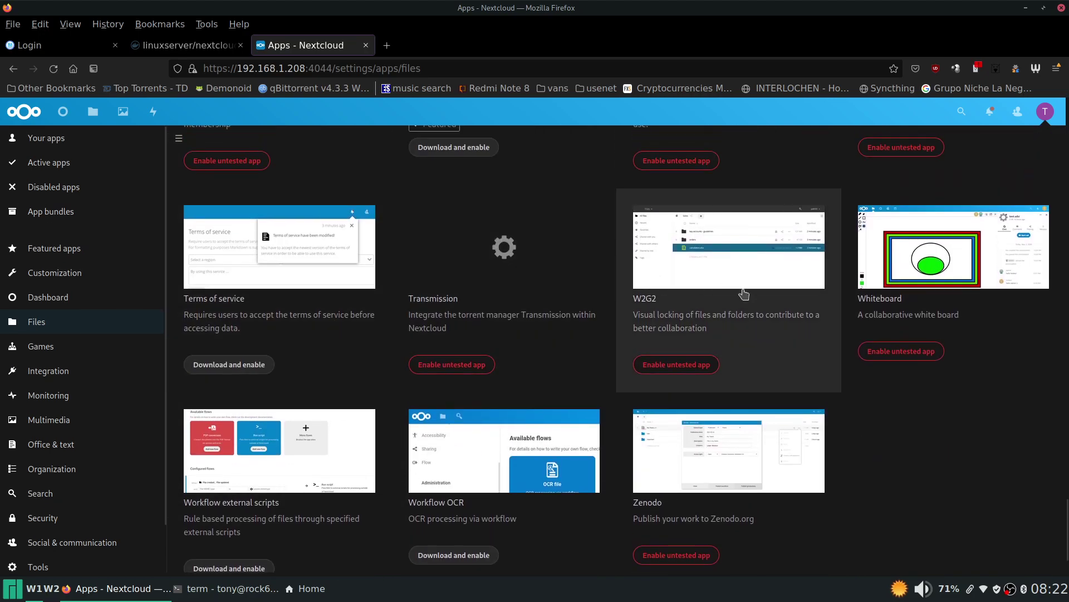
{"action": "scroll", "coordinate": [743, 293], "scroll_direction": "up", "scroll_amount": 5}
{"action": "scroll", "coordinate": [1044, 341], "scroll_direction": "down", "scroll_amount": 6}
{"action": "scroll", "coordinate": [540, 310], "scroll_direction": "up", "scroll_amount": 2}
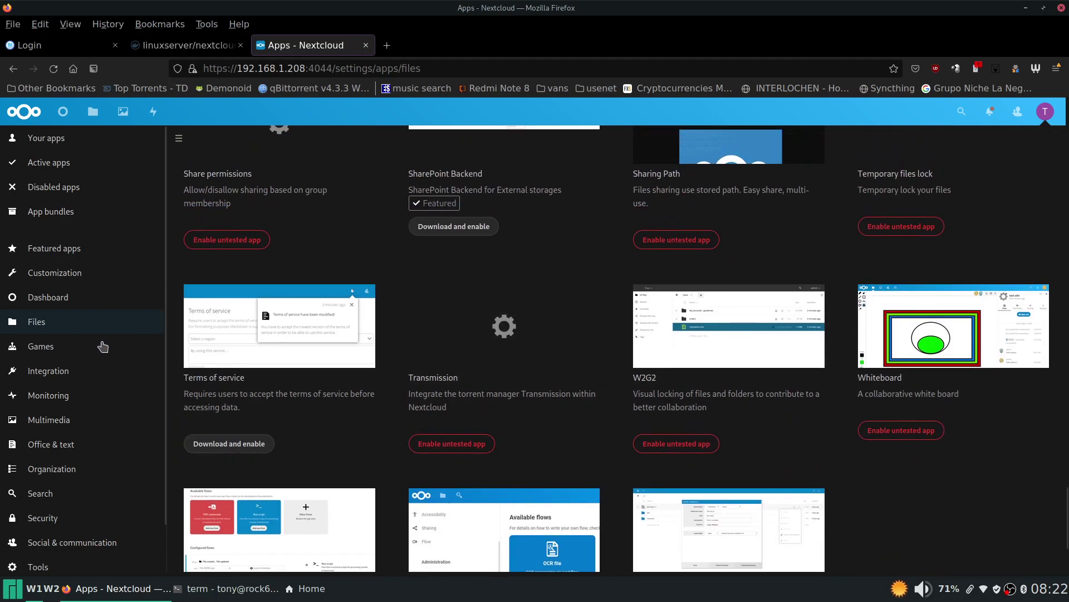
{"action": "left_click", "coordinate": [103, 346]}
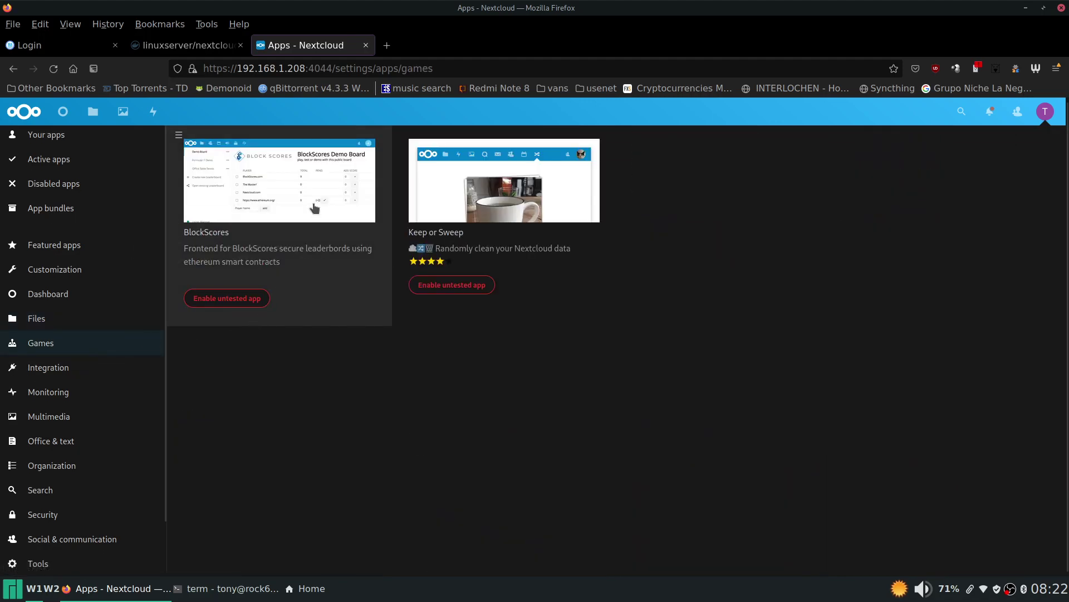
Scroll through the Integration app category to its end.
{"action": "left_click", "coordinate": [79, 376]}
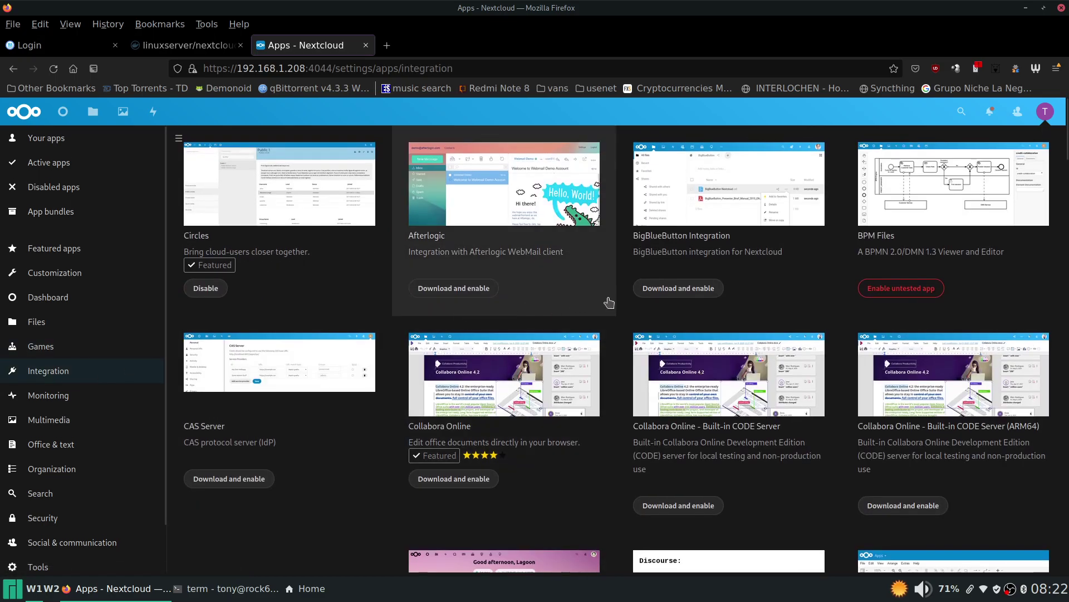
{"action": "scroll", "coordinate": [852, 278], "scroll_direction": "down", "scroll_amount": 5}
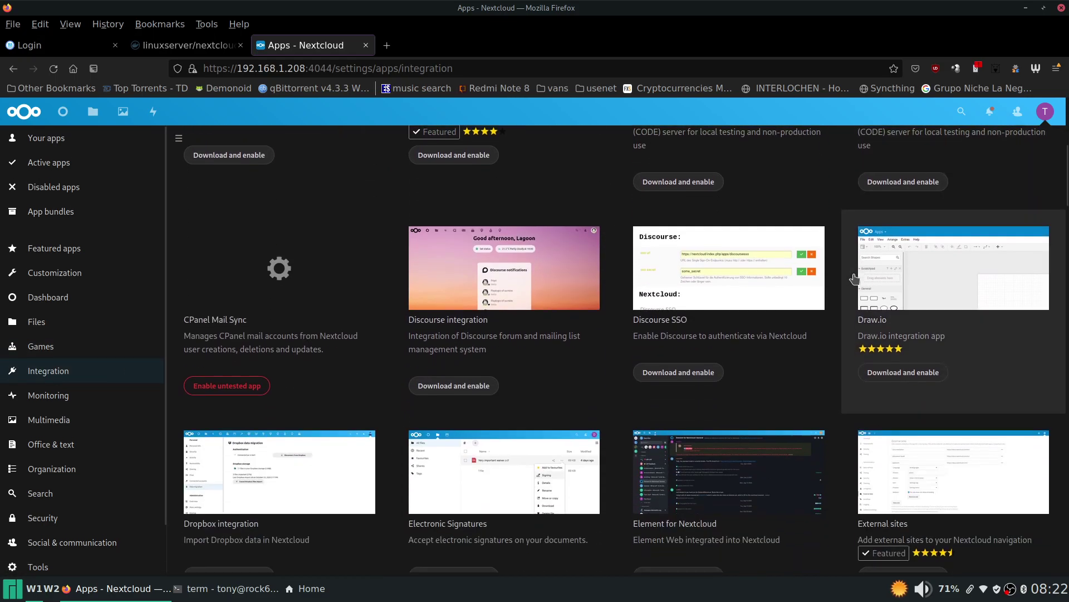
{"action": "scroll", "coordinate": [854, 278], "scroll_direction": "down", "scroll_amount": 1}
{"action": "scroll", "coordinate": [863, 279], "scroll_direction": "down", "scroll_amount": 2}
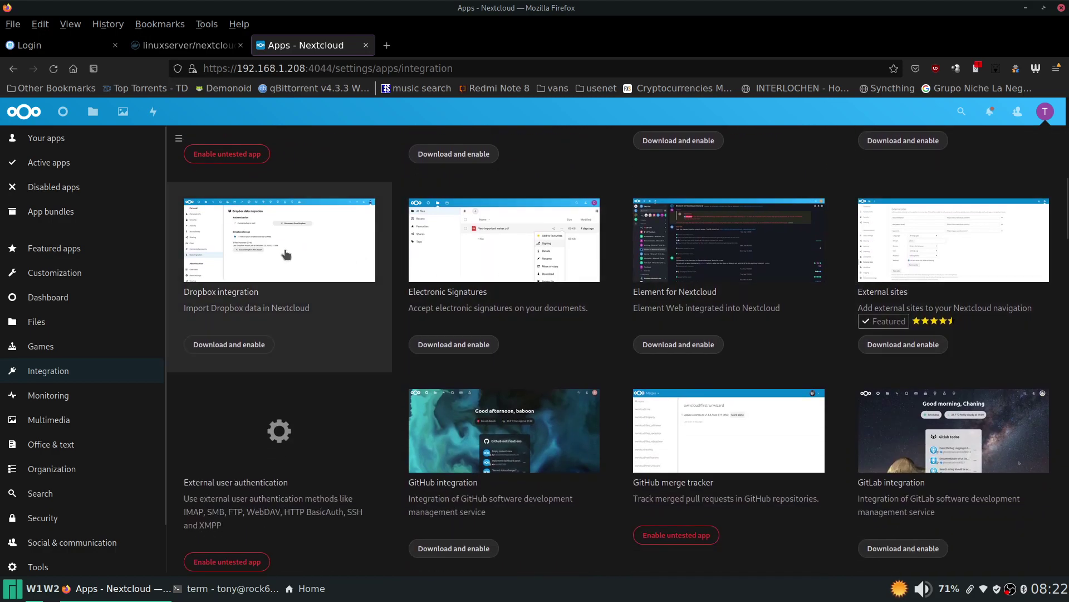
{"action": "scroll", "coordinate": [802, 338], "scroll_direction": "down", "scroll_amount": 2}
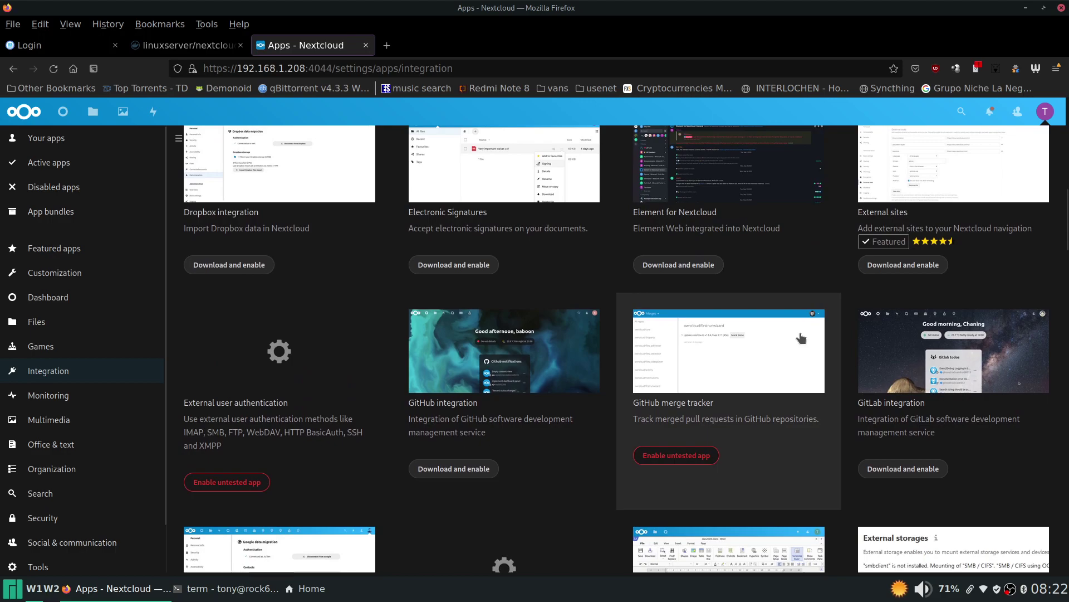
{"action": "scroll", "coordinate": [802, 338], "scroll_direction": "down", "scroll_amount": 4}
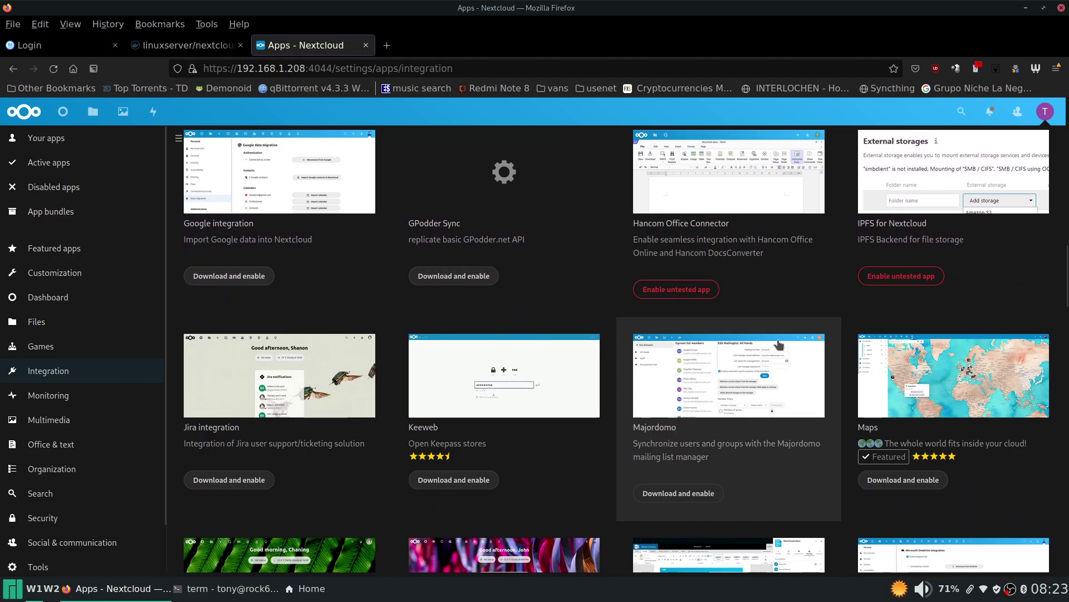
{"action": "scroll", "coordinate": [778, 344], "scroll_direction": "down", "scroll_amount": 1}
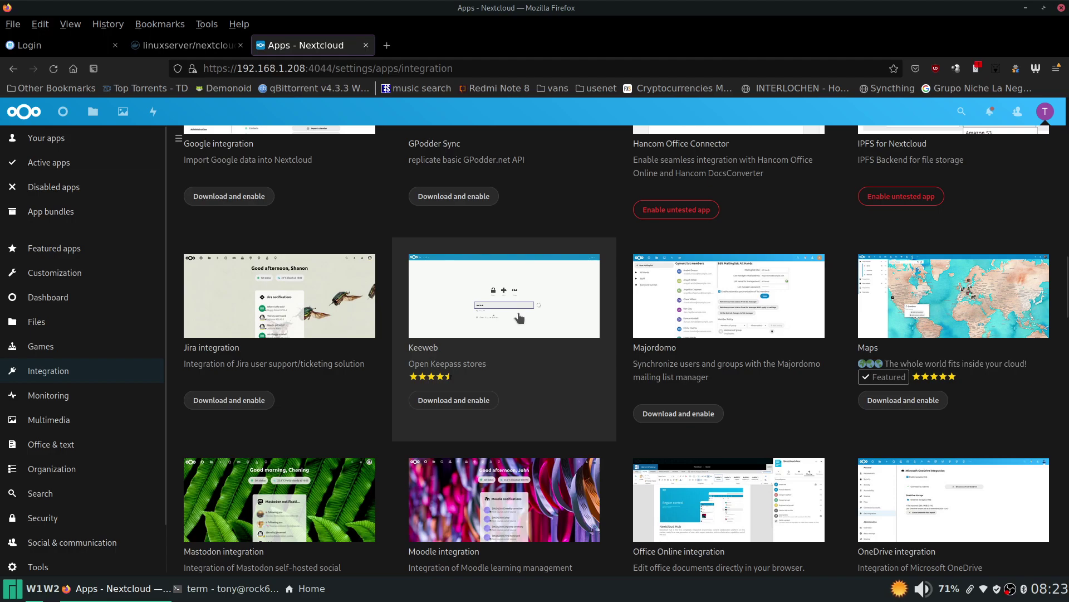
{"action": "scroll", "coordinate": [676, 370], "scroll_direction": "down", "scroll_amount": 6}
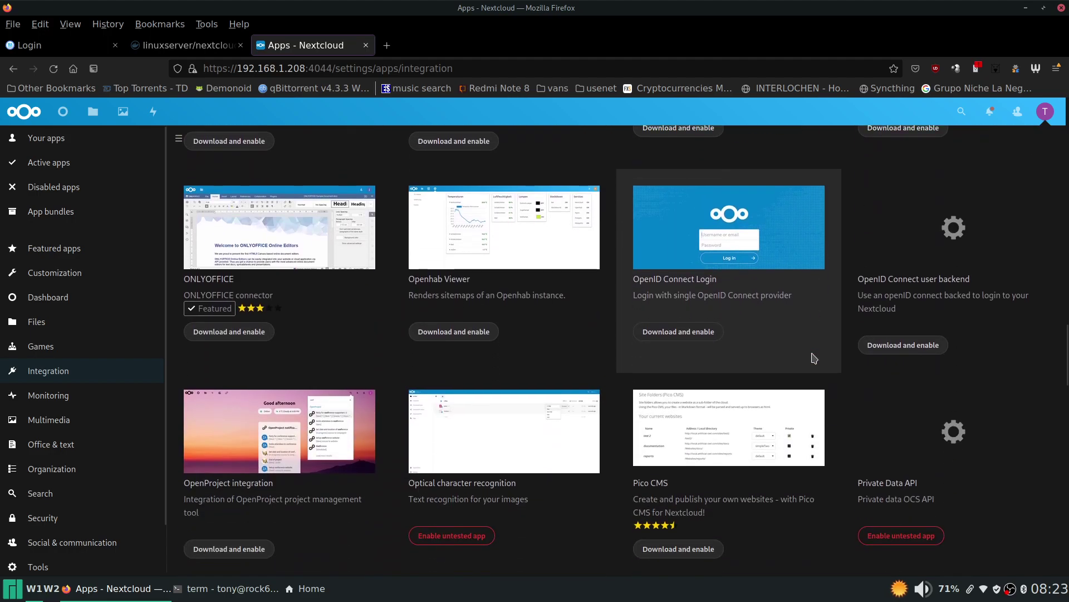
{"action": "scroll", "coordinate": [813, 359], "scroll_direction": "down", "scroll_amount": 1}
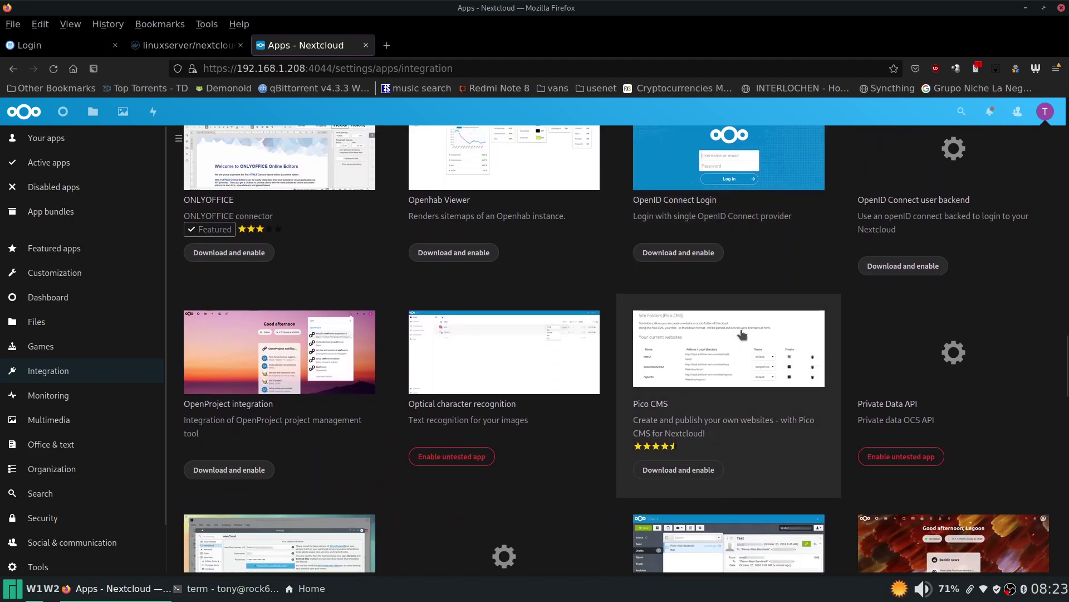
{"action": "scroll", "coordinate": [835, 334], "scroll_direction": "down", "scroll_amount": 4}
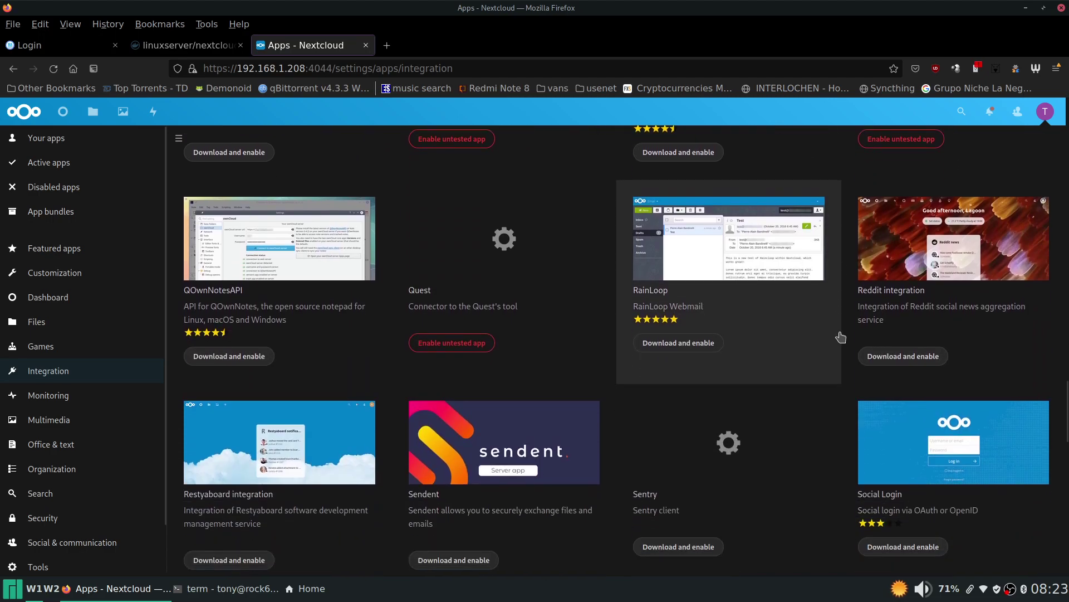
{"action": "scroll", "coordinate": [841, 337], "scroll_direction": "down", "scroll_amount": 3}
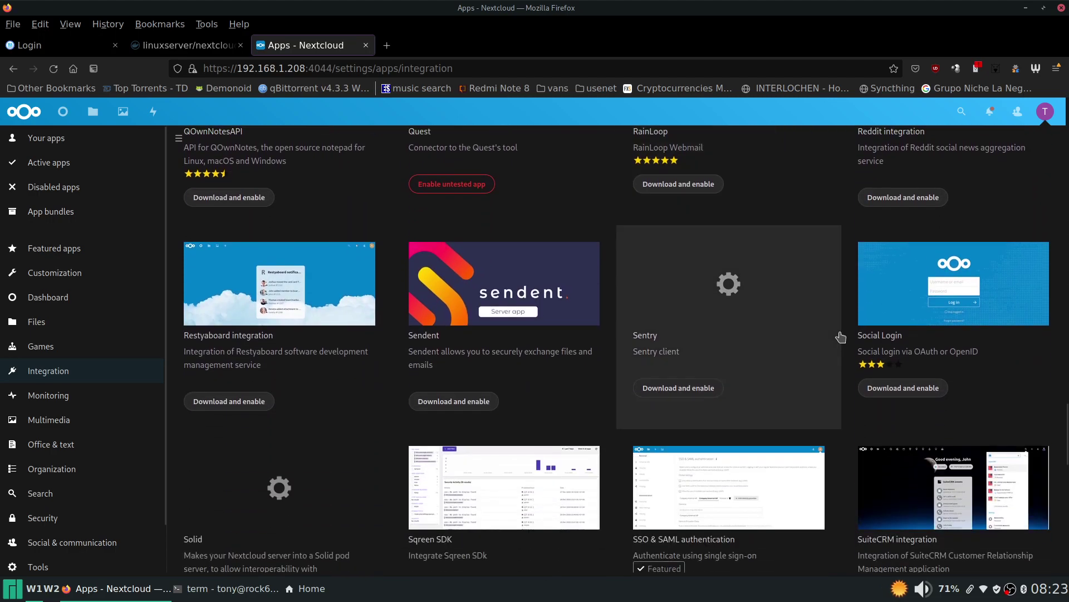
{"action": "scroll", "coordinate": [840, 337], "scroll_direction": "down", "scroll_amount": 5}
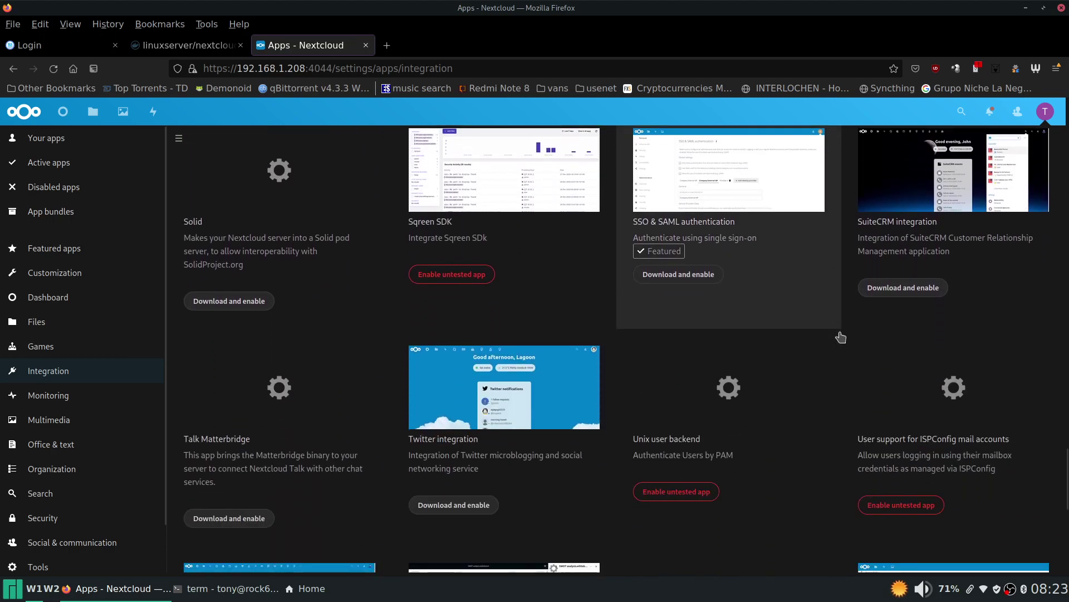
Show the Monitoring app category with Quota warning and Ransomware protection.
{"action": "left_click", "coordinate": [55, 398]}
{"action": "scroll", "coordinate": [692, 335], "scroll_direction": "up", "scroll_amount": 1}
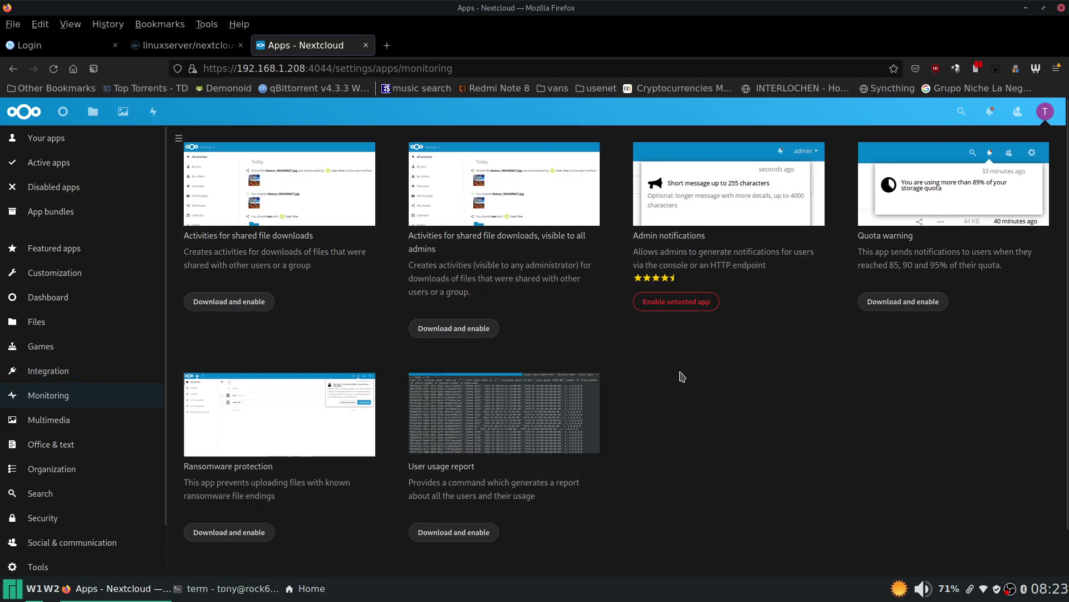
{"action": "scroll", "coordinate": [501, 373], "scroll_direction": "down", "scroll_amount": 1}
Show Multimedia apps and scroll past Music and News to Talk, TV Show Namer, Video converter.
{"action": "scroll", "coordinate": [78, 365], "scroll_direction": "down", "scroll_amount": 1}
{"action": "left_click", "coordinate": [68, 364]}
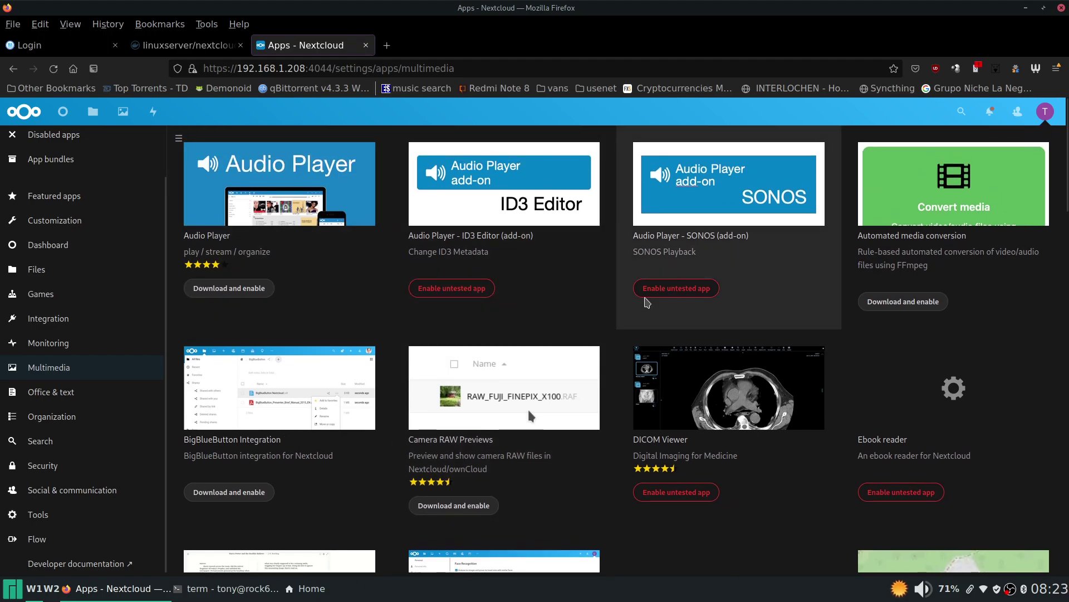
{"action": "scroll", "coordinate": [785, 293], "scroll_direction": "down", "scroll_amount": 3}
{"action": "scroll", "coordinate": [697, 332], "scroll_direction": "down", "scroll_amount": 2}
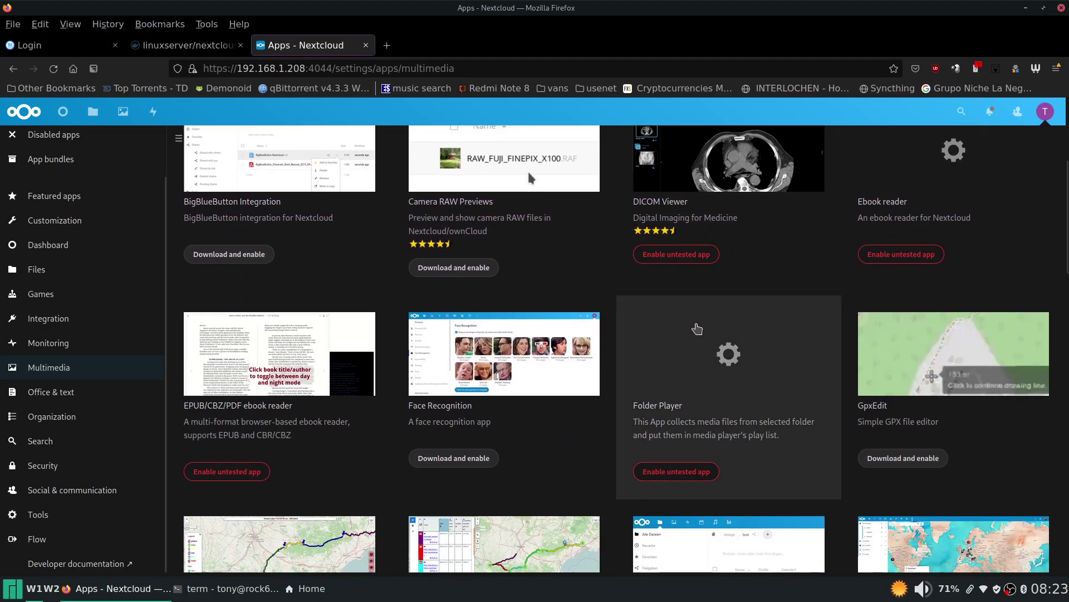
{"action": "scroll", "coordinate": [654, 284], "scroll_direction": "down", "scroll_amount": 3}
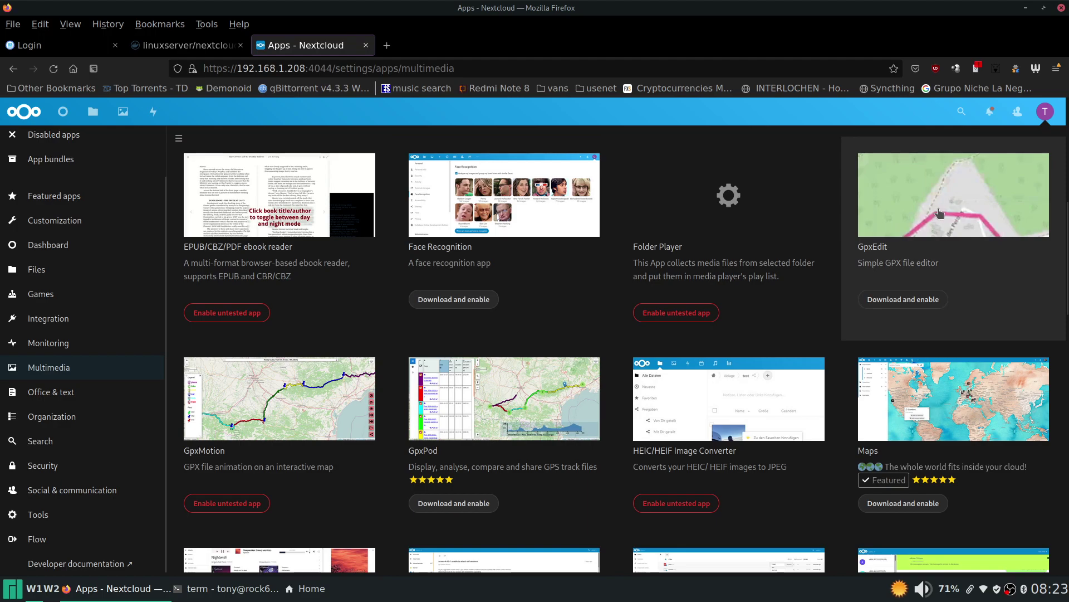
{"action": "scroll", "coordinate": [923, 210], "scroll_direction": "down", "scroll_amount": 2}
{"action": "scroll", "coordinate": [923, 211], "scroll_direction": "down", "scroll_amount": 3}
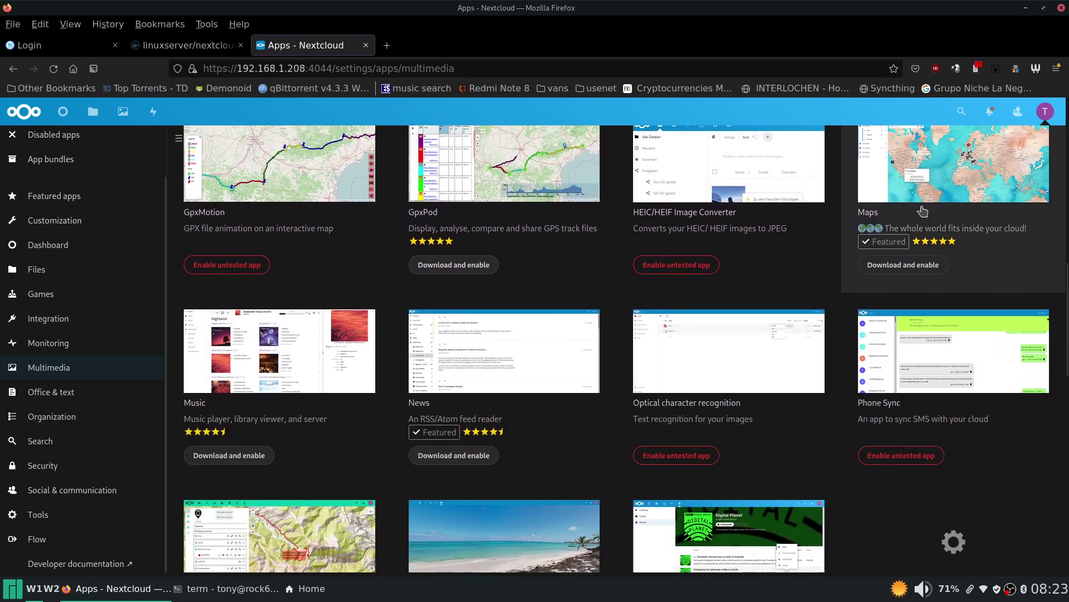
{"action": "scroll", "coordinate": [923, 210], "scroll_direction": "down", "scroll_amount": 3}
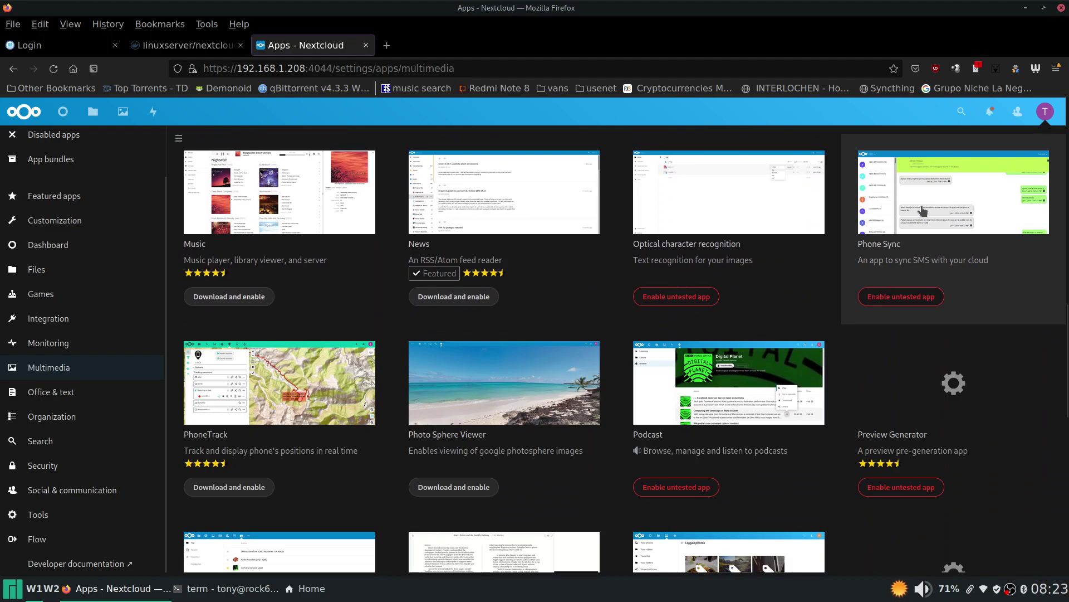
{"action": "scroll", "coordinate": [898, 219], "scroll_direction": "down", "scroll_amount": 4}
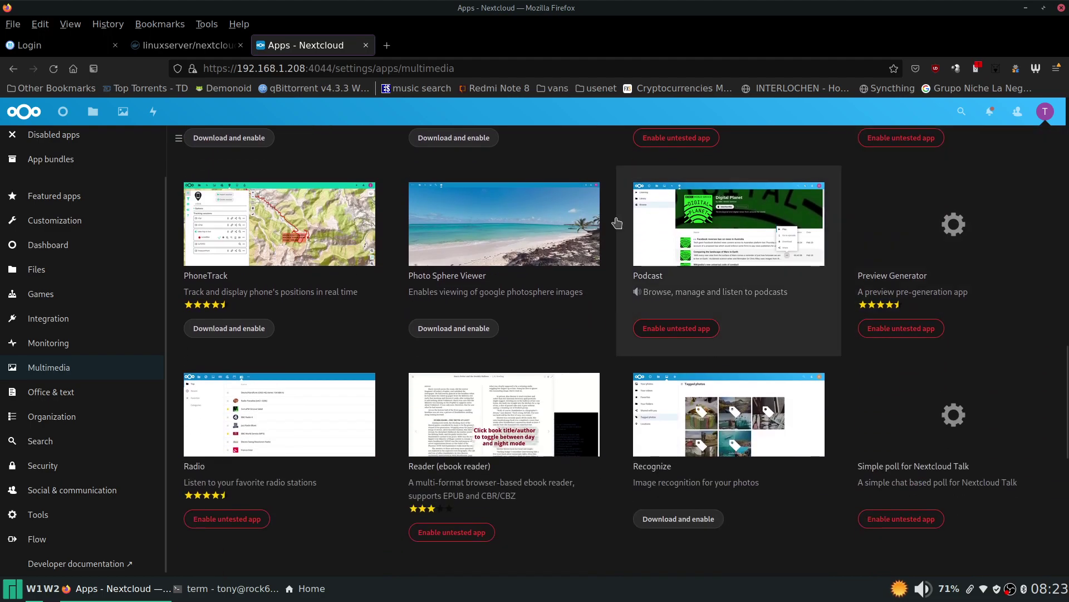
{"action": "scroll", "coordinate": [249, 185], "scroll_direction": "down", "scroll_amount": 1}
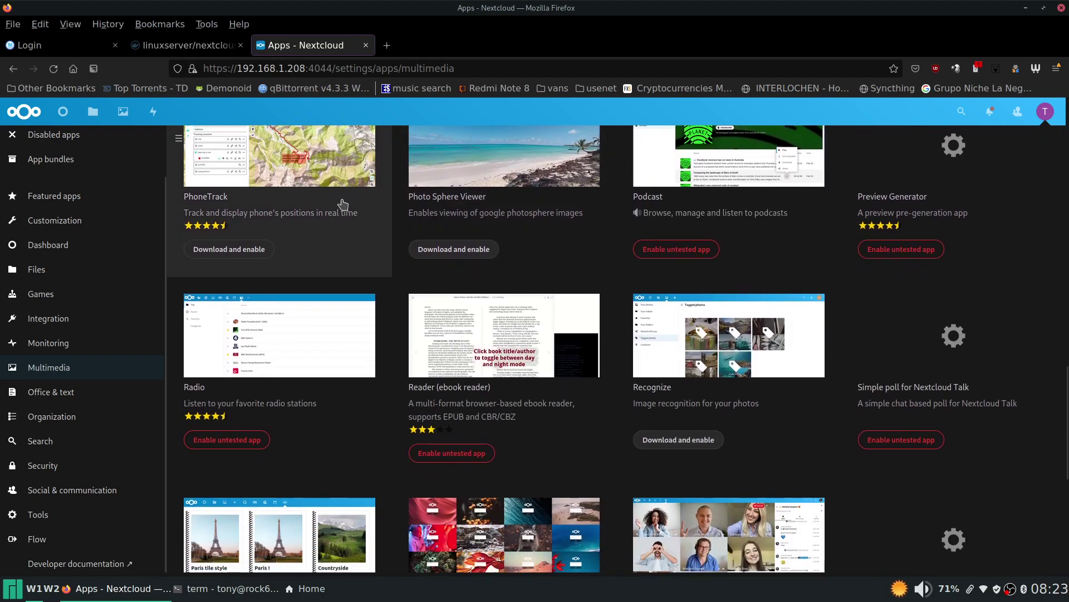
{"action": "scroll", "coordinate": [540, 218], "scroll_direction": "down", "scroll_amount": 6}
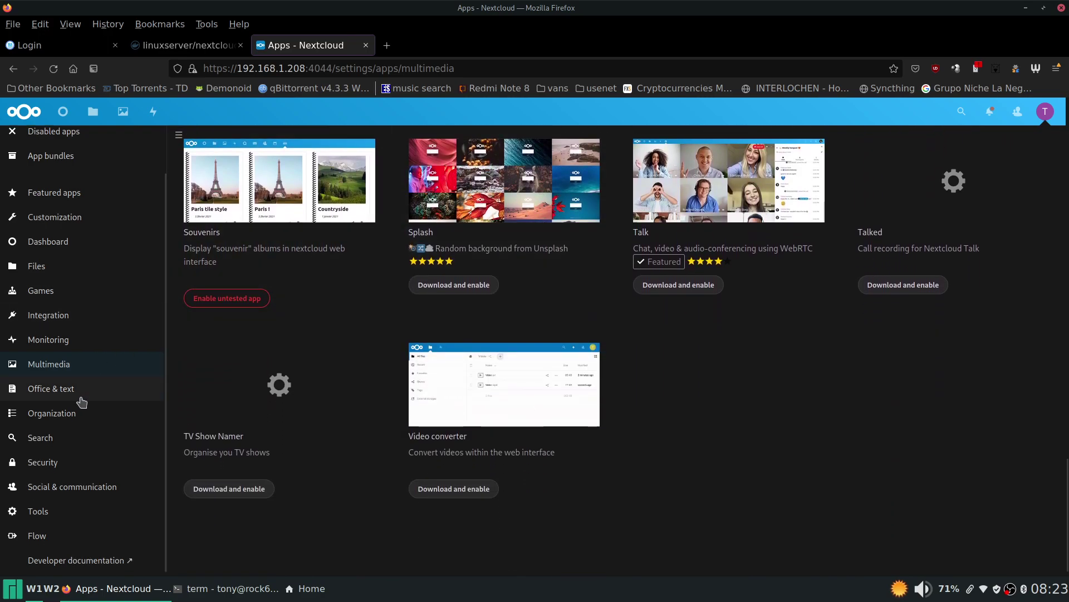
Show Office & text apps and scroll past Sendent and SPG Verein to Tasks, Whiteboard, Wopi.
{"action": "left_click", "coordinate": [78, 391]}
{"action": "scroll", "coordinate": [616, 350], "scroll_direction": "up", "scroll_amount": 4}
{"action": "scroll", "coordinate": [618, 348], "scroll_direction": "up", "scroll_amount": 20}
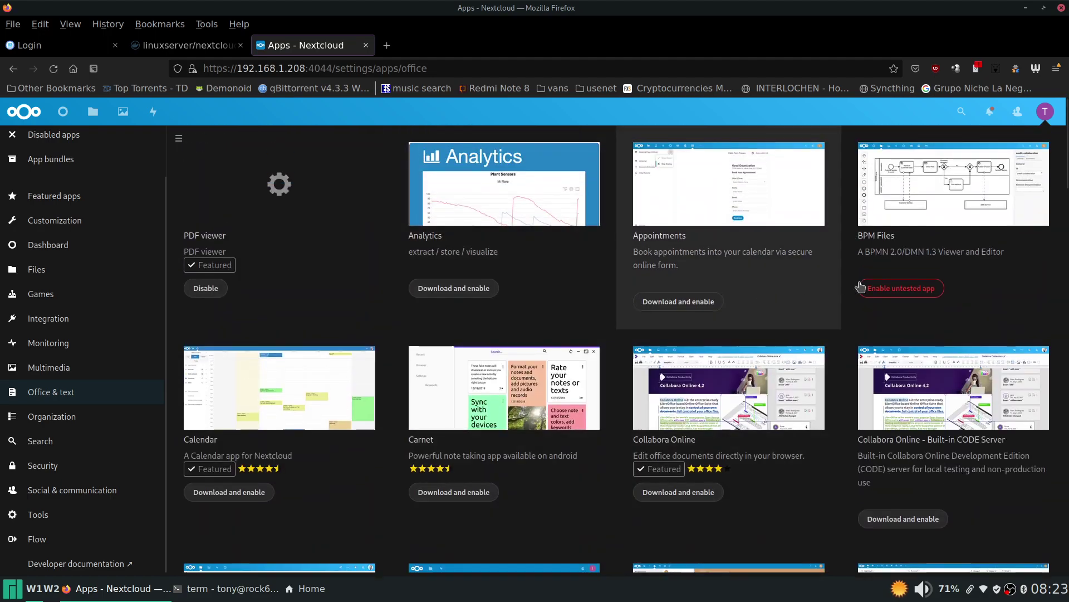
{"action": "scroll", "coordinate": [1016, 301], "scroll_direction": "down", "scroll_amount": 3}
{"action": "scroll", "coordinate": [1019, 303], "scroll_direction": "down", "scroll_amount": 2}
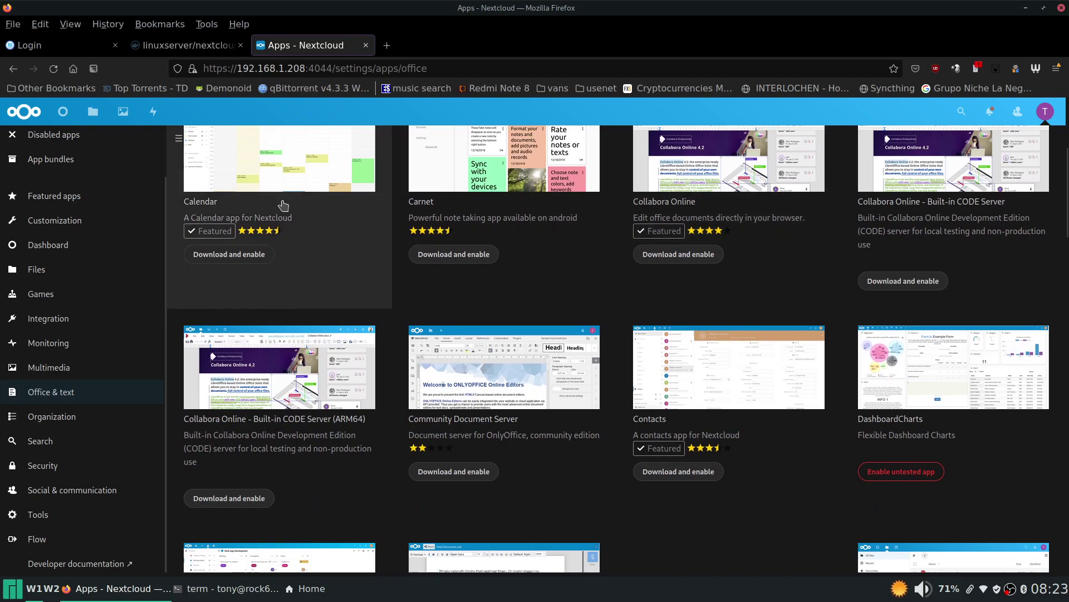
{"action": "scroll", "coordinate": [838, 300], "scroll_direction": "down", "scroll_amount": 7}
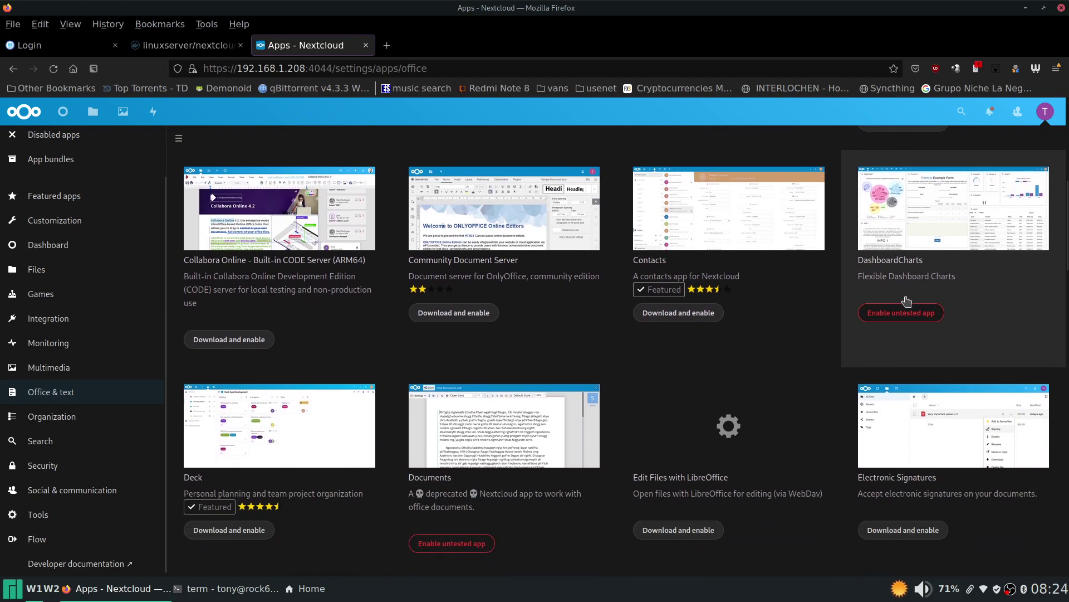
{"action": "scroll", "coordinate": [524, 262], "scroll_direction": "down", "scroll_amount": 2}
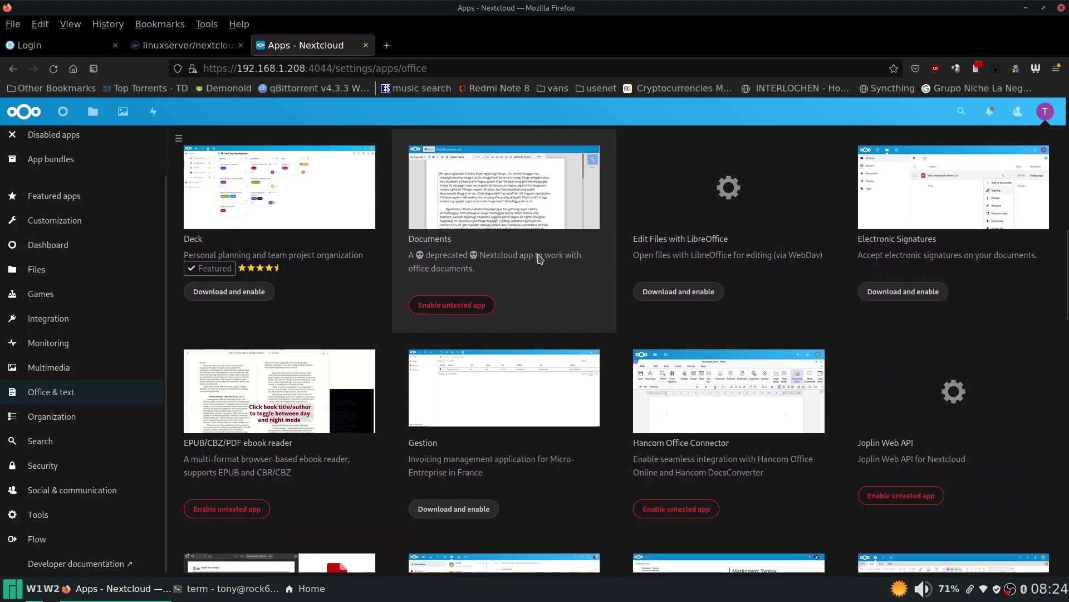
{"action": "scroll", "coordinate": [946, 301], "scroll_direction": "down", "scroll_amount": 3}
{"action": "scroll", "coordinate": [972, 273], "scroll_direction": "up", "scroll_amount": 3}
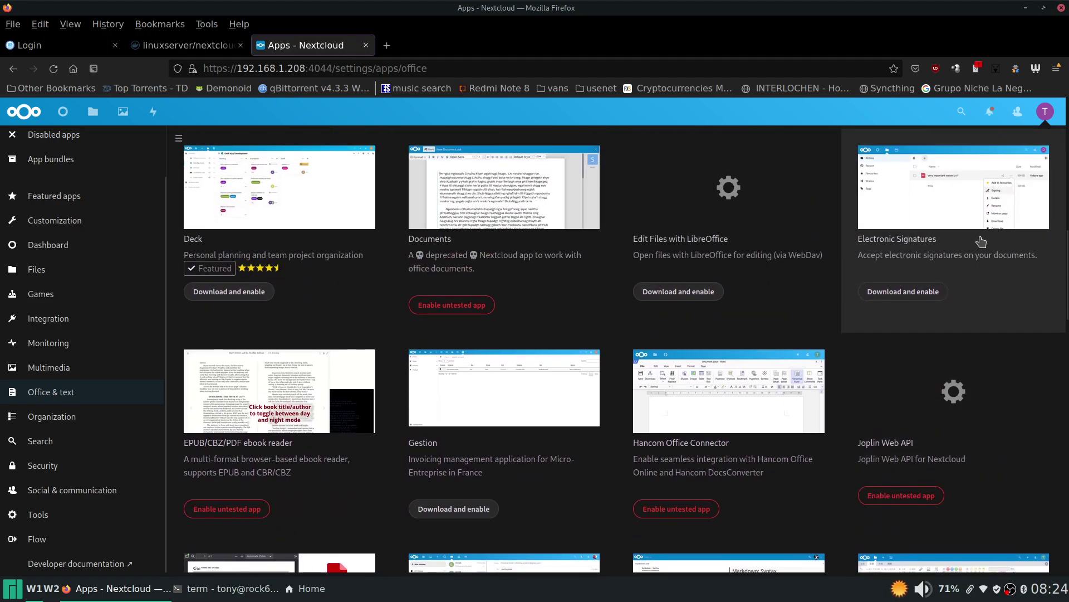
{"action": "scroll", "coordinate": [809, 298], "scroll_direction": "down", "scroll_amount": 5}
{"action": "scroll", "coordinate": [909, 246], "scroll_direction": "up", "scroll_amount": 5}
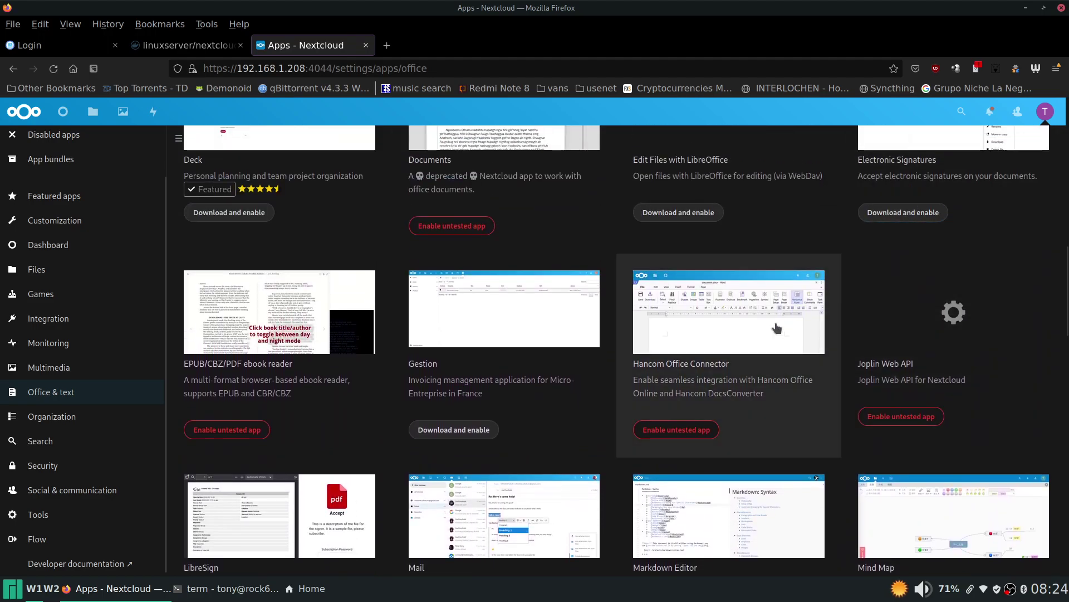
{"action": "scroll", "coordinate": [392, 257], "scroll_direction": "down", "scroll_amount": 4}
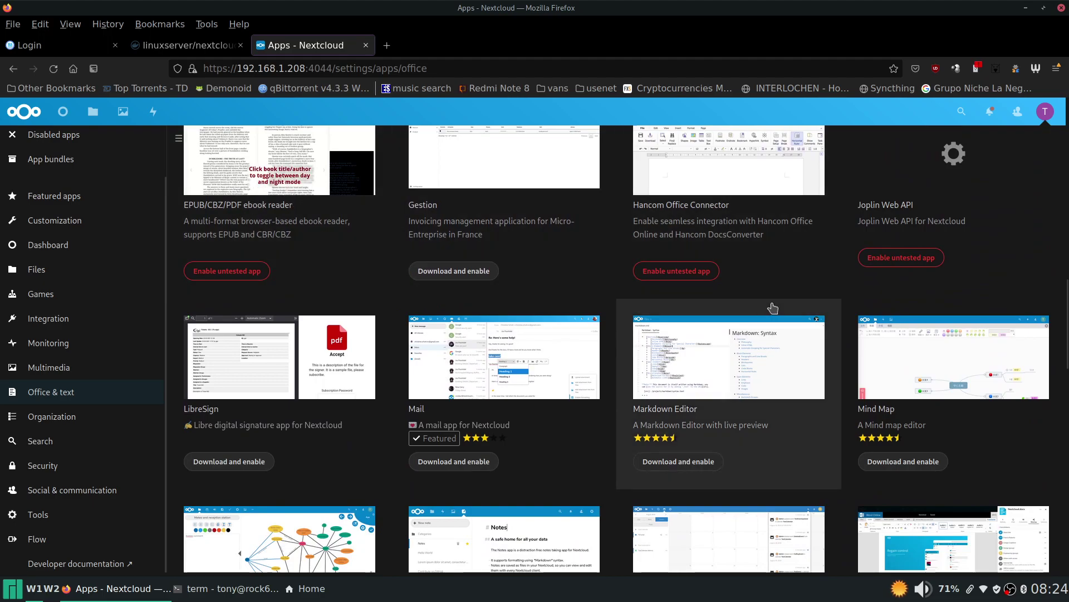
{"action": "scroll", "coordinate": [806, 309], "scroll_direction": "down", "scroll_amount": 4}
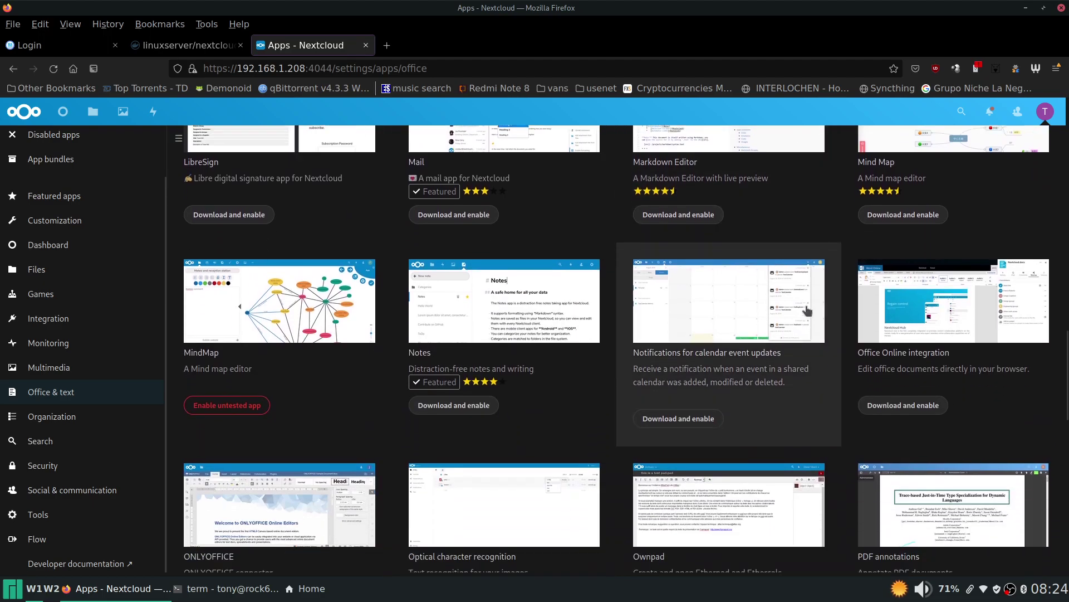
{"action": "scroll", "coordinate": [808, 308], "scroll_direction": "down", "scroll_amount": 5}
{"action": "scroll", "coordinate": [811, 310], "scroll_direction": "down", "scroll_amount": 5}
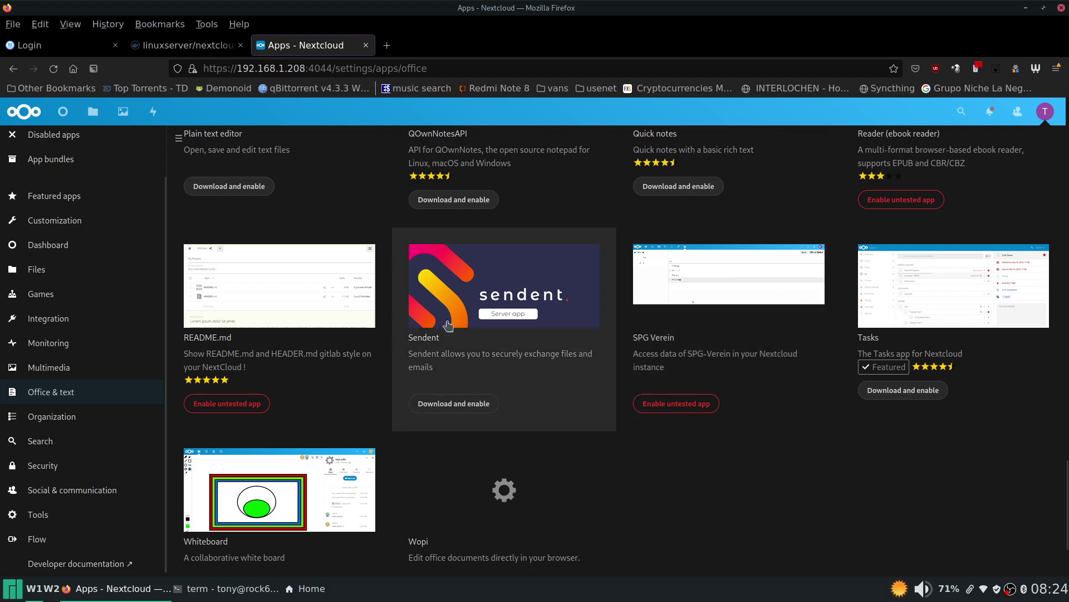
Show Organization apps and scroll to Workflow OCR, WrikeSync and Write support for LDAP.
{"action": "left_click", "coordinate": [61, 419]}
{"action": "scroll", "coordinate": [375, 384], "scroll_direction": "up", "scroll_amount": 20}
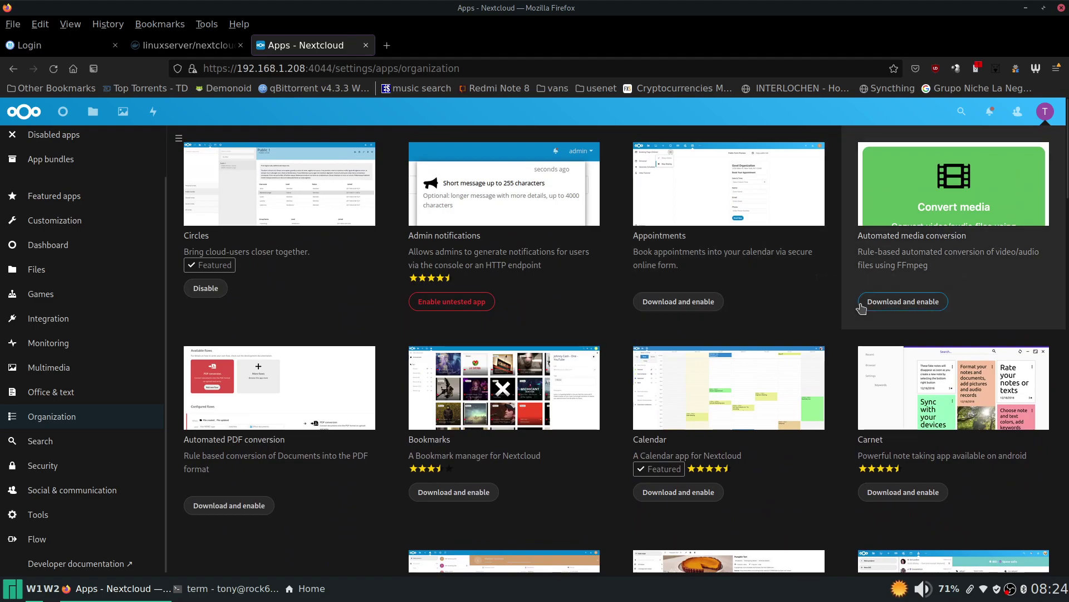
{"action": "scroll", "coordinate": [807, 364], "scroll_direction": "down", "scroll_amount": 5}
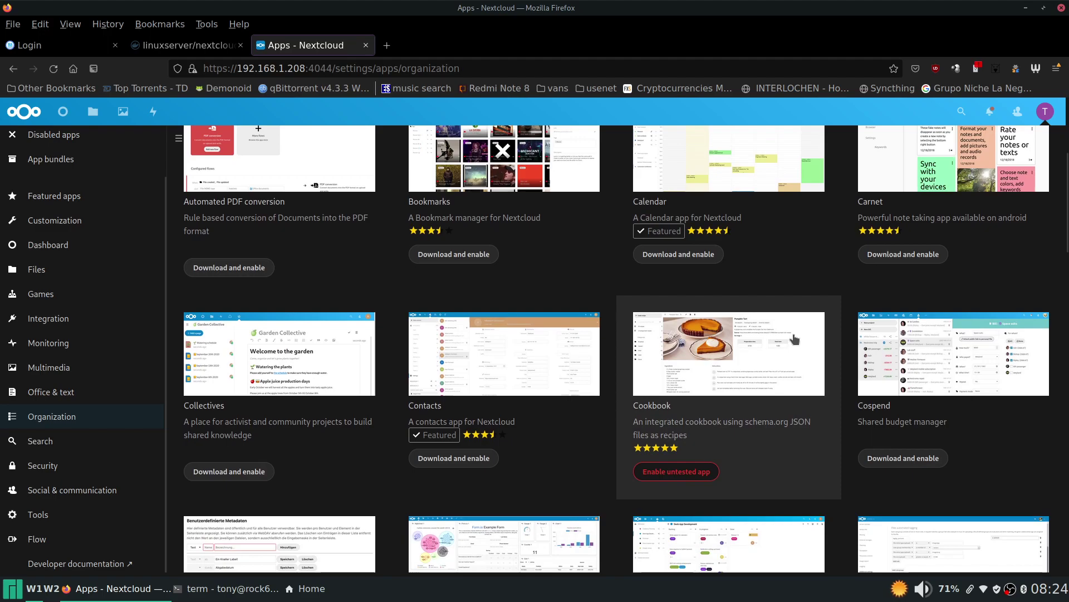
{"action": "scroll", "coordinate": [795, 339], "scroll_direction": "down", "scroll_amount": 6}
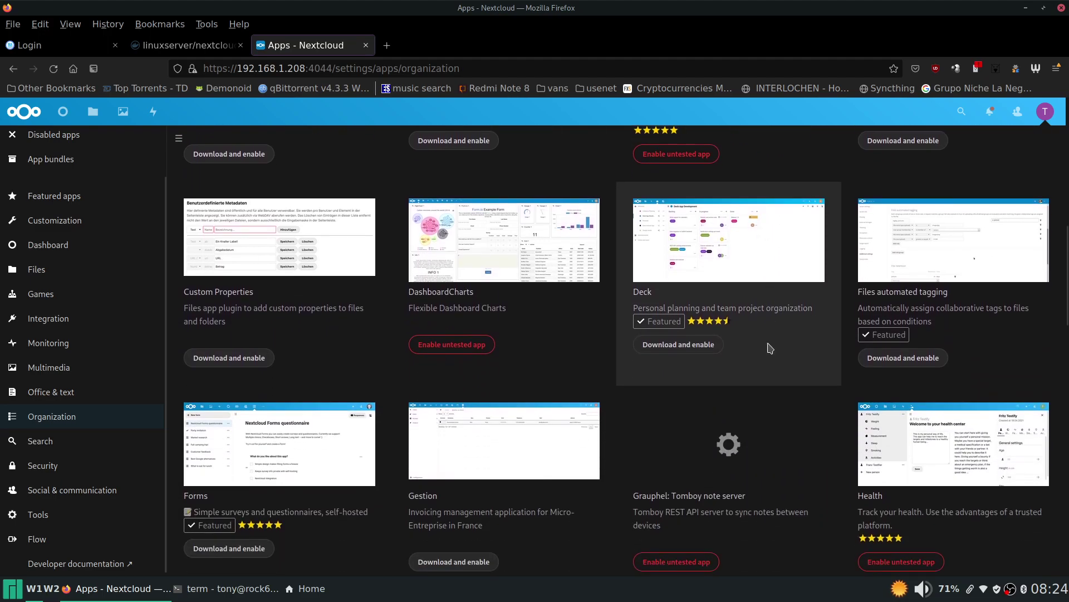
{"action": "scroll", "coordinate": [771, 348], "scroll_direction": "down", "scroll_amount": 6}
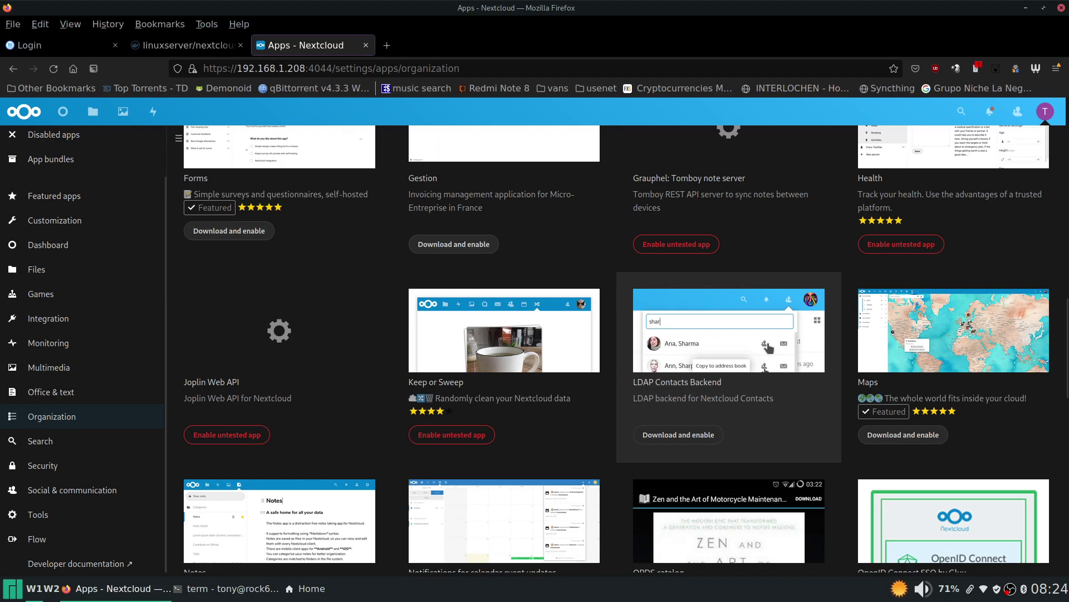
{"action": "scroll", "coordinate": [777, 342], "scroll_direction": "down", "scroll_amount": 3}
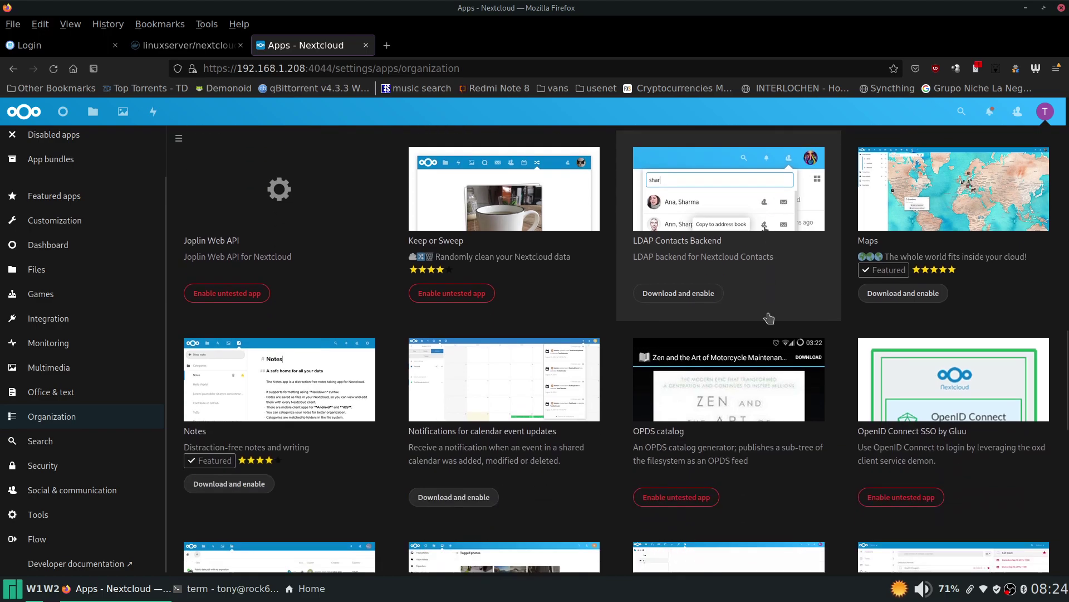
{"action": "scroll", "coordinate": [698, 310], "scroll_direction": "down", "scroll_amount": 6}
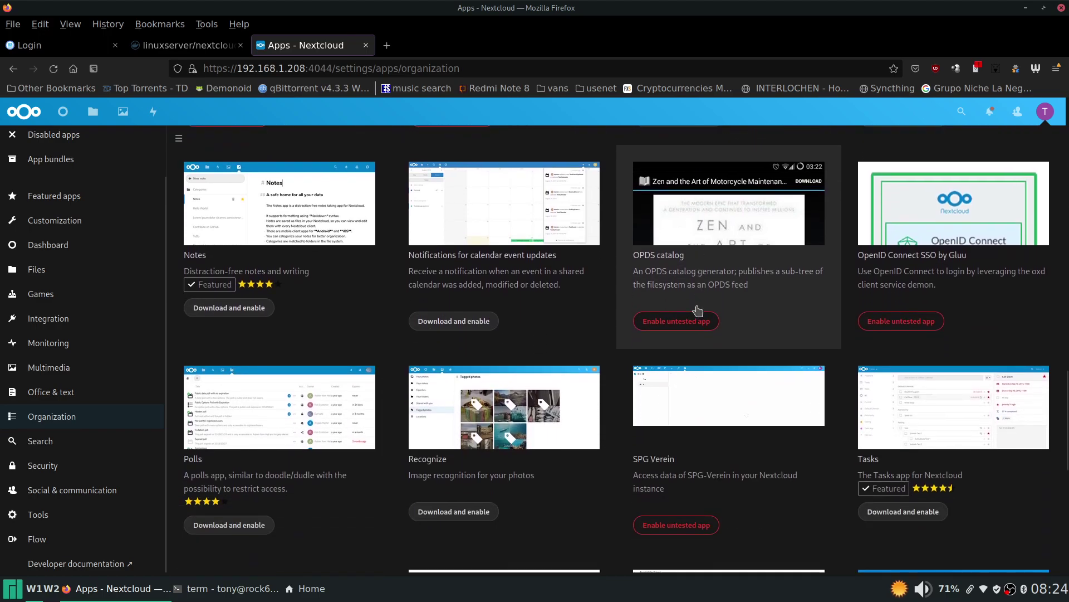
{"action": "scroll", "coordinate": [698, 310], "scroll_direction": "down", "scroll_amount": 2}
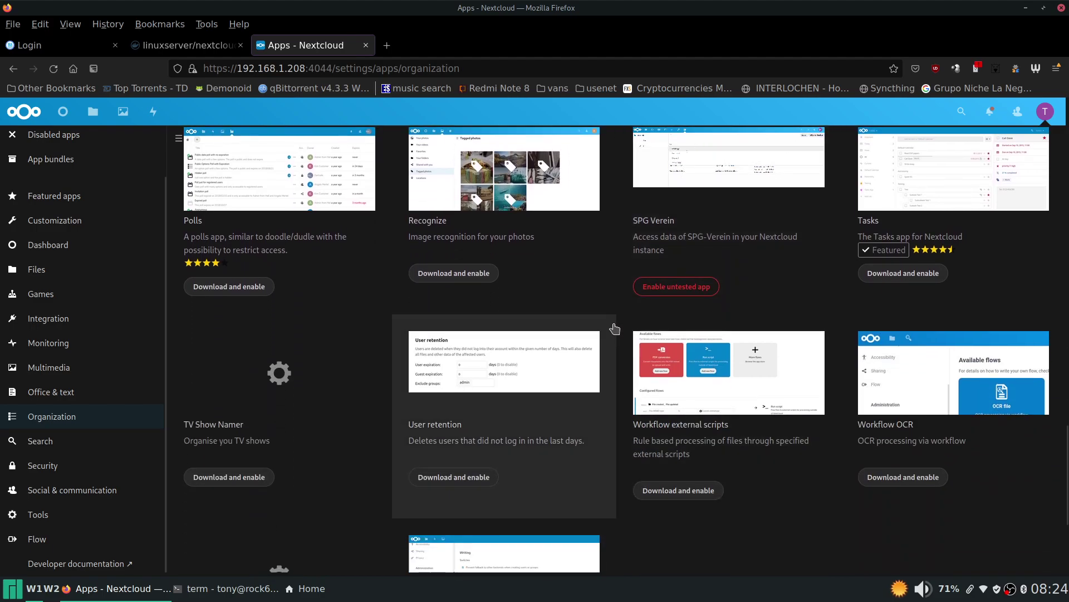
{"action": "scroll", "coordinate": [618, 320], "scroll_direction": "down", "scroll_amount": 4}
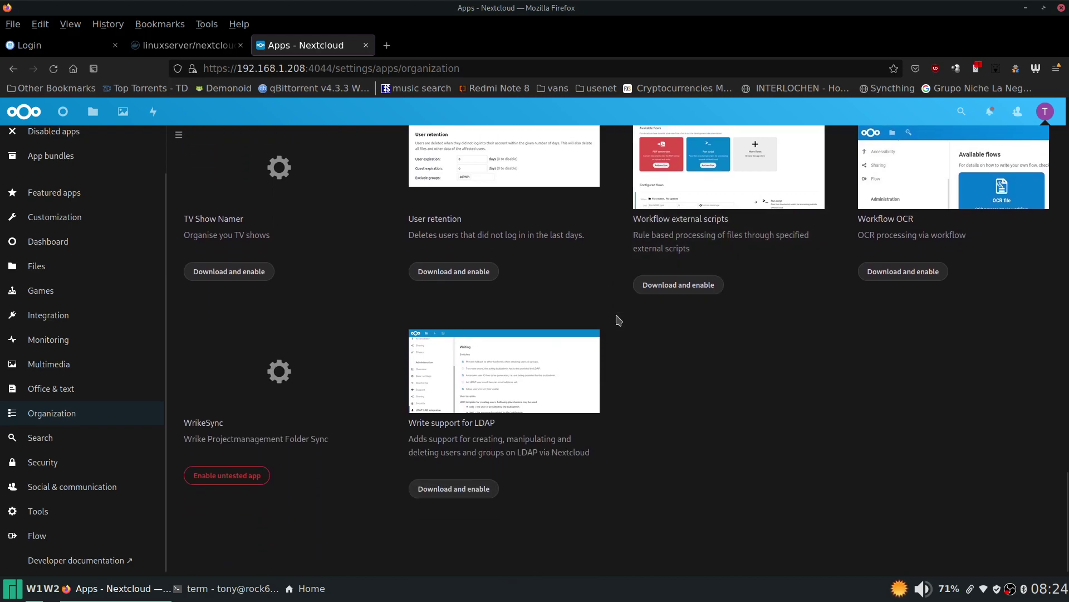
Move via Search to Security apps and scroll to Two-Factor U2F, WebAppPassword, Zimbra Drive.
{"action": "left_click", "coordinate": [70, 438]}
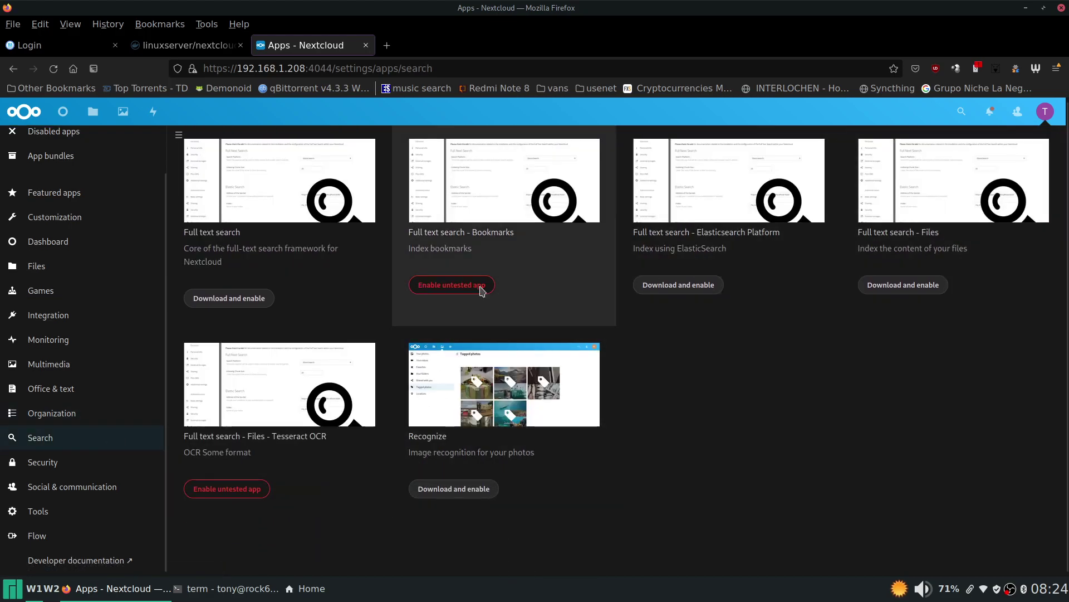
{"action": "left_click", "coordinate": [48, 462]}
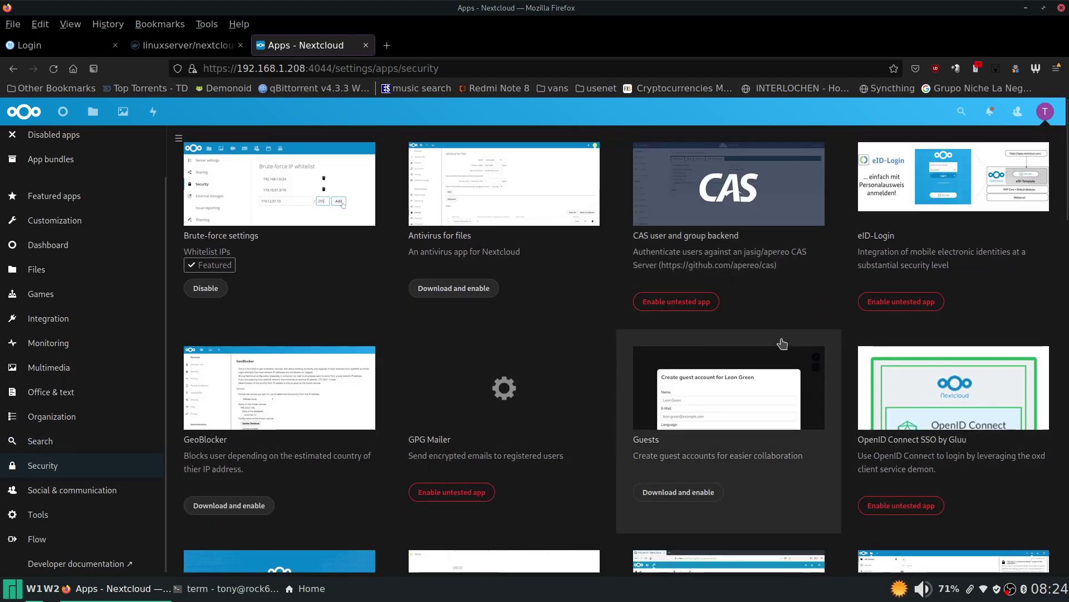
{"action": "scroll", "coordinate": [786, 312], "scroll_direction": "down", "scroll_amount": 3}
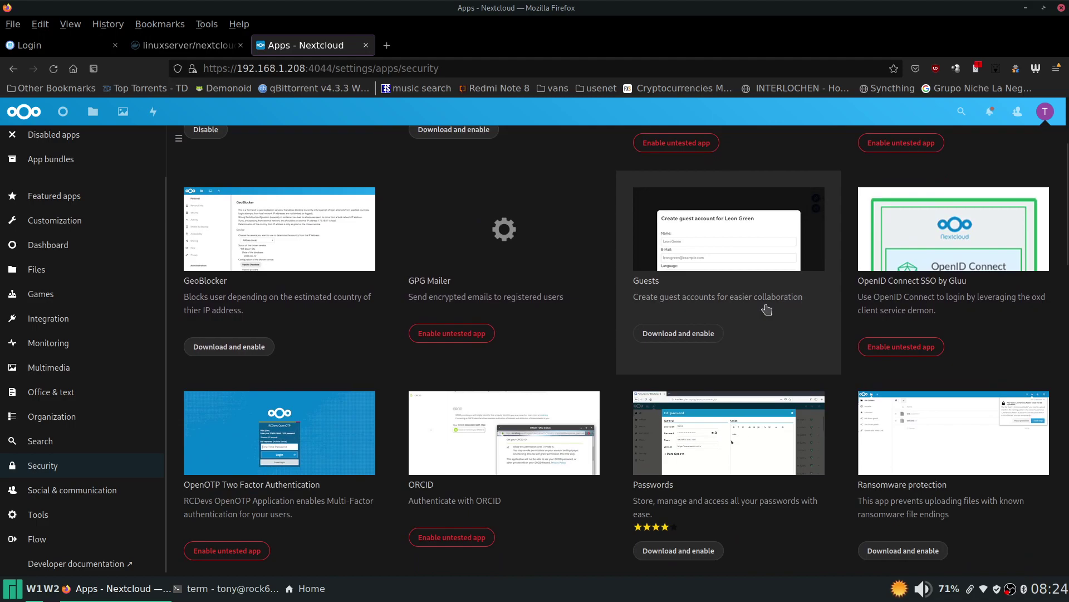
{"action": "scroll", "coordinate": [767, 309], "scroll_direction": "down", "scroll_amount": 3}
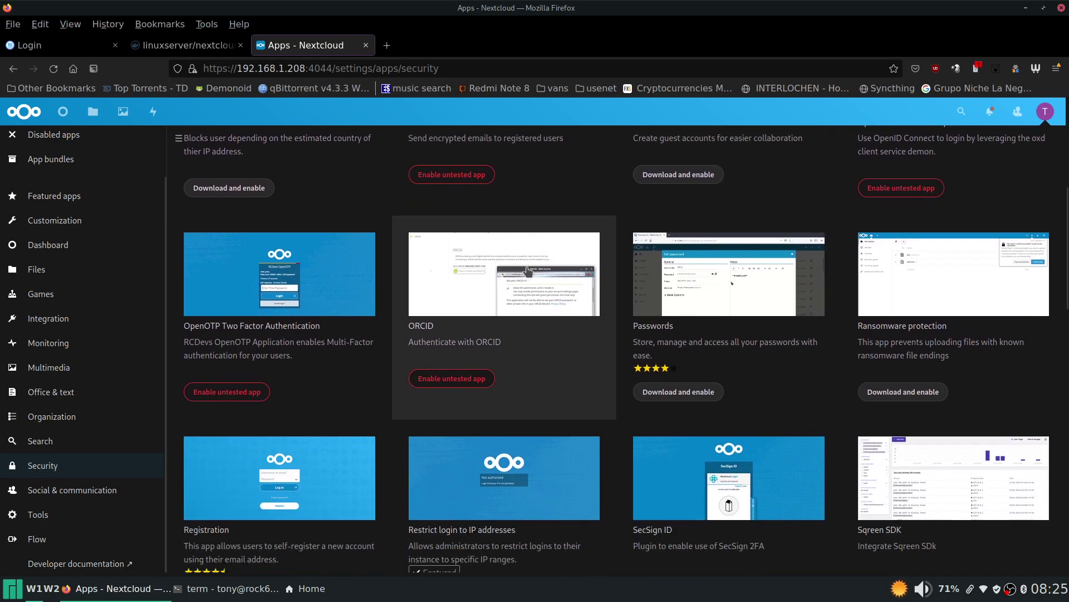
{"action": "scroll", "coordinate": [528, 268], "scroll_direction": "down", "scroll_amount": 6}
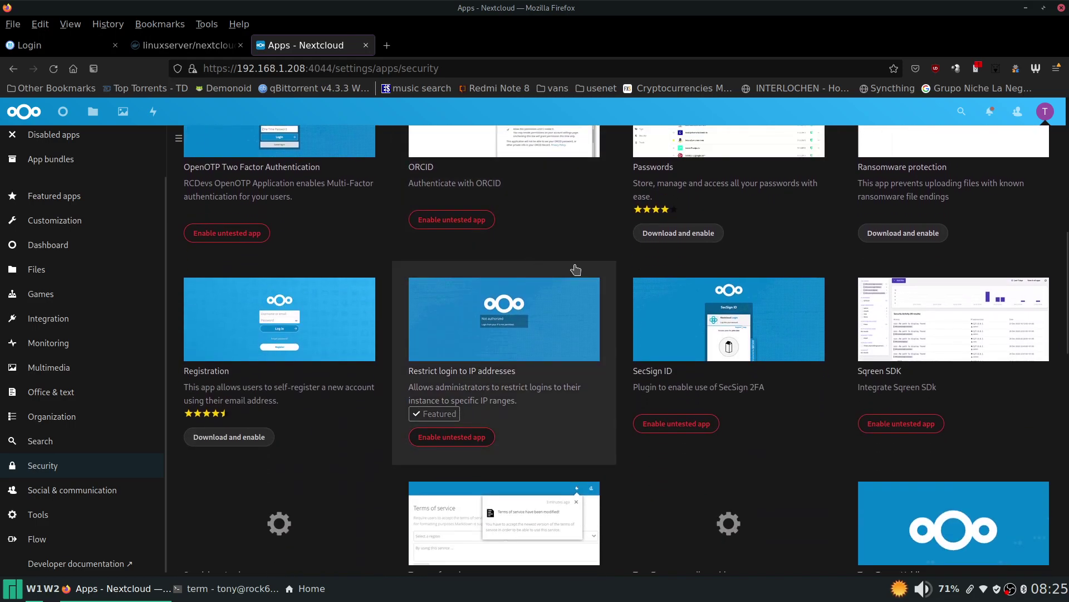
{"action": "scroll", "coordinate": [577, 271], "scroll_direction": "down", "scroll_amount": 5}
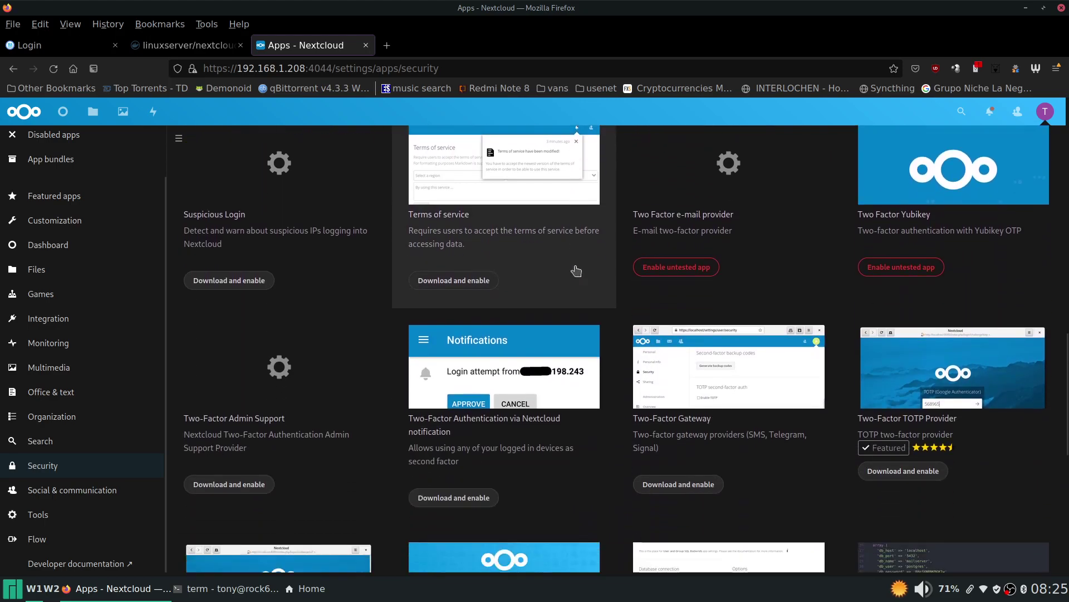
{"action": "scroll", "coordinate": [577, 272], "scroll_direction": "down", "scroll_amount": 7}
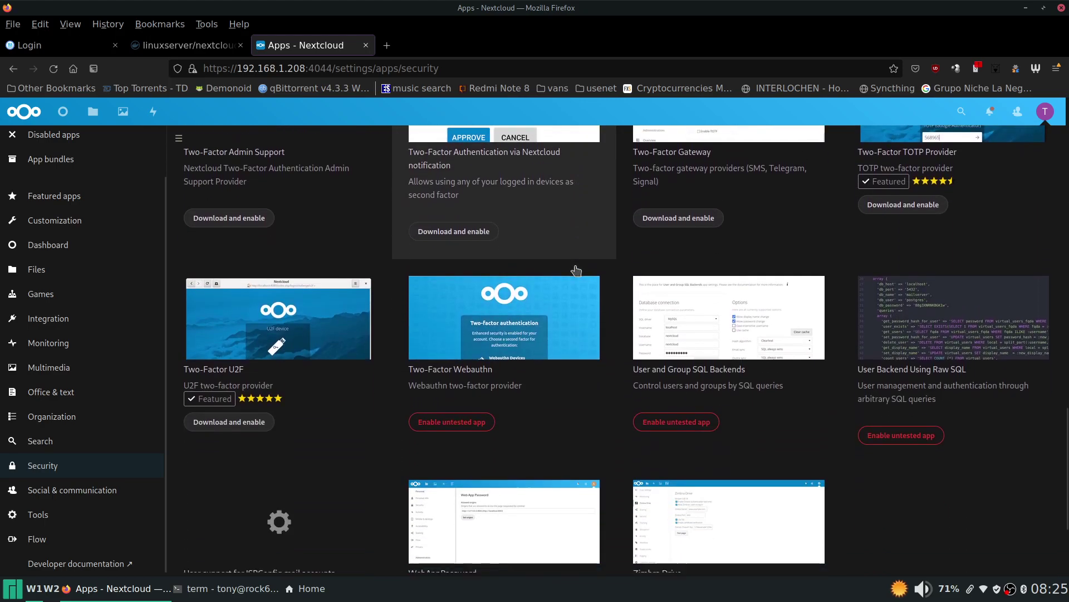
{"action": "scroll", "coordinate": [577, 272], "scroll_direction": "down", "scroll_amount": 1}
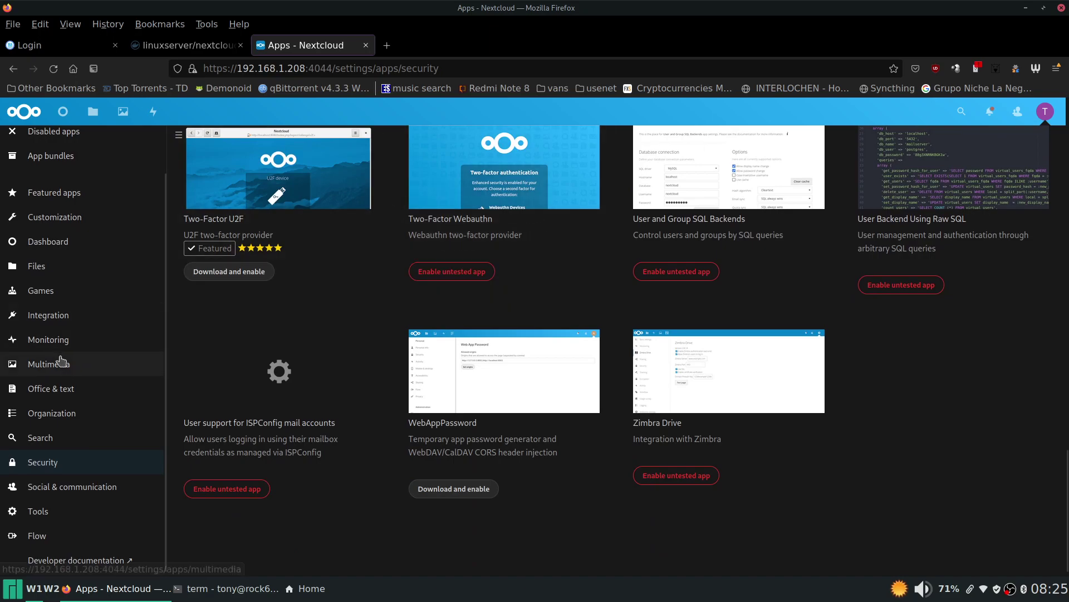
Show Social & communication apps and scroll from Circles down to Talked, W2G2 and Workin2gether.
{"action": "left_click", "coordinate": [78, 492]}
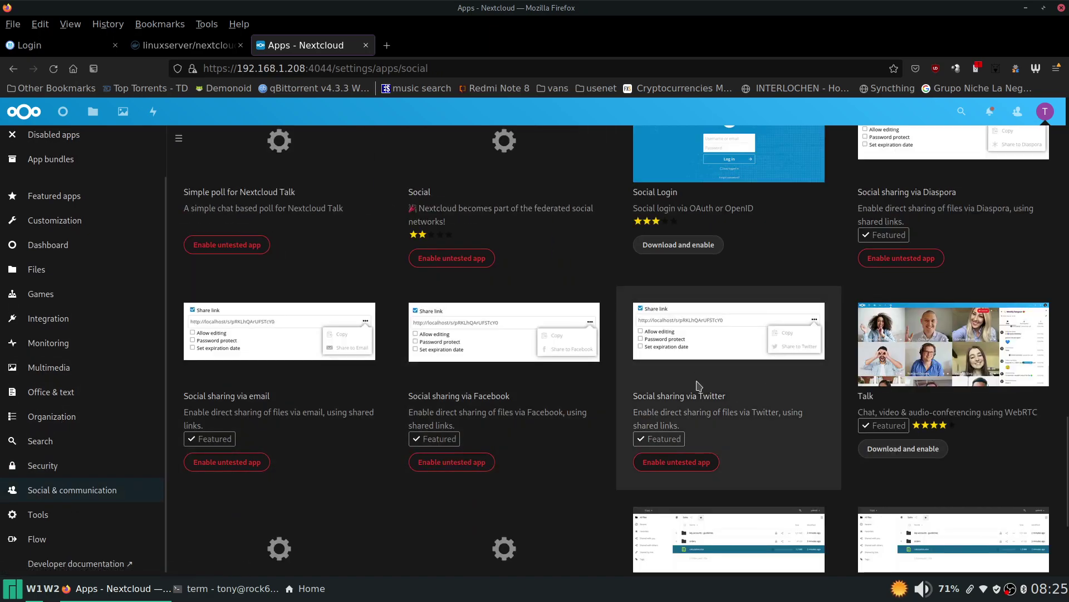
{"action": "scroll", "coordinate": [758, 386], "scroll_direction": "up", "scroll_amount": 20}
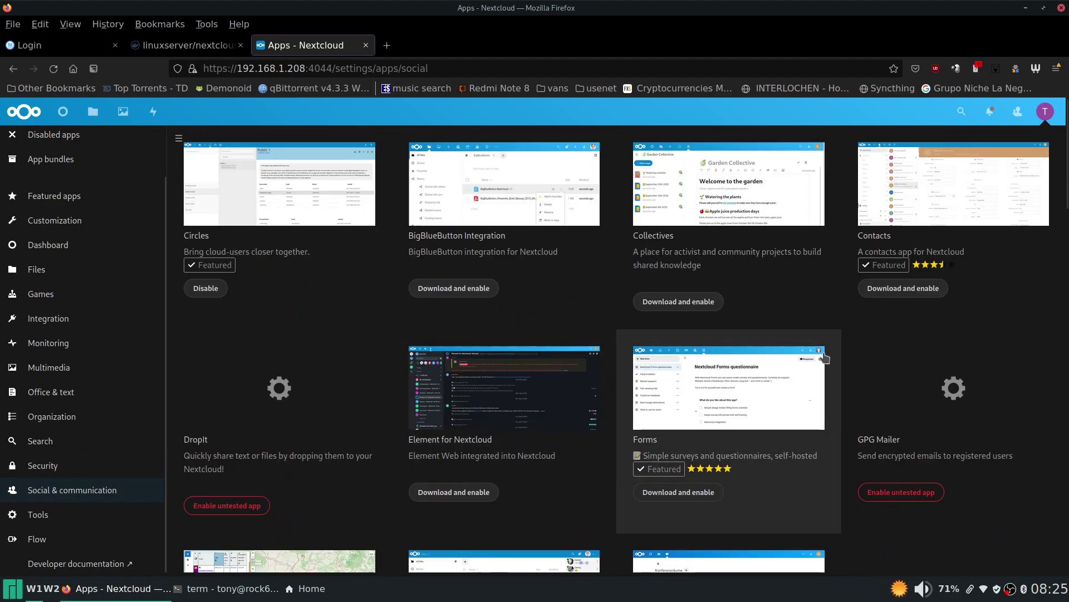
{"action": "scroll", "coordinate": [964, 398], "scroll_direction": "down", "scroll_amount": 3}
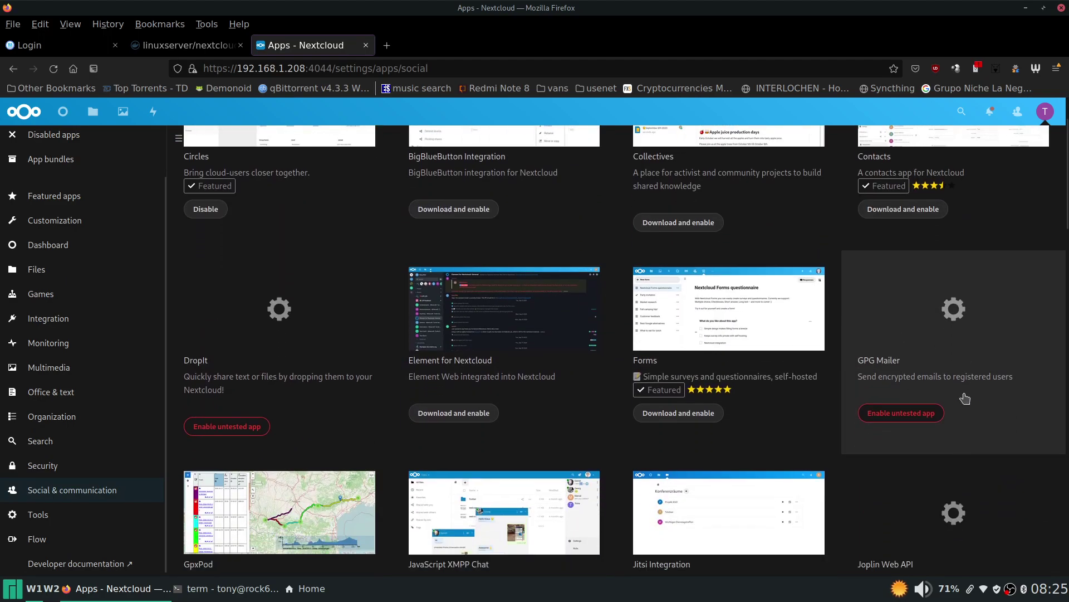
{"action": "scroll", "coordinate": [965, 398], "scroll_direction": "down", "scroll_amount": 9}
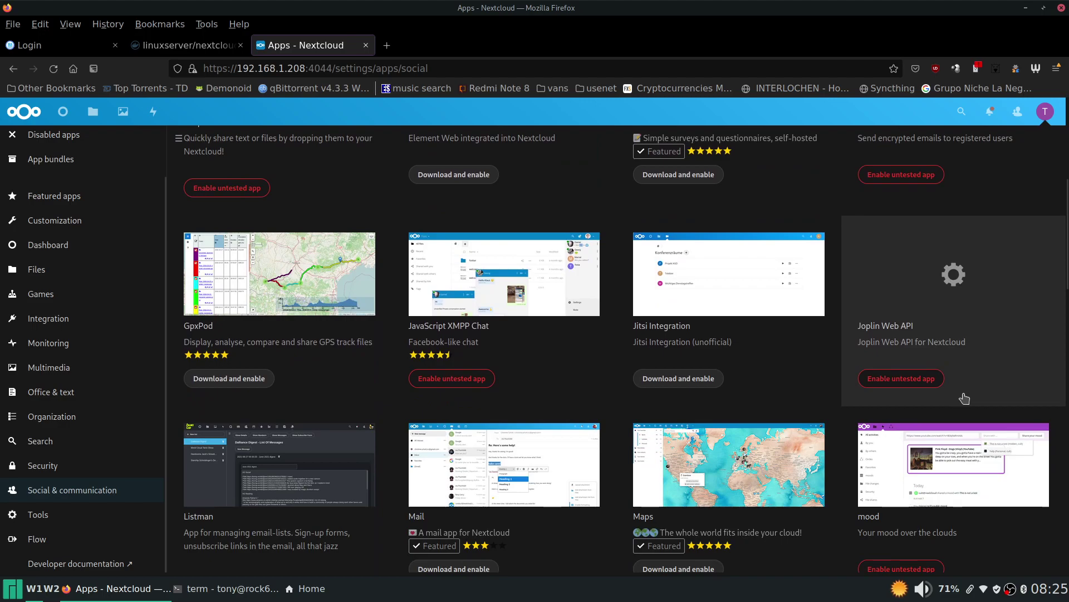
{"action": "scroll", "coordinate": [964, 399], "scroll_direction": "down", "scroll_amount": 15}
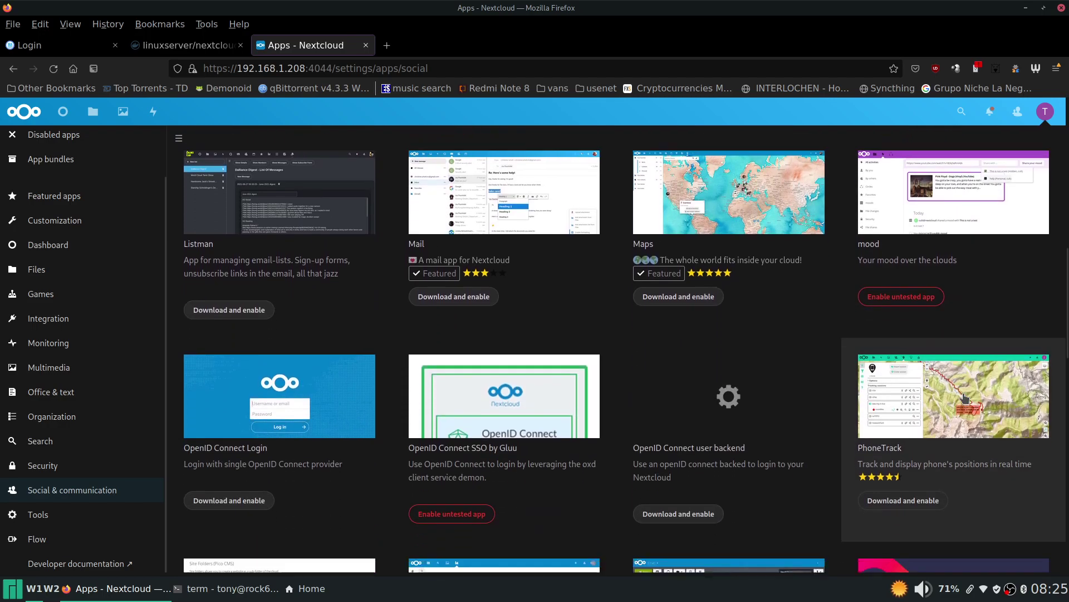
{"action": "scroll", "coordinate": [965, 398], "scroll_direction": "down", "scroll_amount": 10}
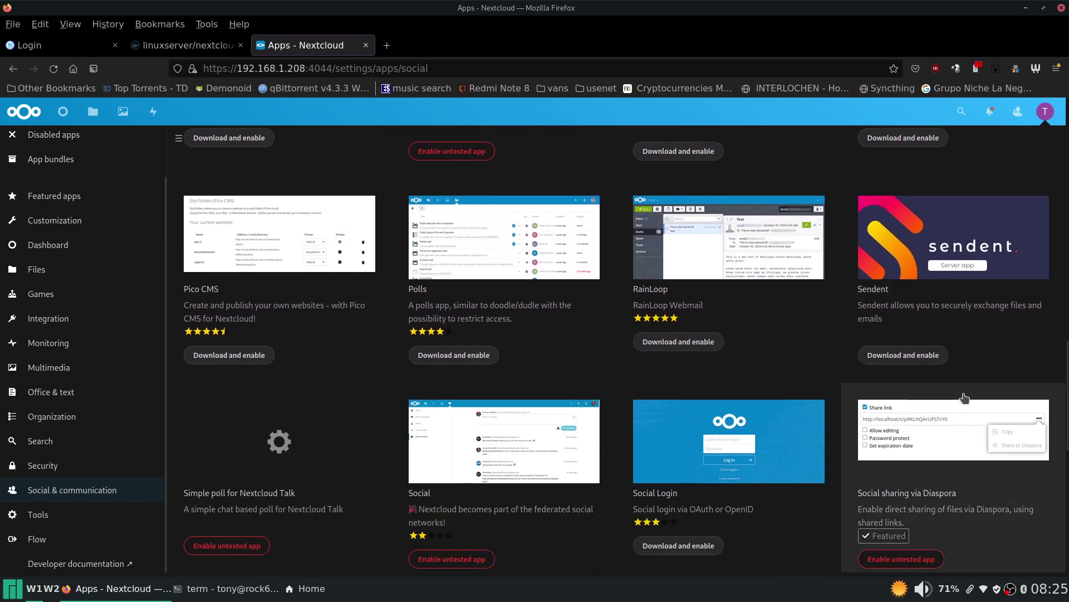
{"action": "scroll", "coordinate": [964, 398], "scroll_direction": "down", "scroll_amount": 9}
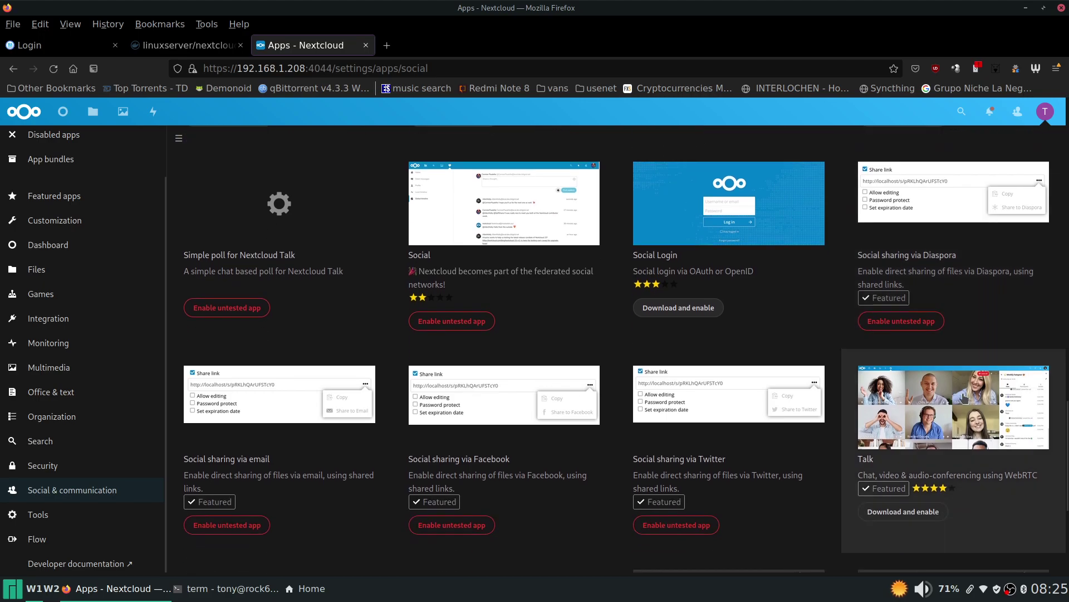
{"action": "scroll", "coordinate": [965, 398], "scroll_direction": "down", "scroll_amount": 3}
{"action": "scroll", "coordinate": [965, 398], "scroll_direction": "down", "scroll_amount": 6}
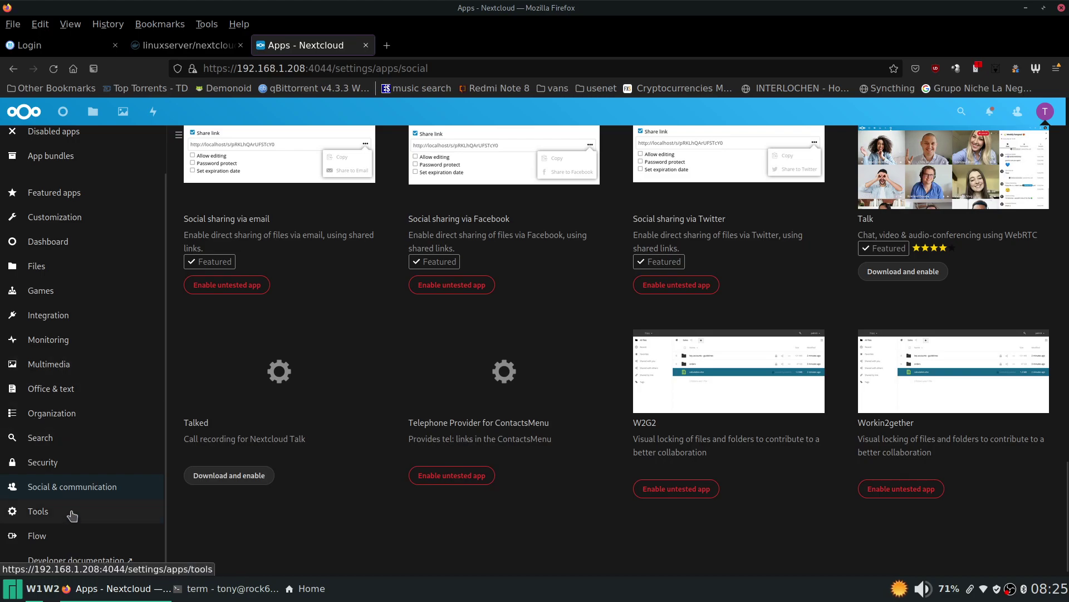
Show the Tools category and browse its apps from Circles and Activity Log through Draw.io to Nextant.
{"action": "left_click", "coordinate": [9, 511]}
{"action": "scroll", "coordinate": [604, 348], "scroll_direction": "up", "scroll_amount": 15}
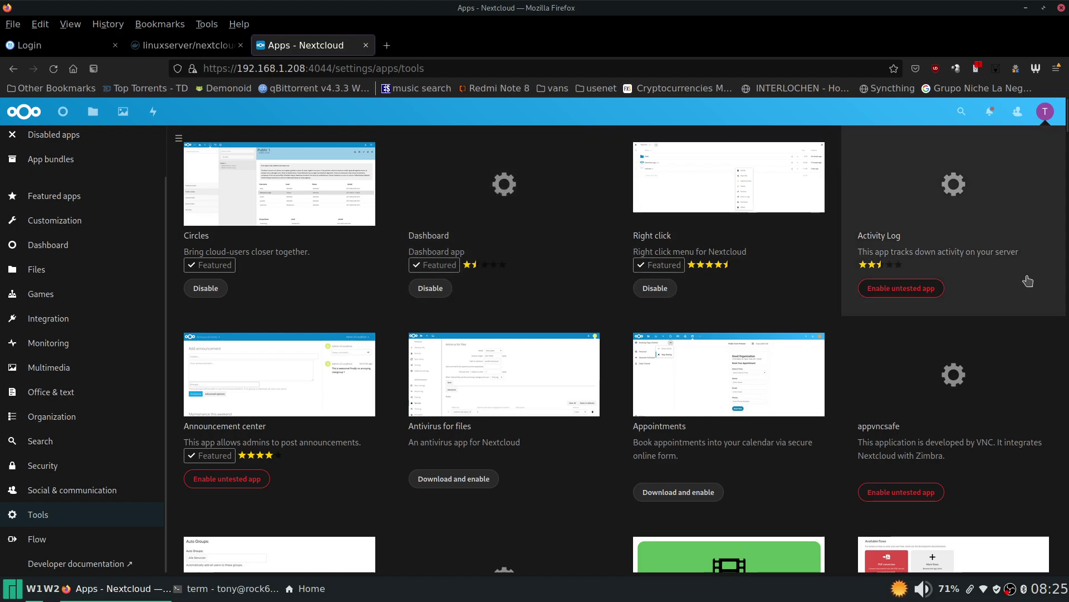
{"action": "scroll", "coordinate": [929, 281], "scroll_direction": "down", "scroll_amount": 2}
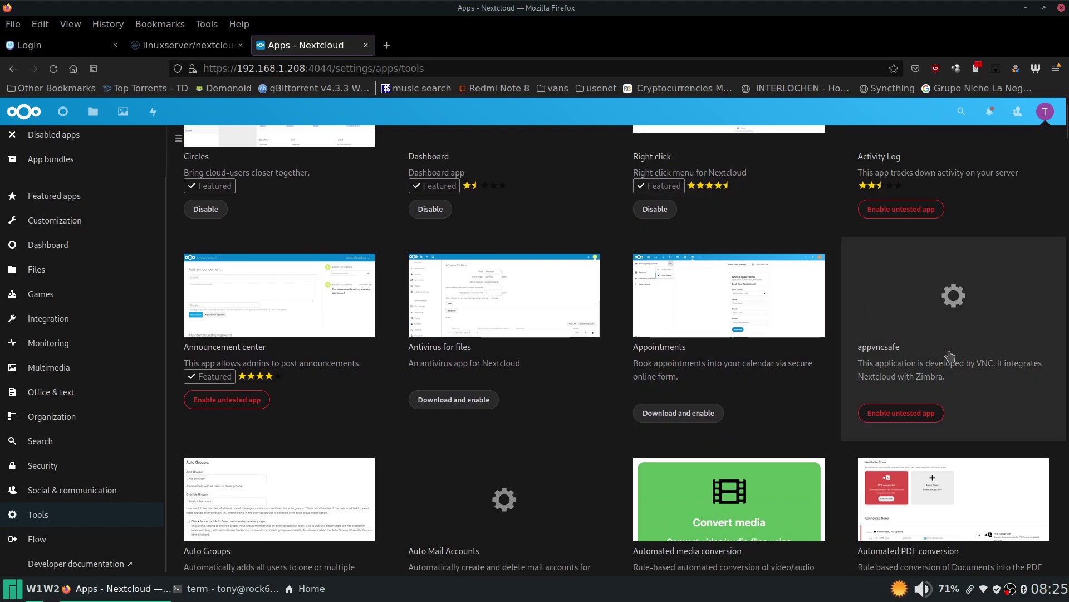
{"action": "scroll", "coordinate": [943, 353], "scroll_direction": "down", "scroll_amount": 2}
{"action": "scroll", "coordinate": [936, 353], "scroll_direction": "up", "scroll_amount": 4}
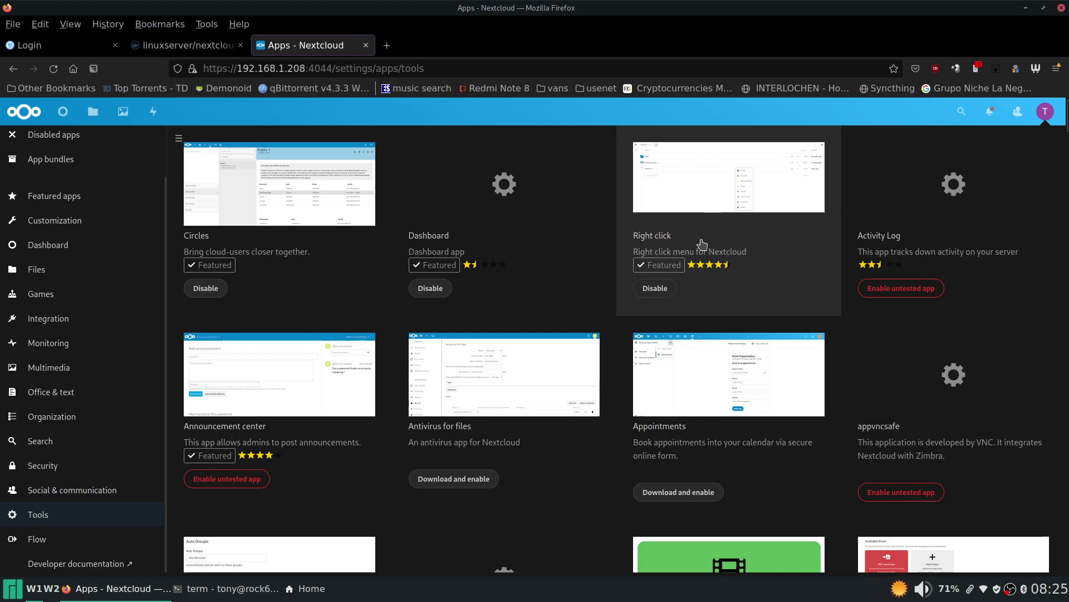
{"action": "scroll", "coordinate": [724, 240], "scroll_direction": "down", "scroll_amount": 5}
{"action": "scroll", "coordinate": [759, 239], "scroll_direction": "down", "scroll_amount": 3}
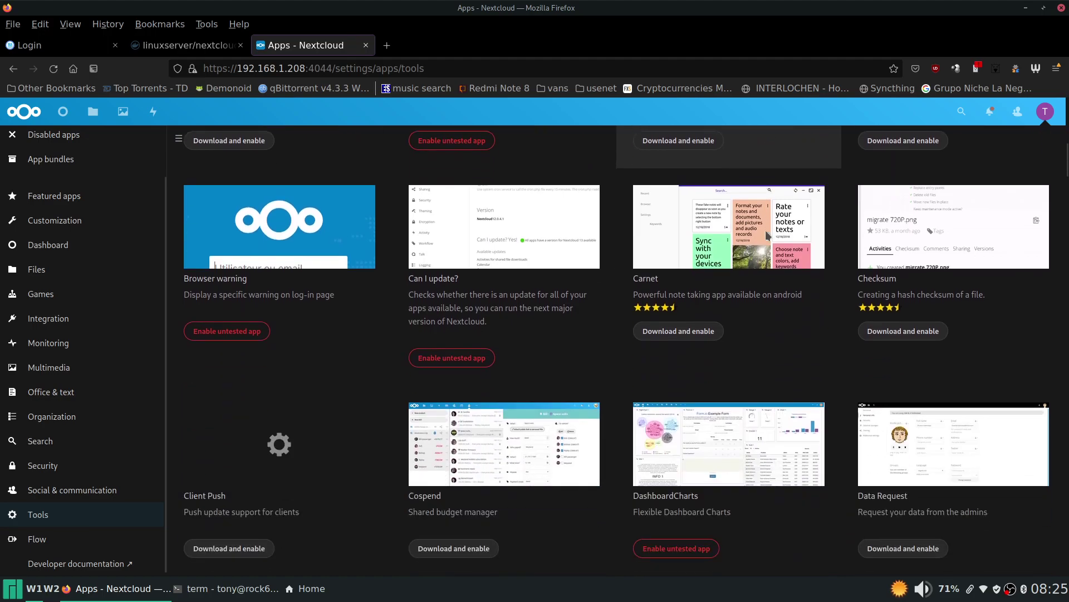
{"action": "scroll", "coordinate": [771, 232], "scroll_direction": "down", "scroll_amount": 3}
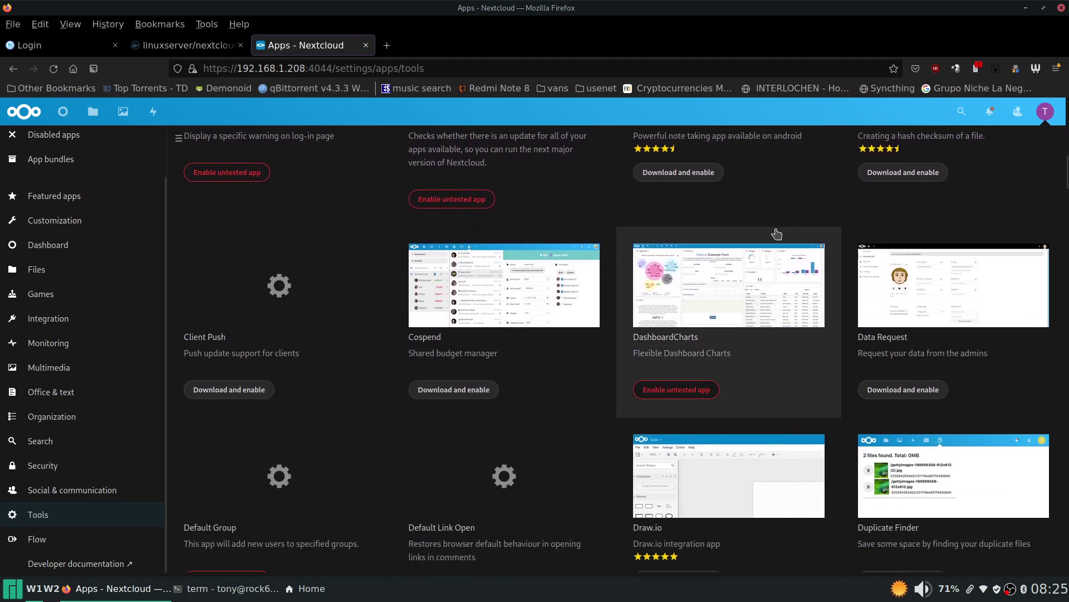
{"action": "scroll", "coordinate": [777, 234], "scroll_direction": "down", "scroll_amount": 2}
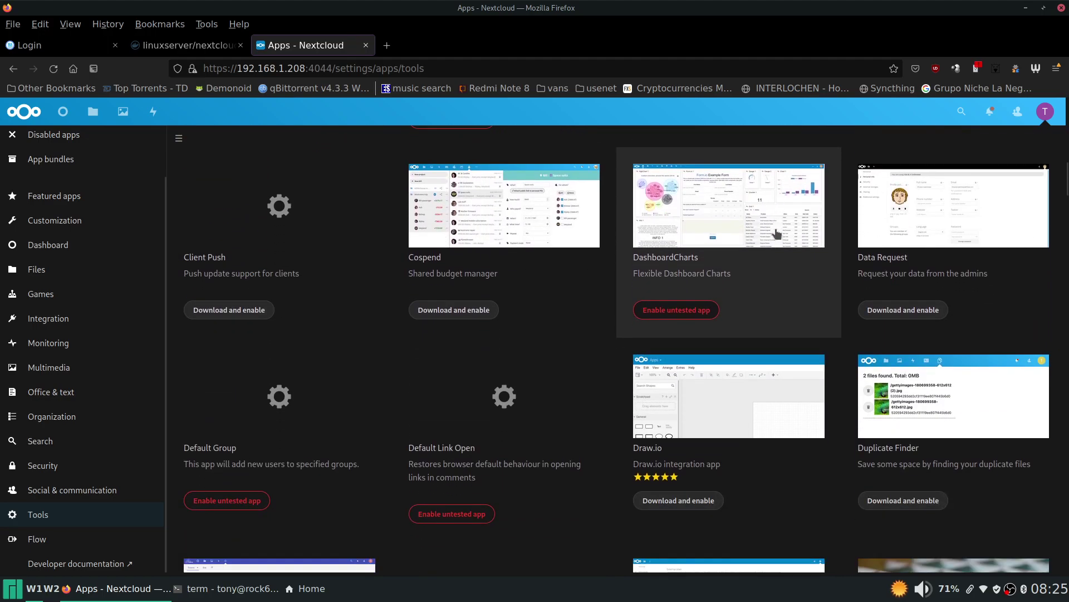
{"action": "scroll", "coordinate": [759, 238], "scroll_direction": "down", "scroll_amount": 4}
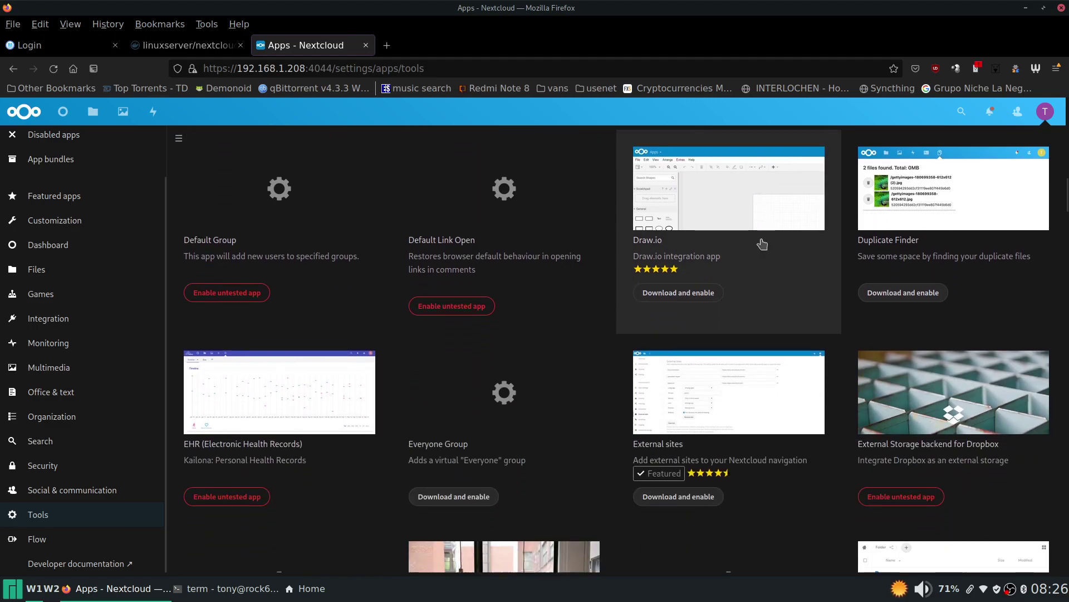
{"action": "scroll", "coordinate": [763, 240], "scroll_direction": "down", "scroll_amount": 6}
{"action": "scroll", "coordinate": [767, 241], "scroll_direction": "down", "scroll_amount": 4}
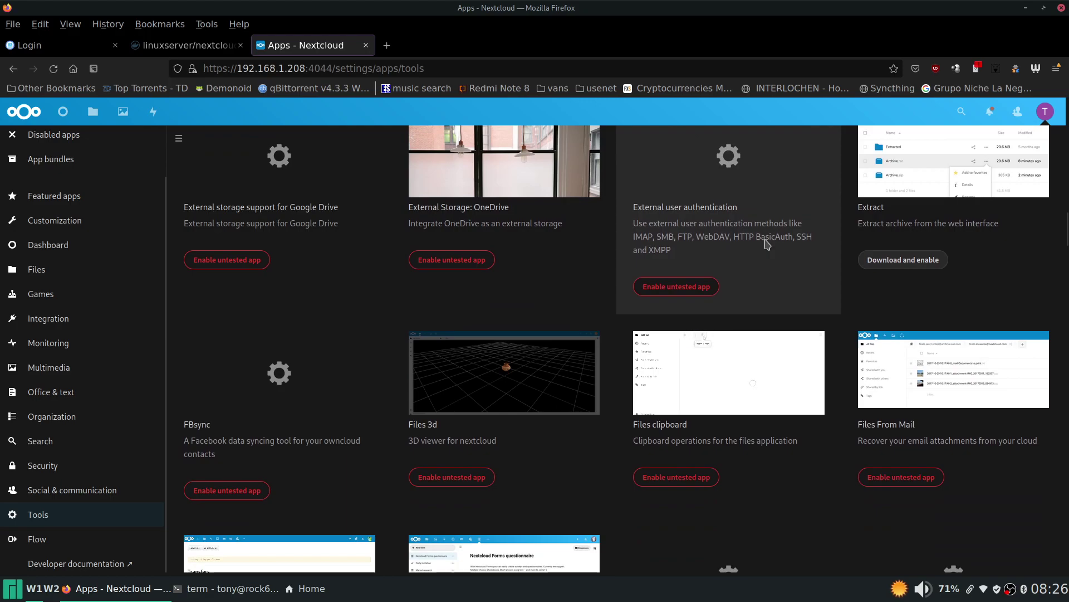
{"action": "scroll", "coordinate": [767, 243], "scroll_direction": "down", "scroll_amount": 8}
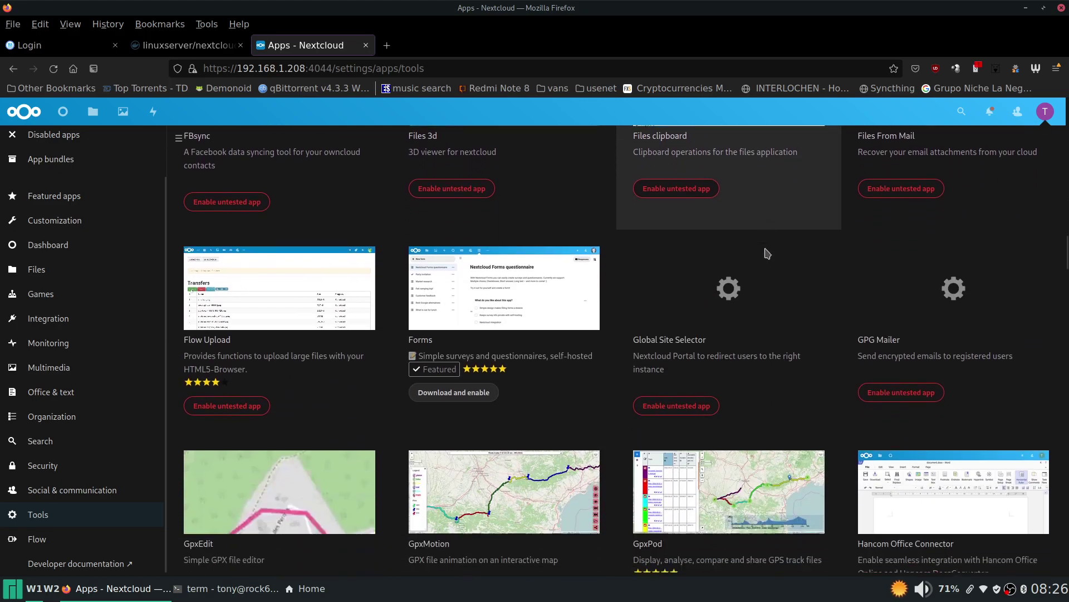
{"action": "scroll", "coordinate": [767, 255], "scroll_direction": "down", "scroll_amount": 14}
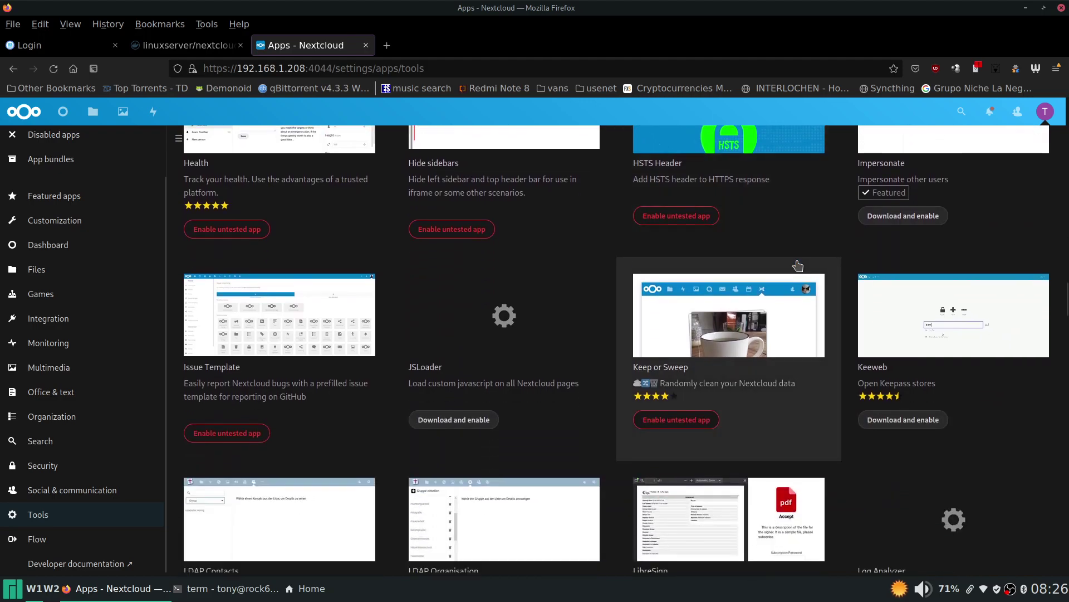
{"action": "scroll", "coordinate": [798, 266], "scroll_direction": "down", "scroll_amount": 10}
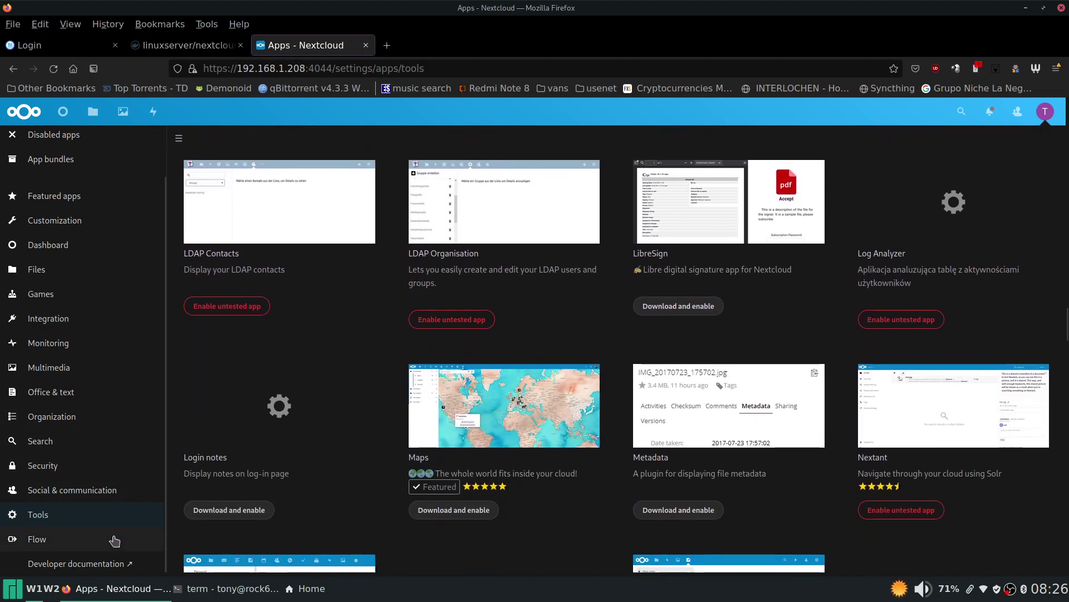
{"action": "scroll", "coordinate": [578, 370], "scroll_direction": "up", "scroll_amount": 20}
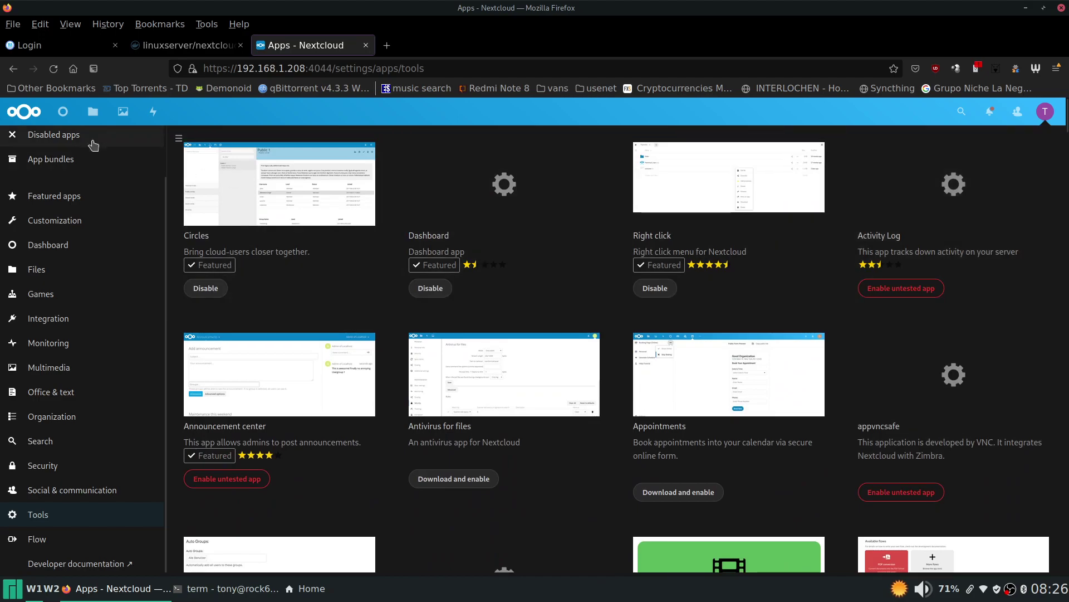
Leave the app store for the Activity stream.
{"action": "left_click", "coordinate": [20, 113]}
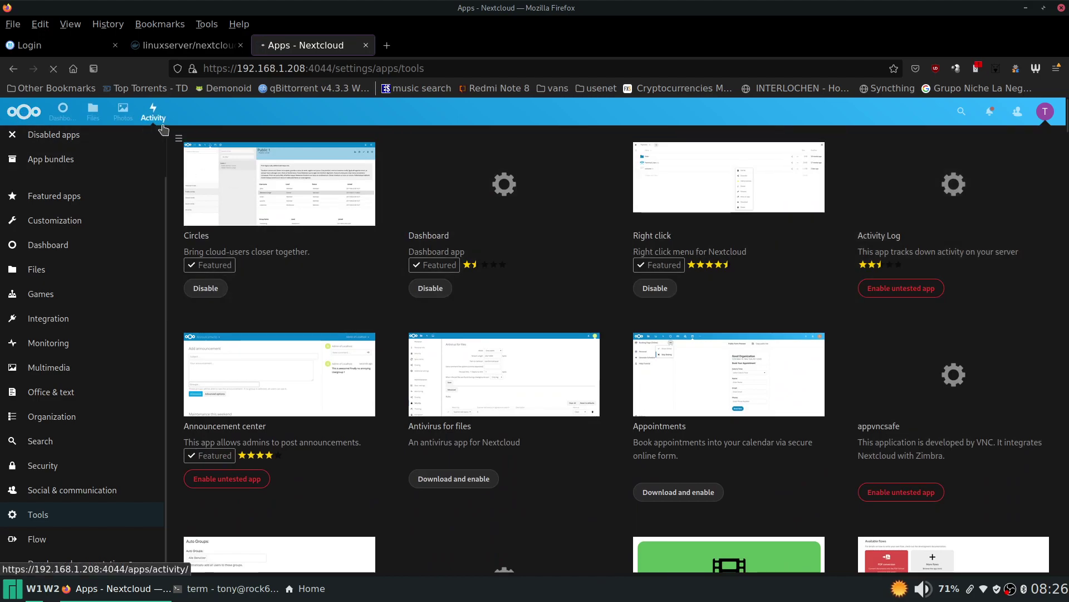